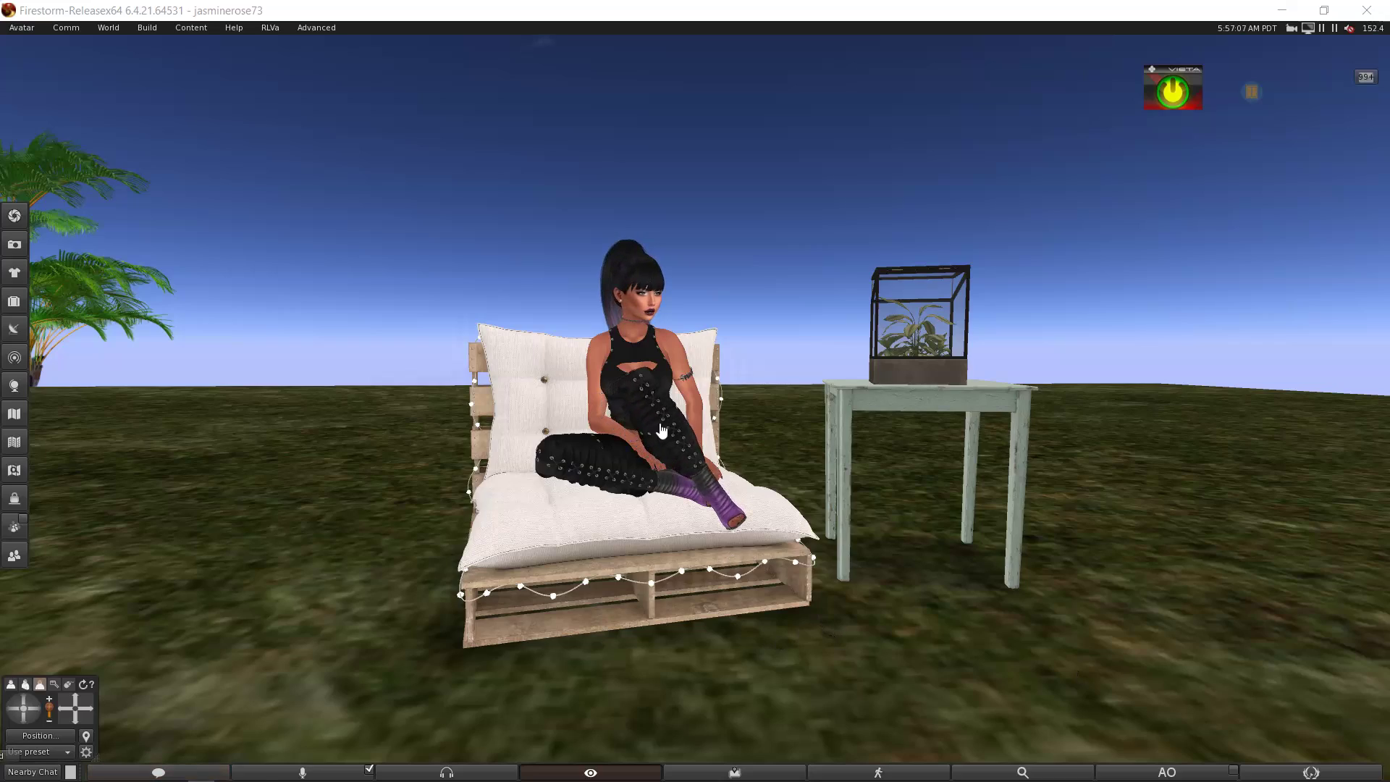
- Examine the avatar seated on the pallet lounger and the terrarium table beside it from several angles
mouse_move(663, 431)
left_mouse_down()
mouse_move(684, 432)
mouse_move(623, 433)
mouse_move(637, 427)
left_mouse_up()
scroll(684, 433, "up", 4)
scroll(684, 433, "down", 3)
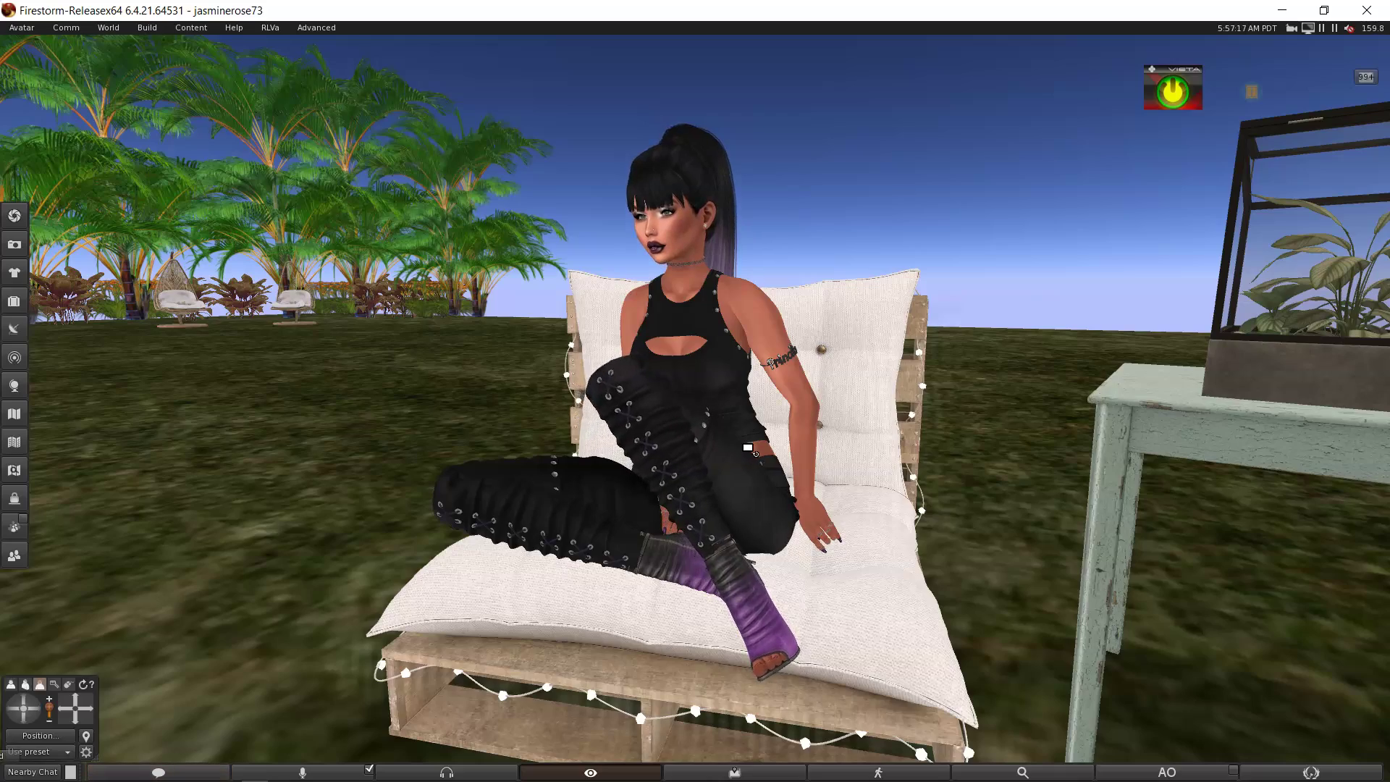
left_click_drag(748, 448, 699, 409)
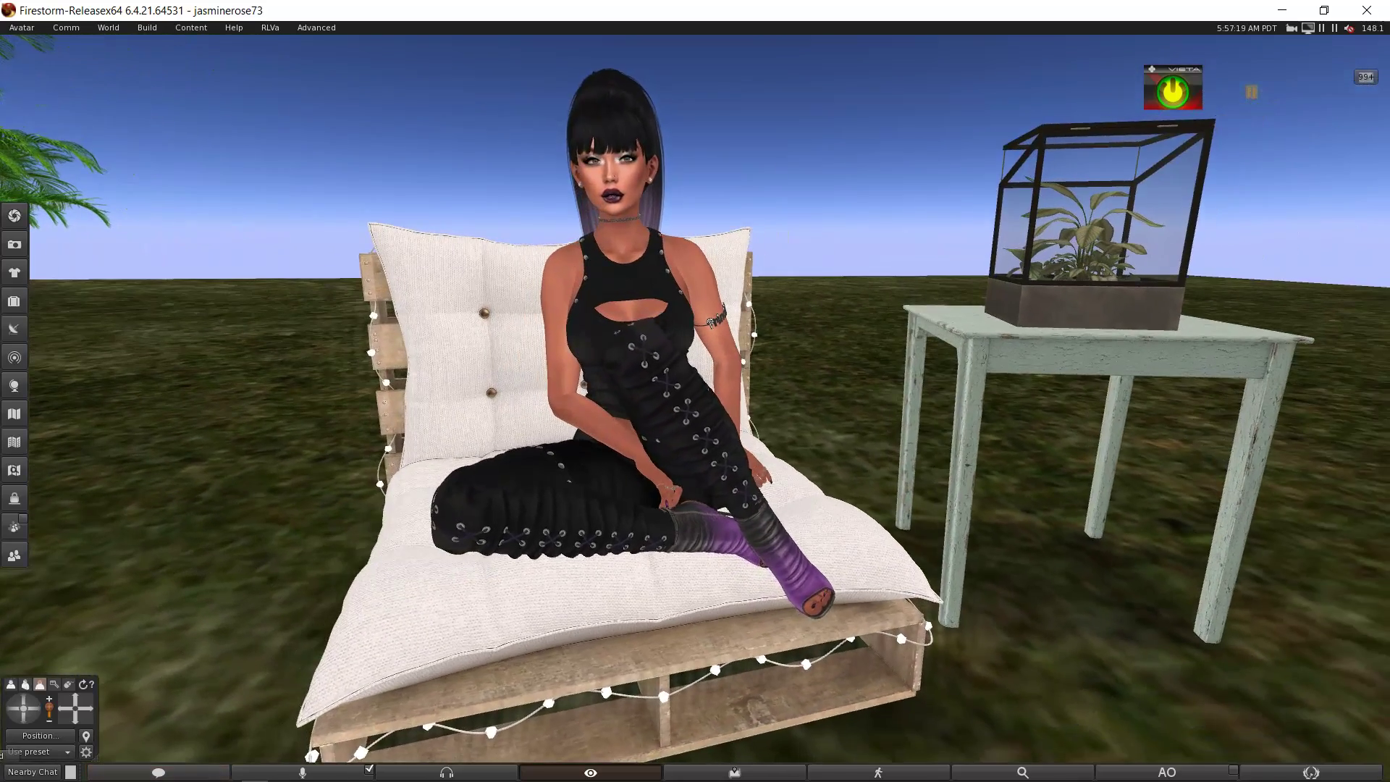
scroll(699, 410, "down", 2)
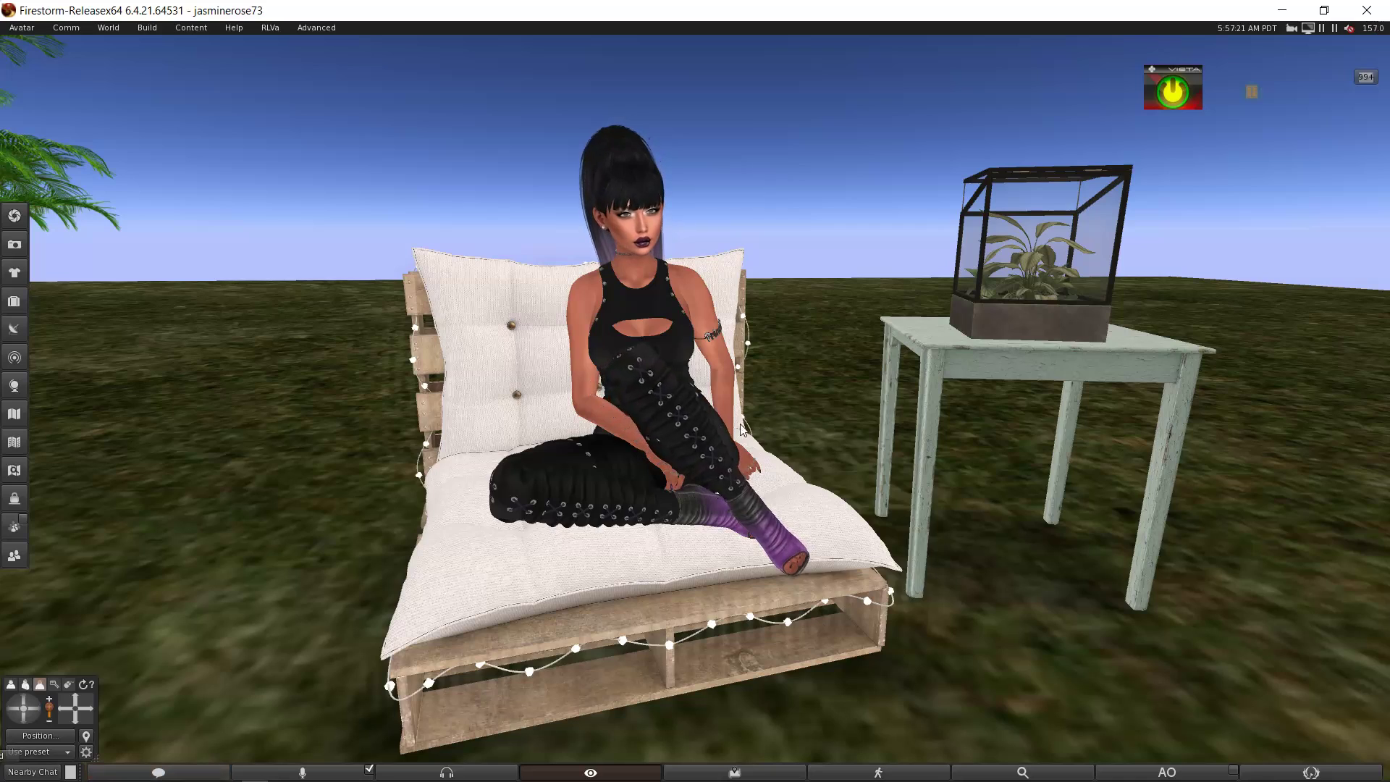
scroll(715, 420, "down", 1)
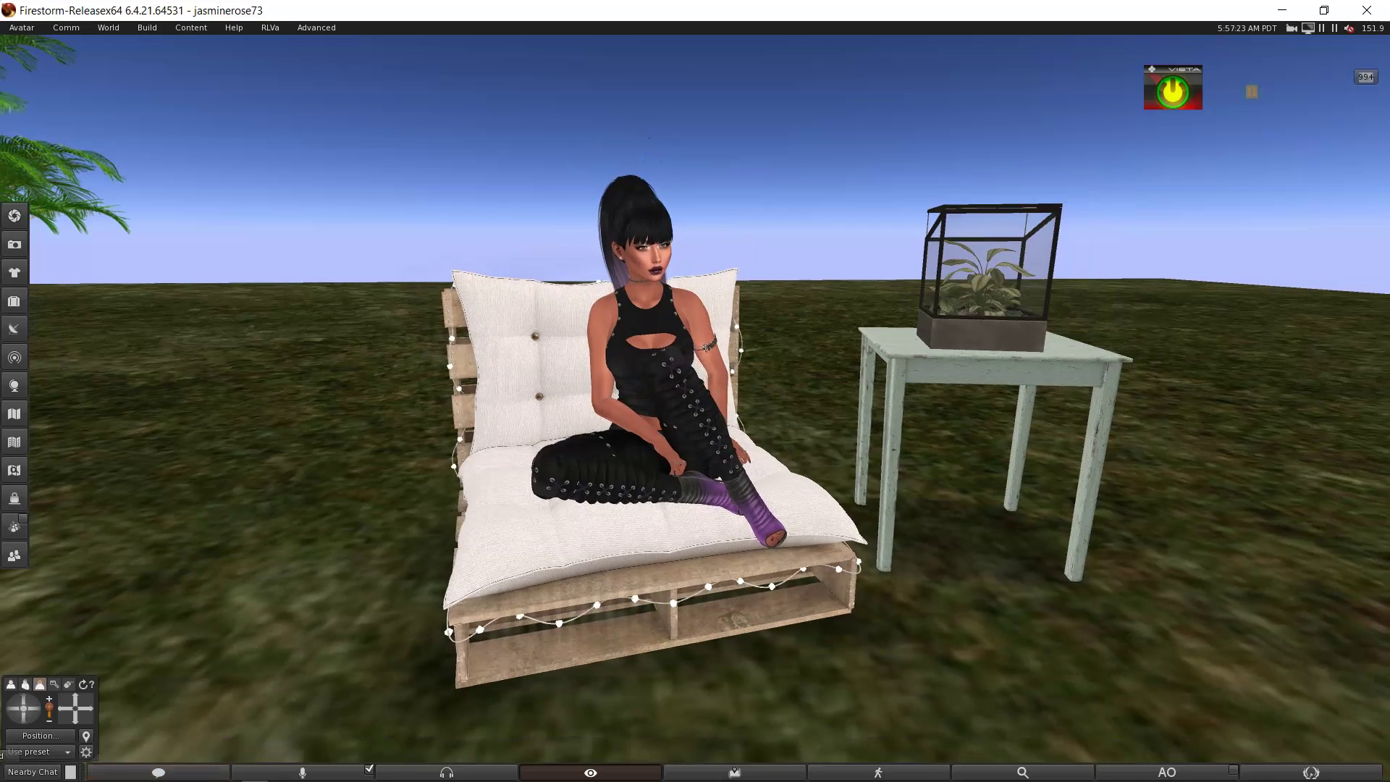
left_click(714, 420, "alt")
scroll(699, 410, "up", 3)
scroll(696, 409, "up", 2)
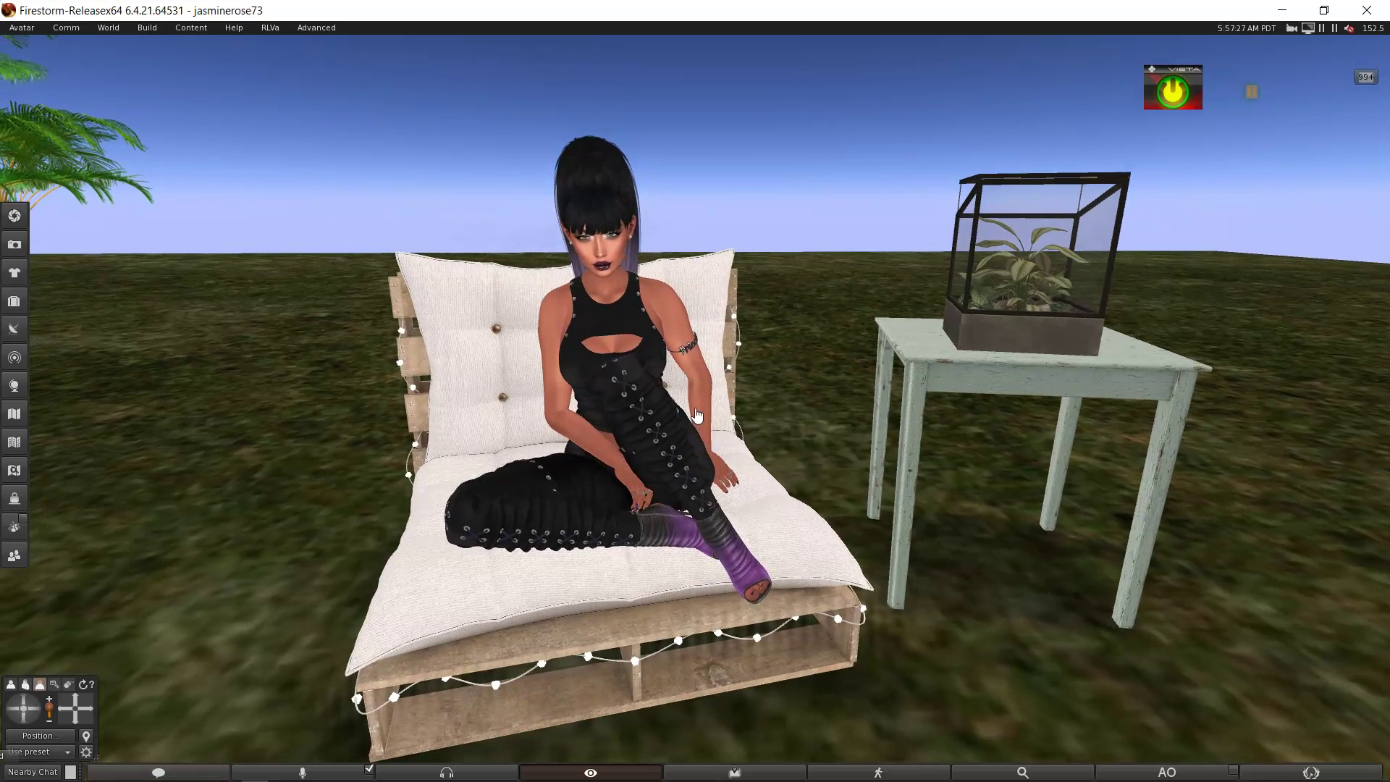
scroll(698, 414, "down", 2)
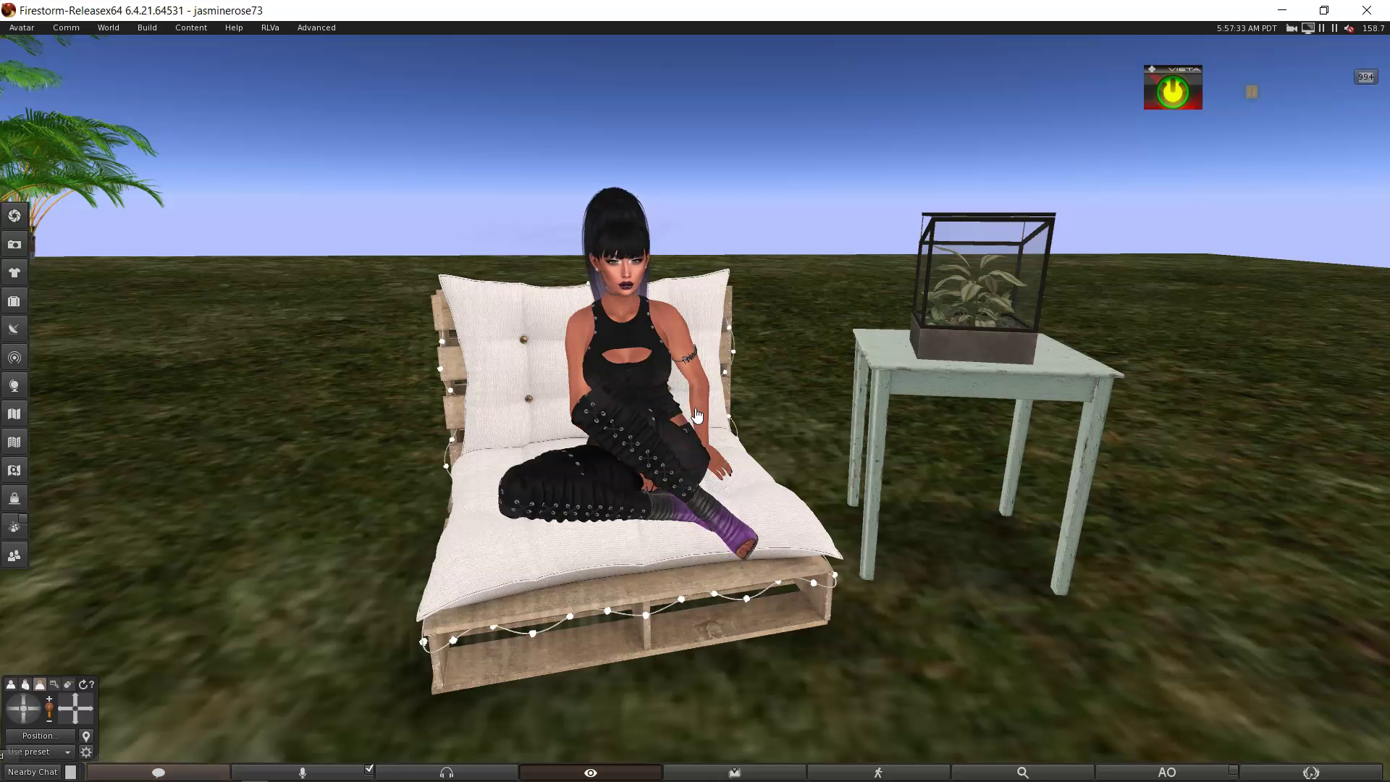
left_click(766, 486, "alt")
left_click_drag(693, 403, 608, 415)
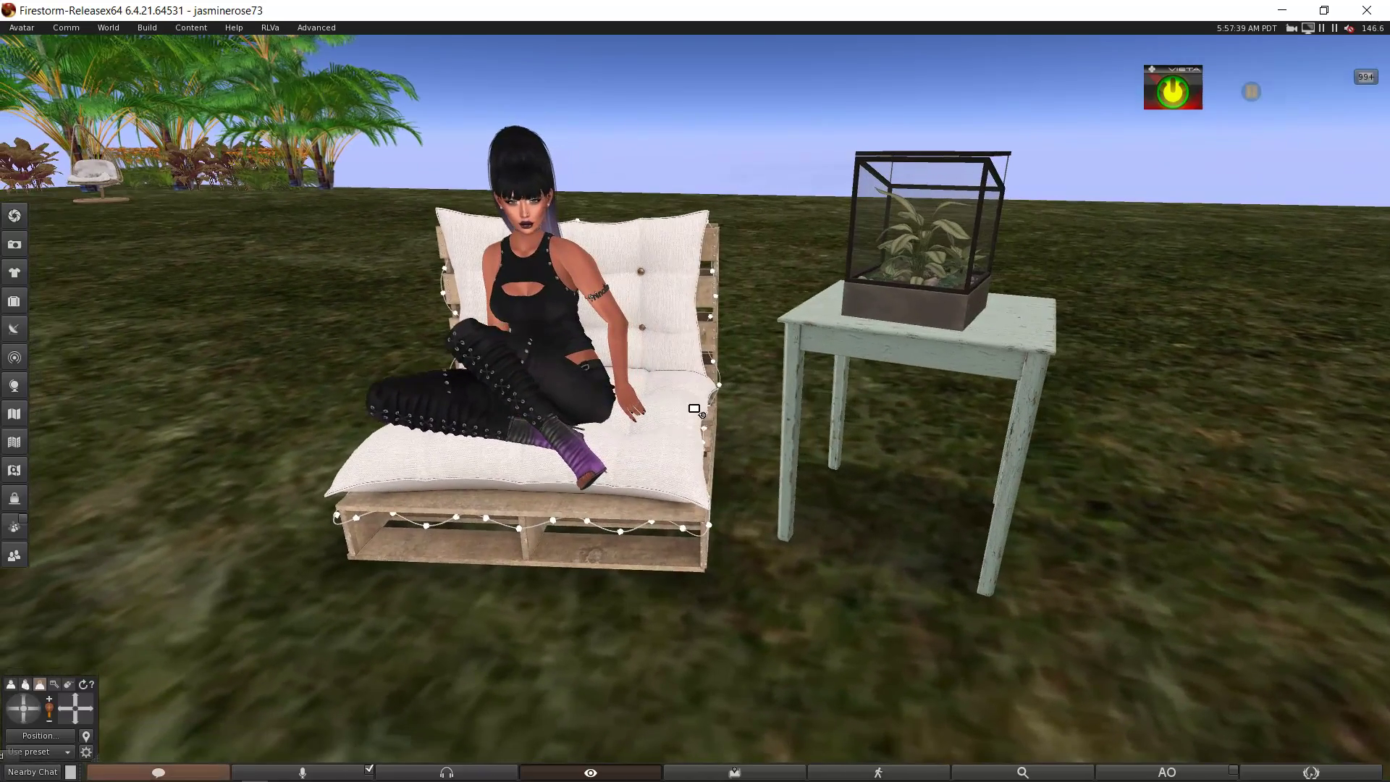
left_click_drag(696, 415, 833, 407)
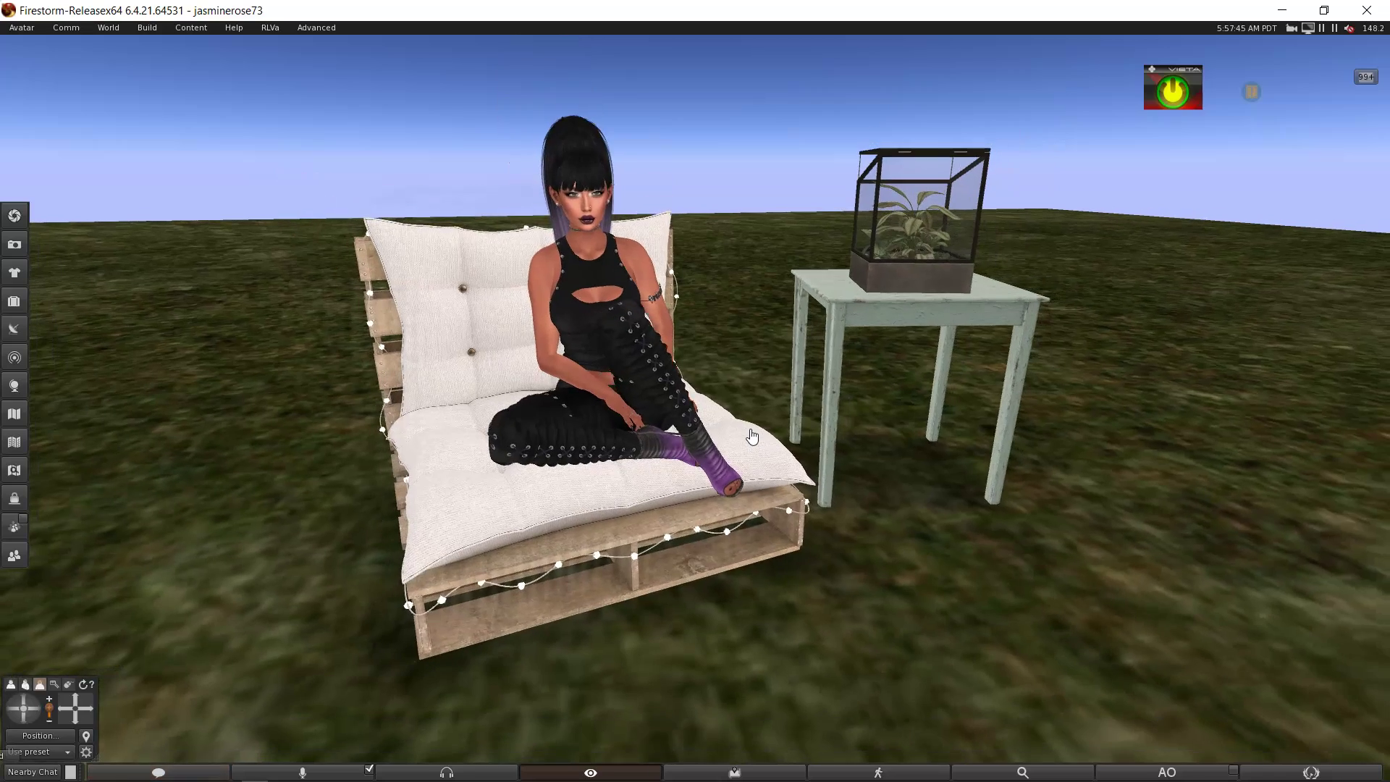
left_click_drag(752, 437, 697, 415)
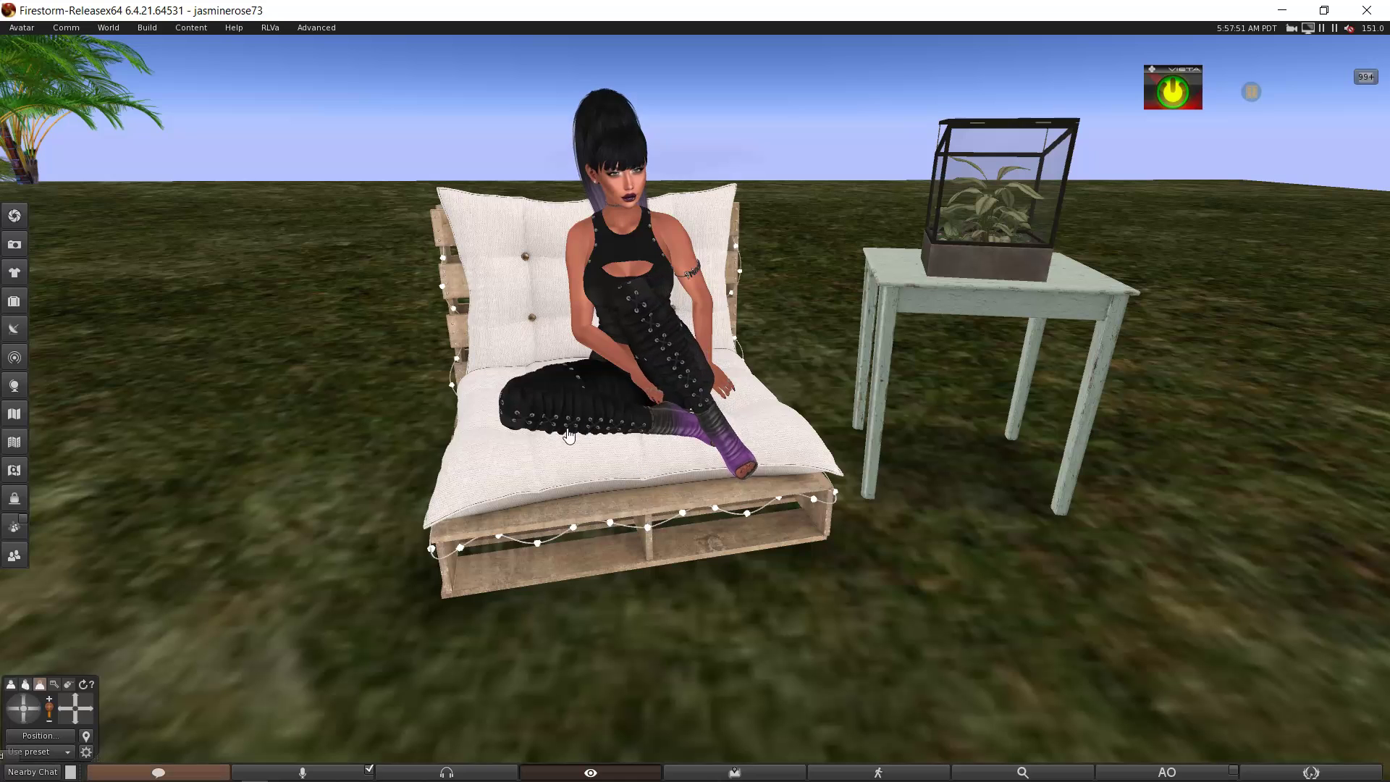
- Cycle the pallet lounger's seat cushion through its fabric patterns, from floral and spotted back to plain white
left_click(558, 464)
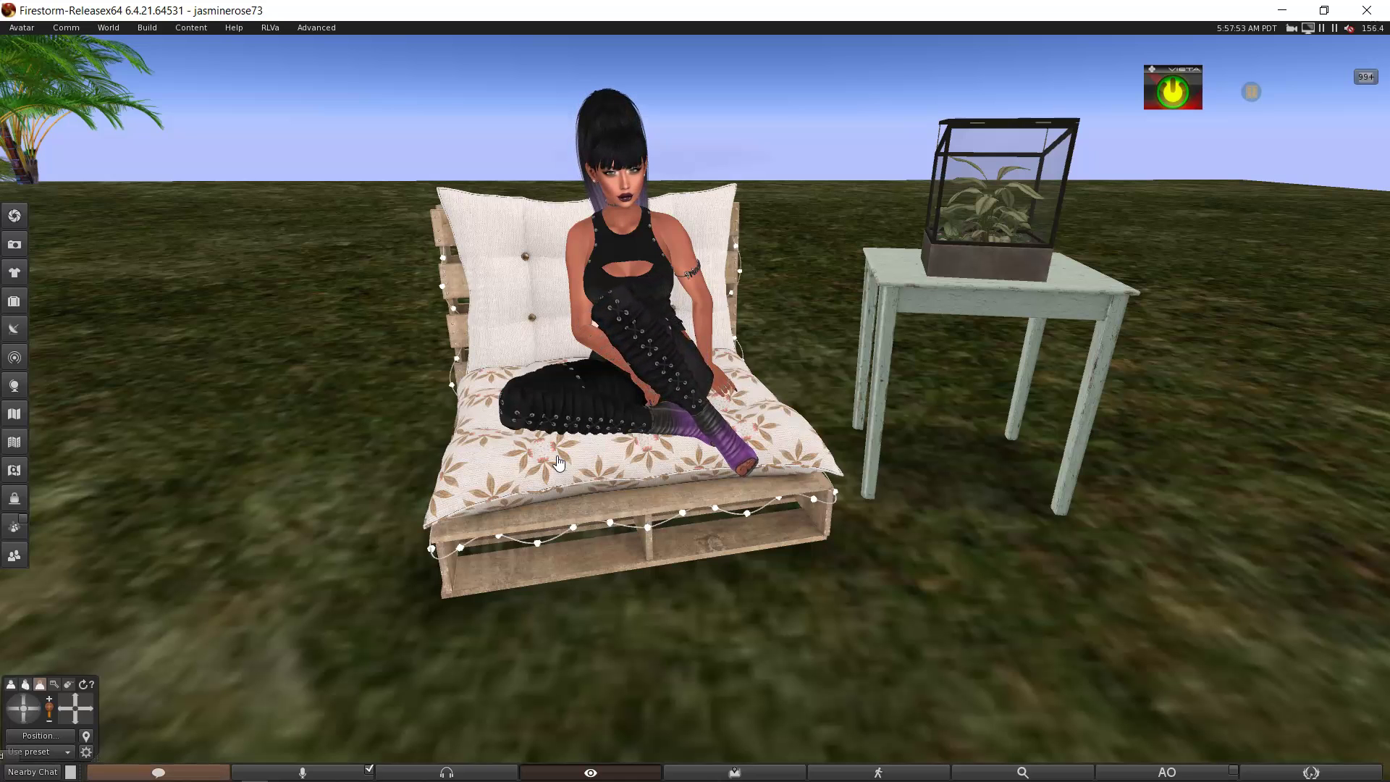
left_click(559, 464)
left_click(558, 463)
left_click(559, 464)
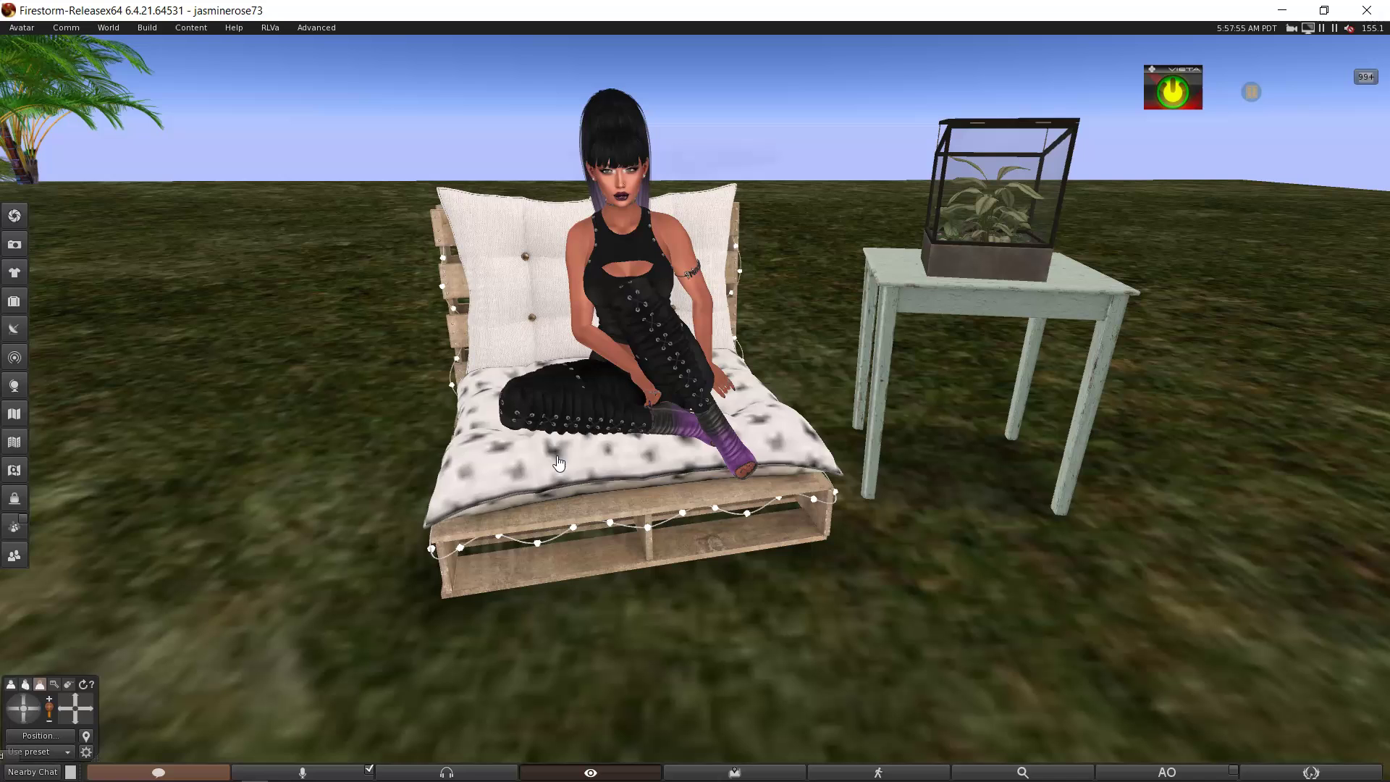
left_click(559, 463)
left_click(558, 463)
left_click(559, 464)
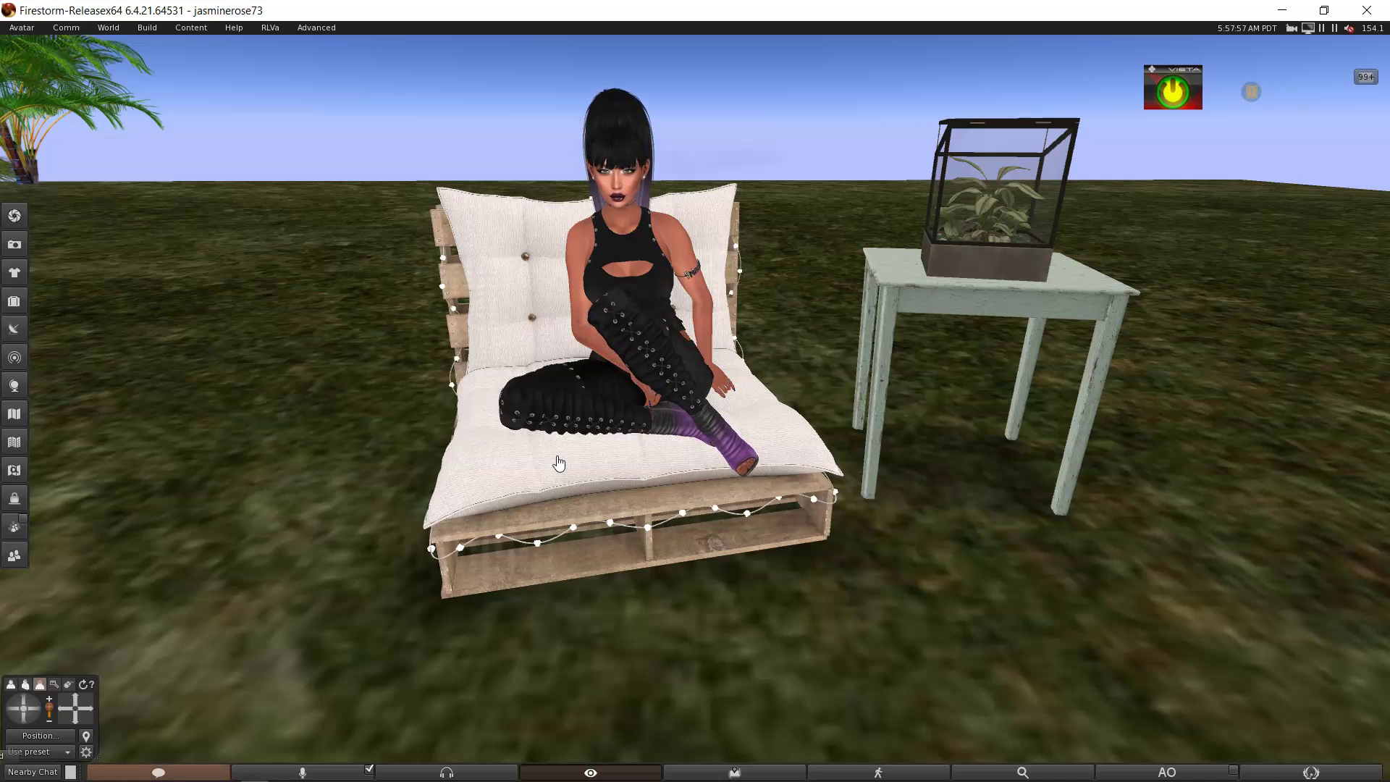
- Cycle the lounger's back cushion through its fabric patterns, including peach and green gingham, back to plain white
left_click(505, 310)
left_click(504, 310)
left_click(505, 310)
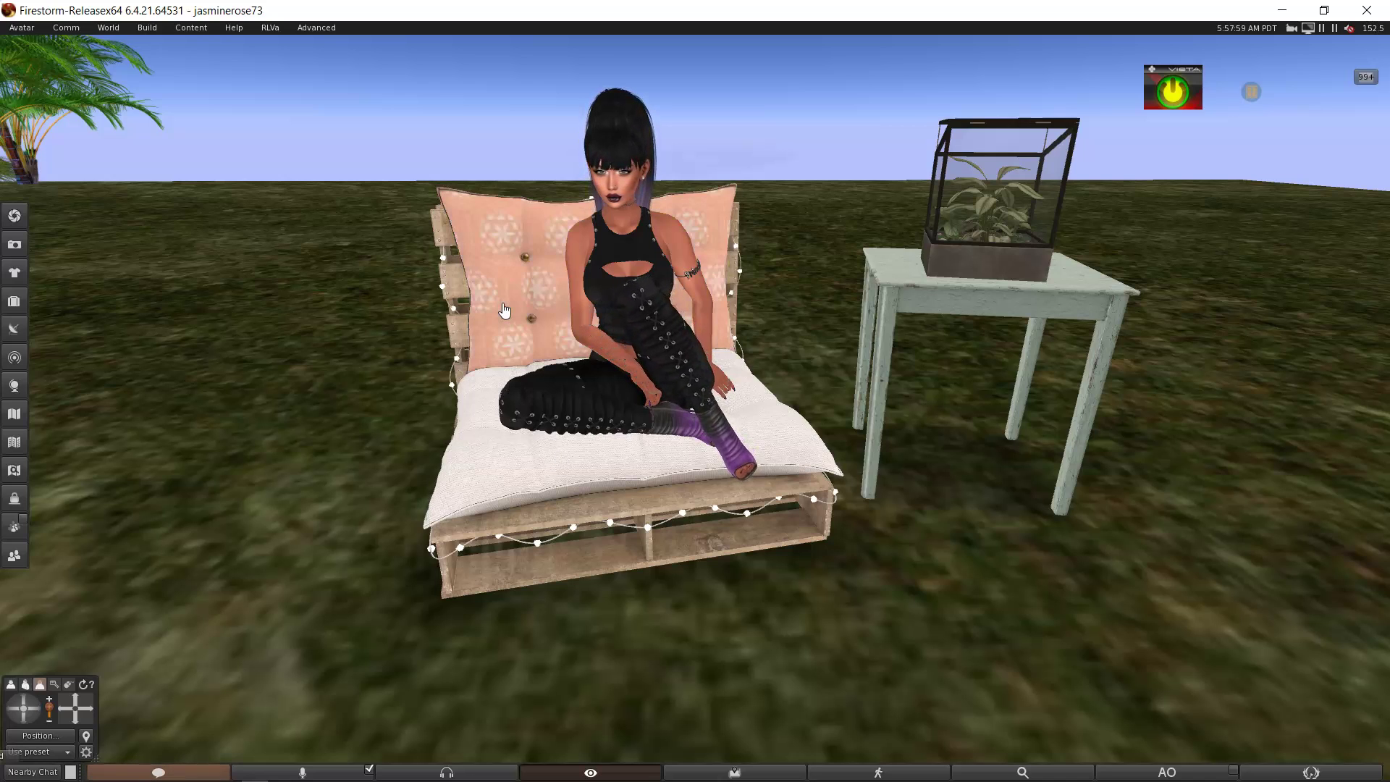
left_click(505, 310)
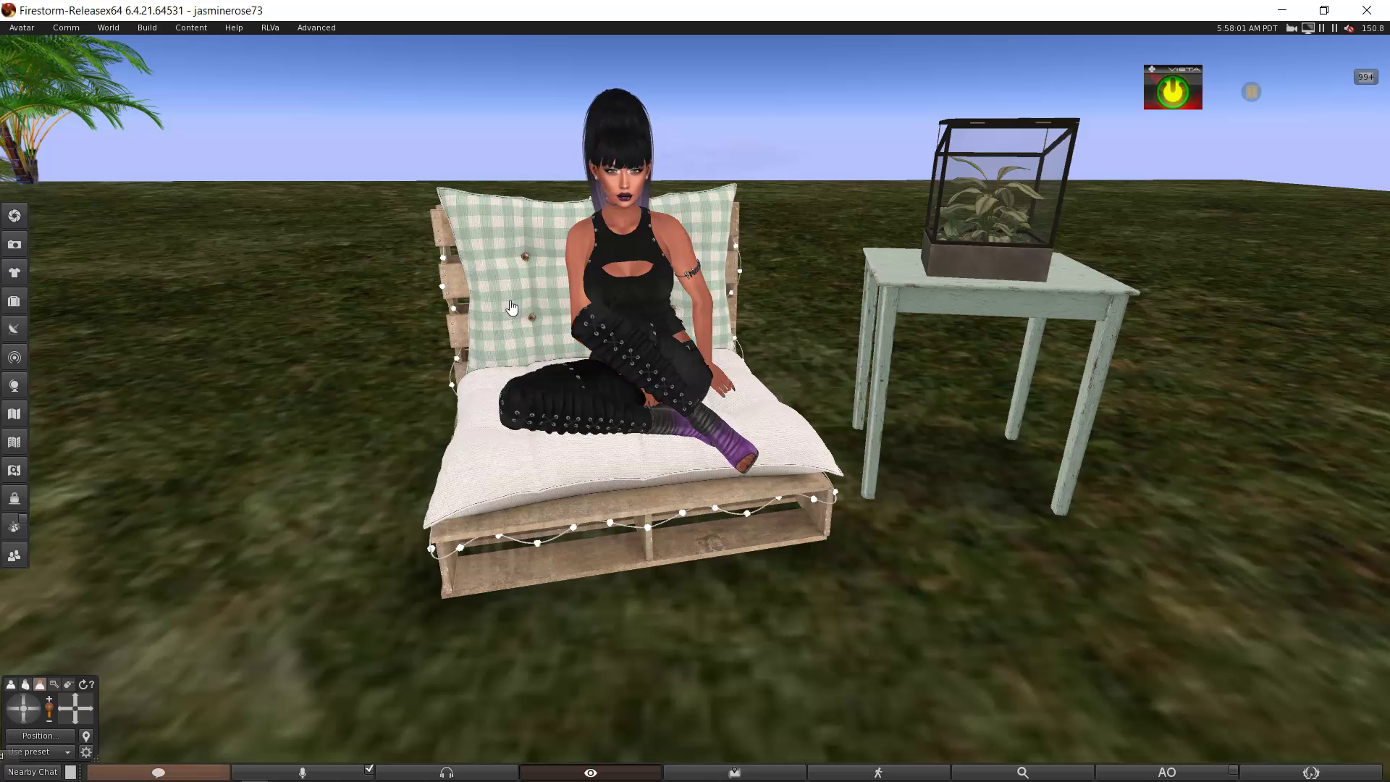
left_click(511, 307)
left_click(512, 308)
left_click(511, 308)
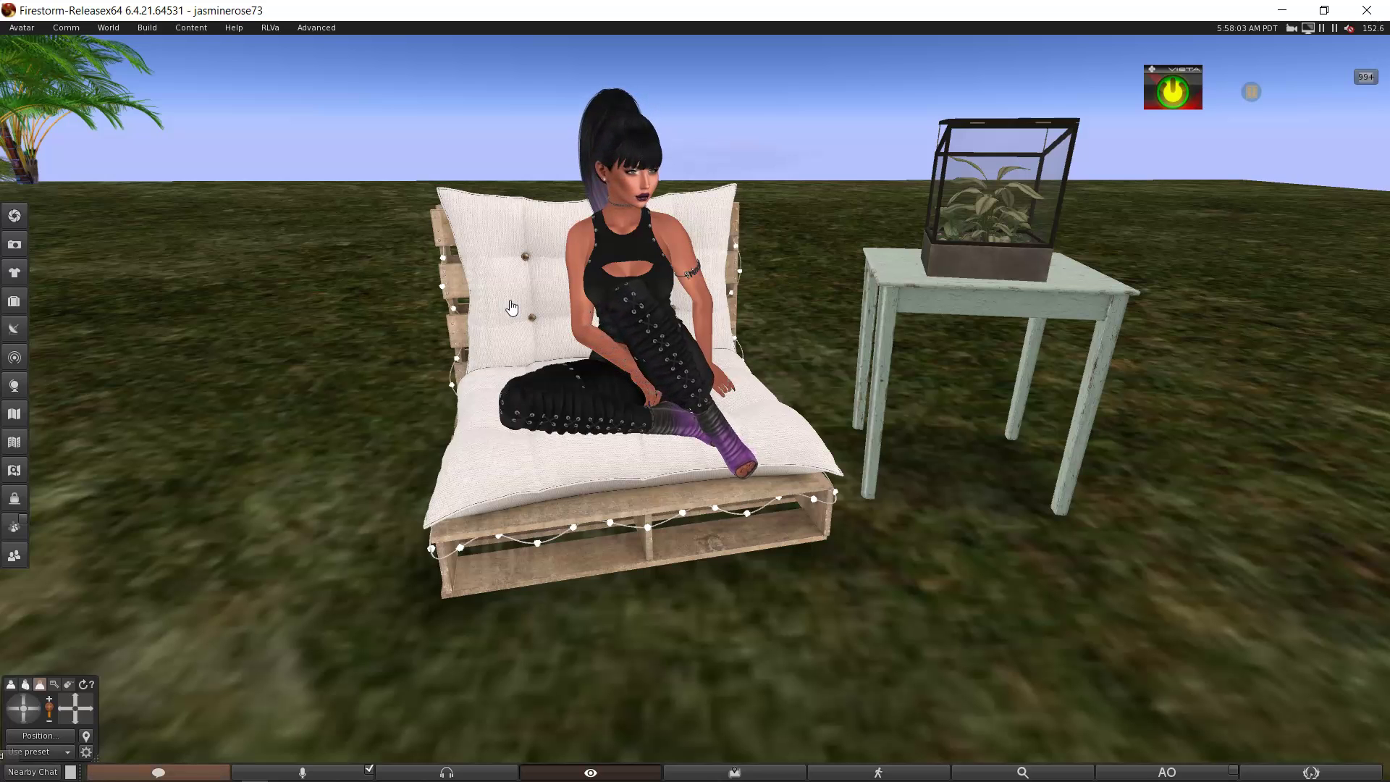
- Look over the lounger with its plain cushions and the side table from closer, farther and both sides
scroll(695, 449, "down", 2)
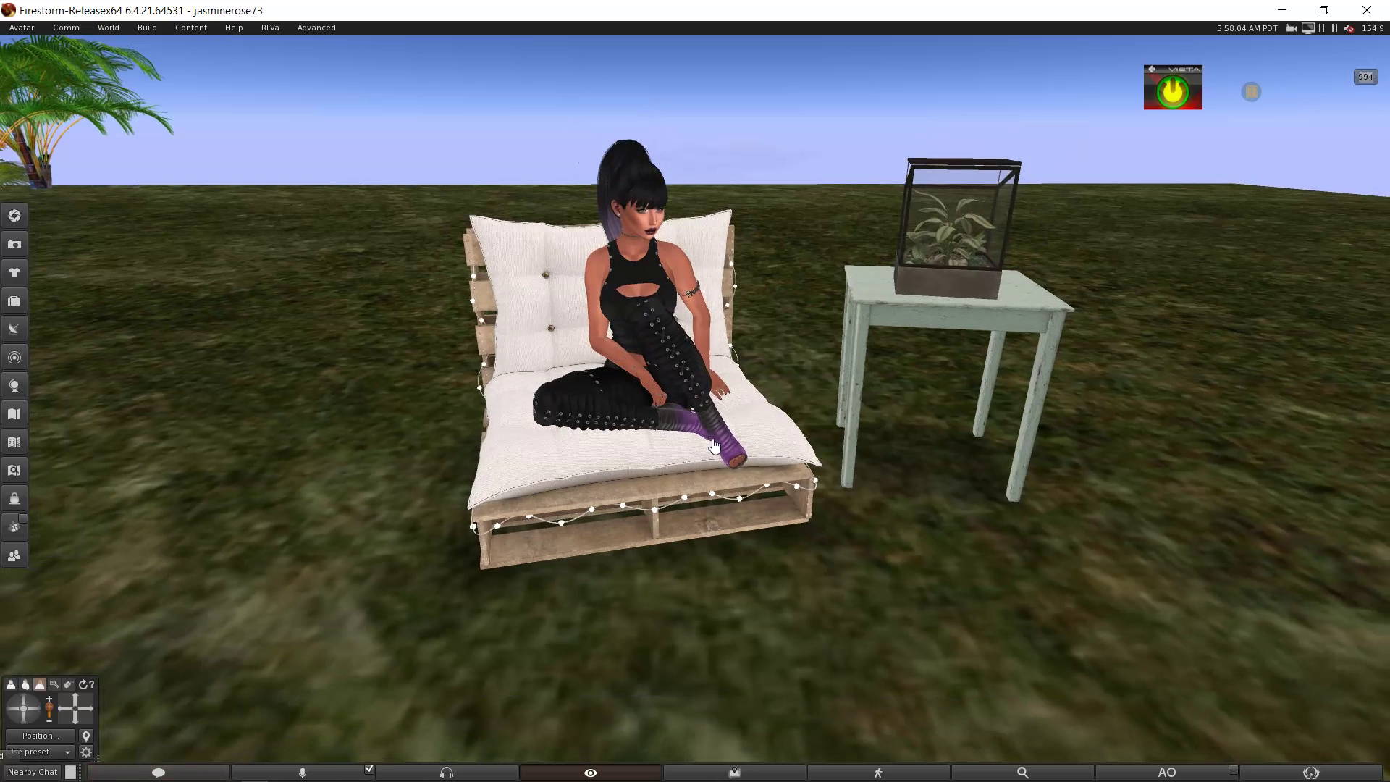
left_click_drag(714, 446, 687, 412)
scroll(686, 412, "up", 2)
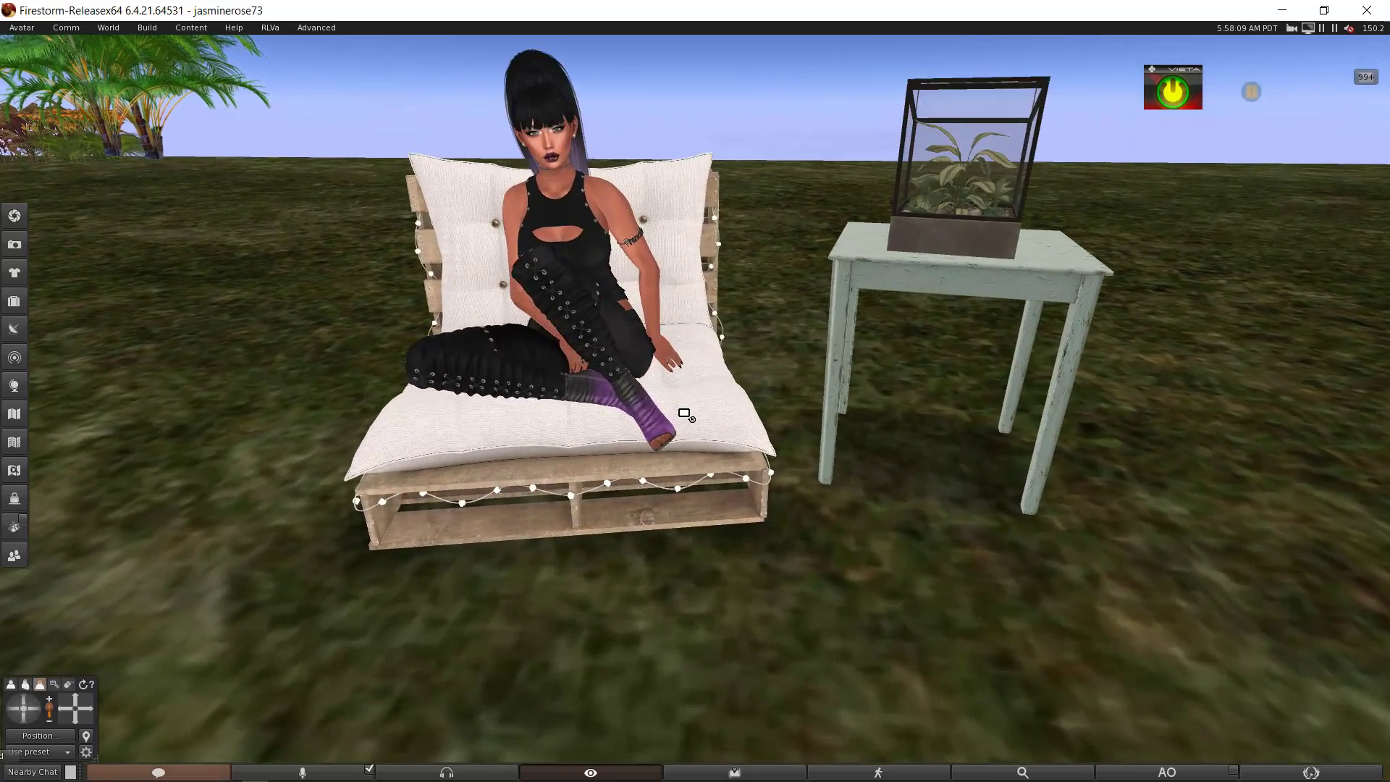
mouse_move(677, 360)
left_mouse_down()
mouse_move(714, 365)
mouse_move(696, 362)
left_mouse_up()
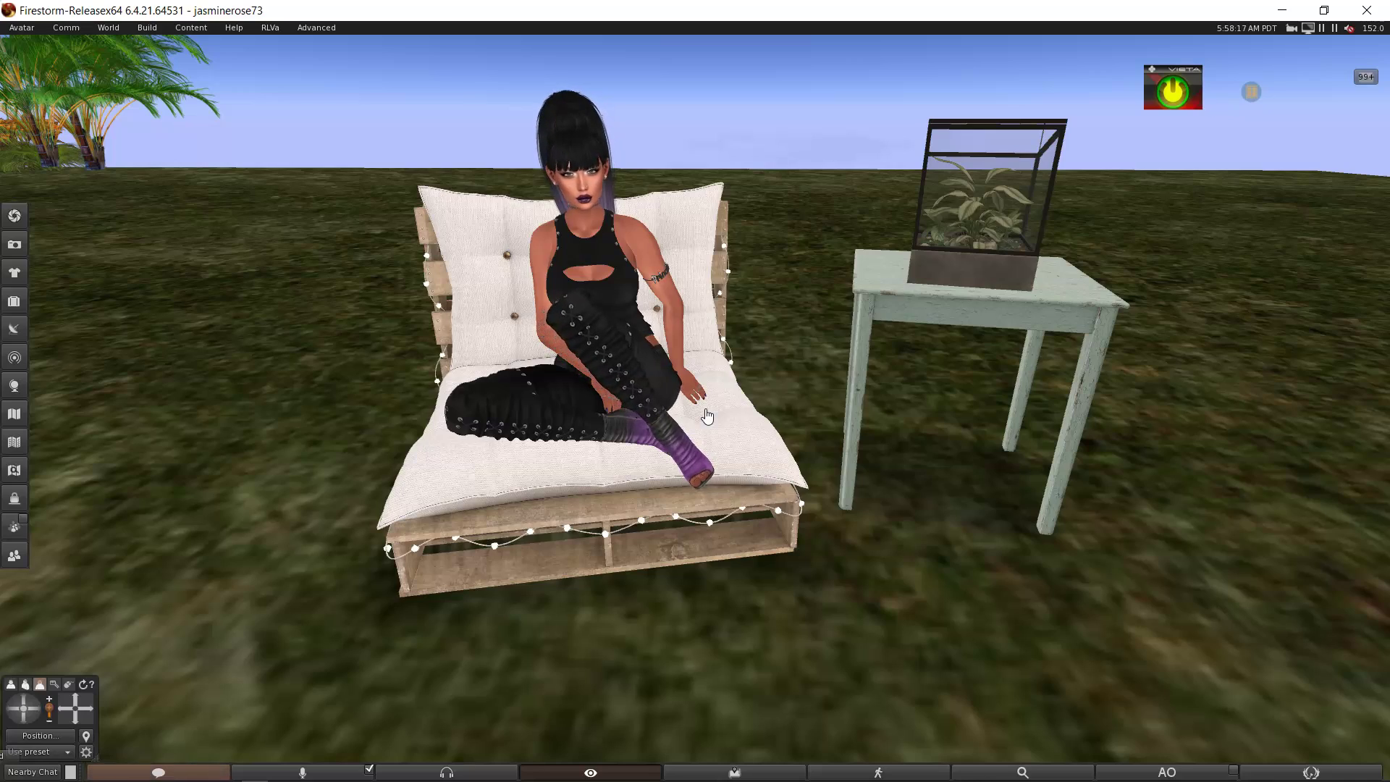
scroll(708, 417, "down", 1)
left_click_drag(637, 363, 693, 340)
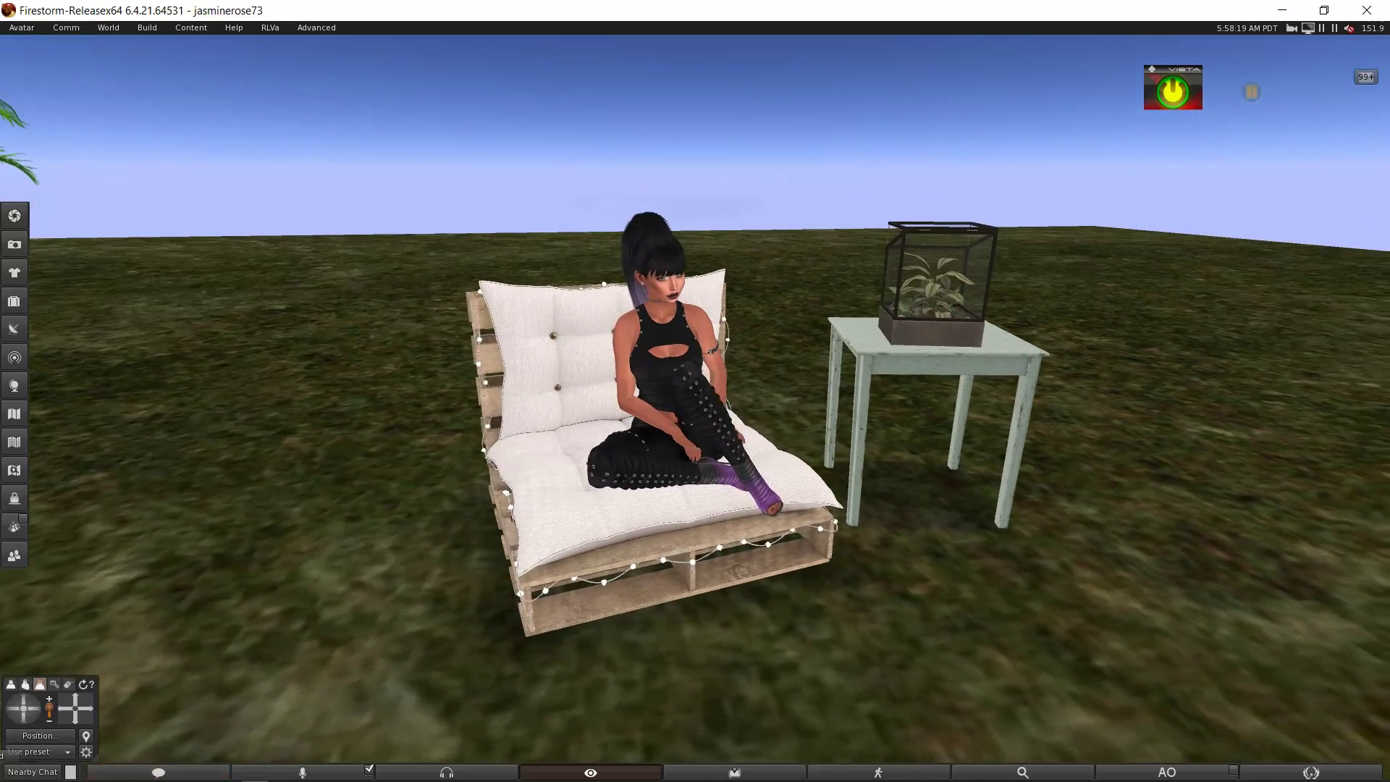
left_click_drag(696, 408, 590, 387)
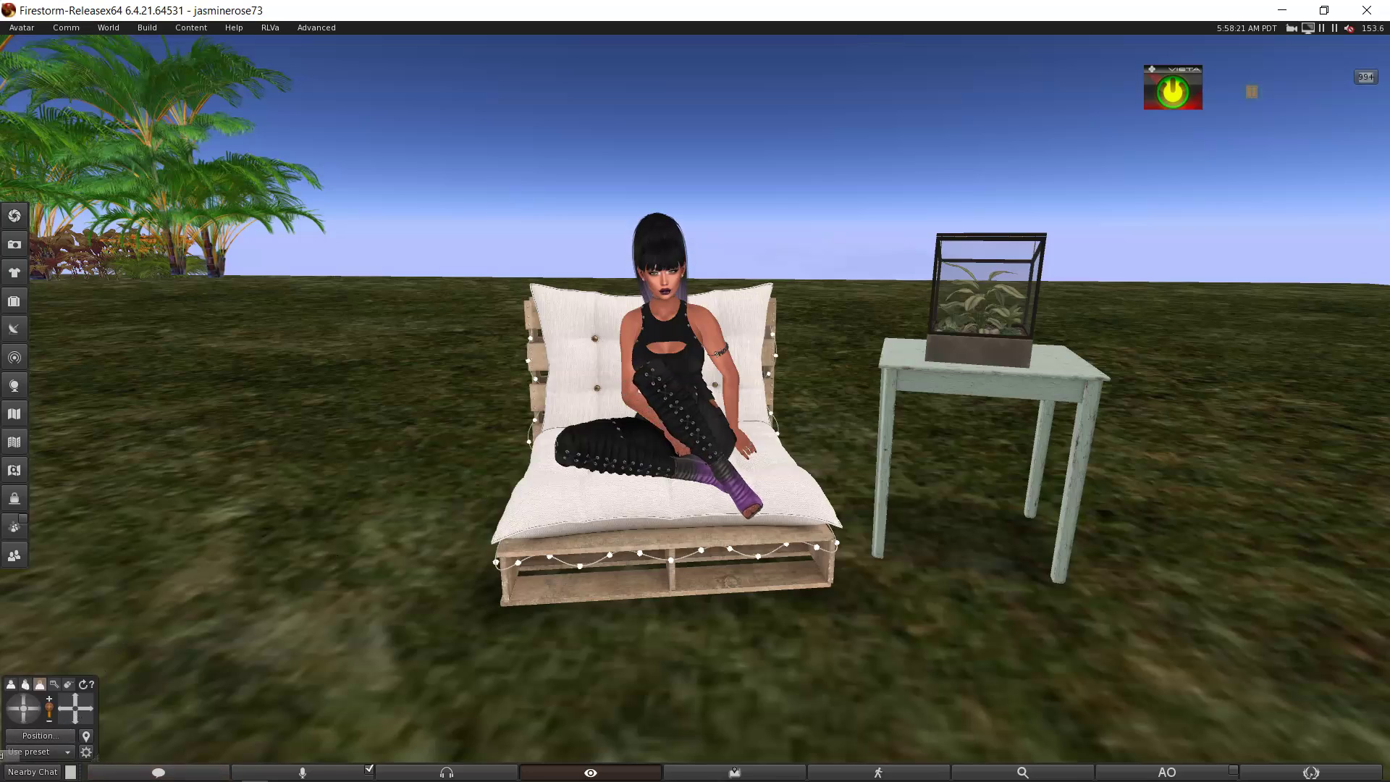
- Stand the avatar up from the lounger and walk it around to the far side of the terrarium table
left_click(6, 756)
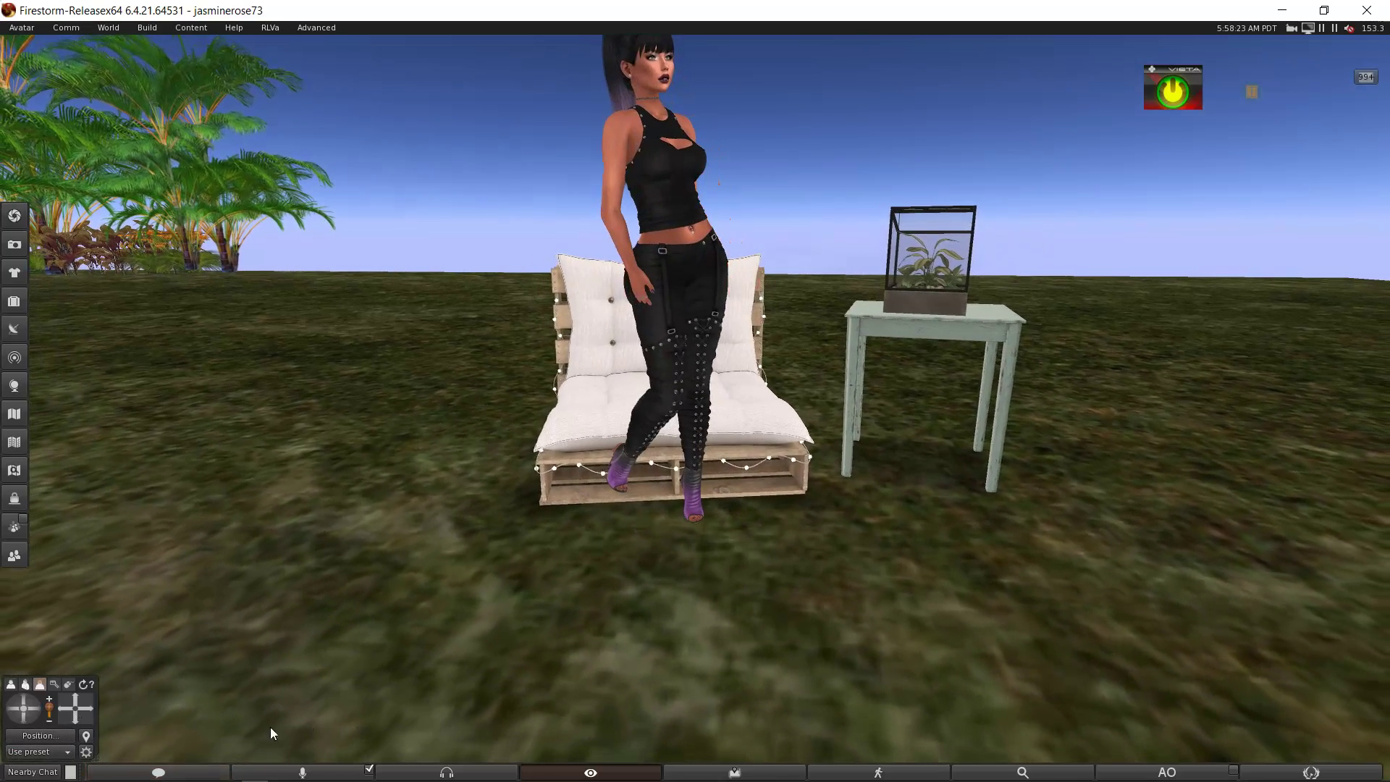
left_click(42, 686)
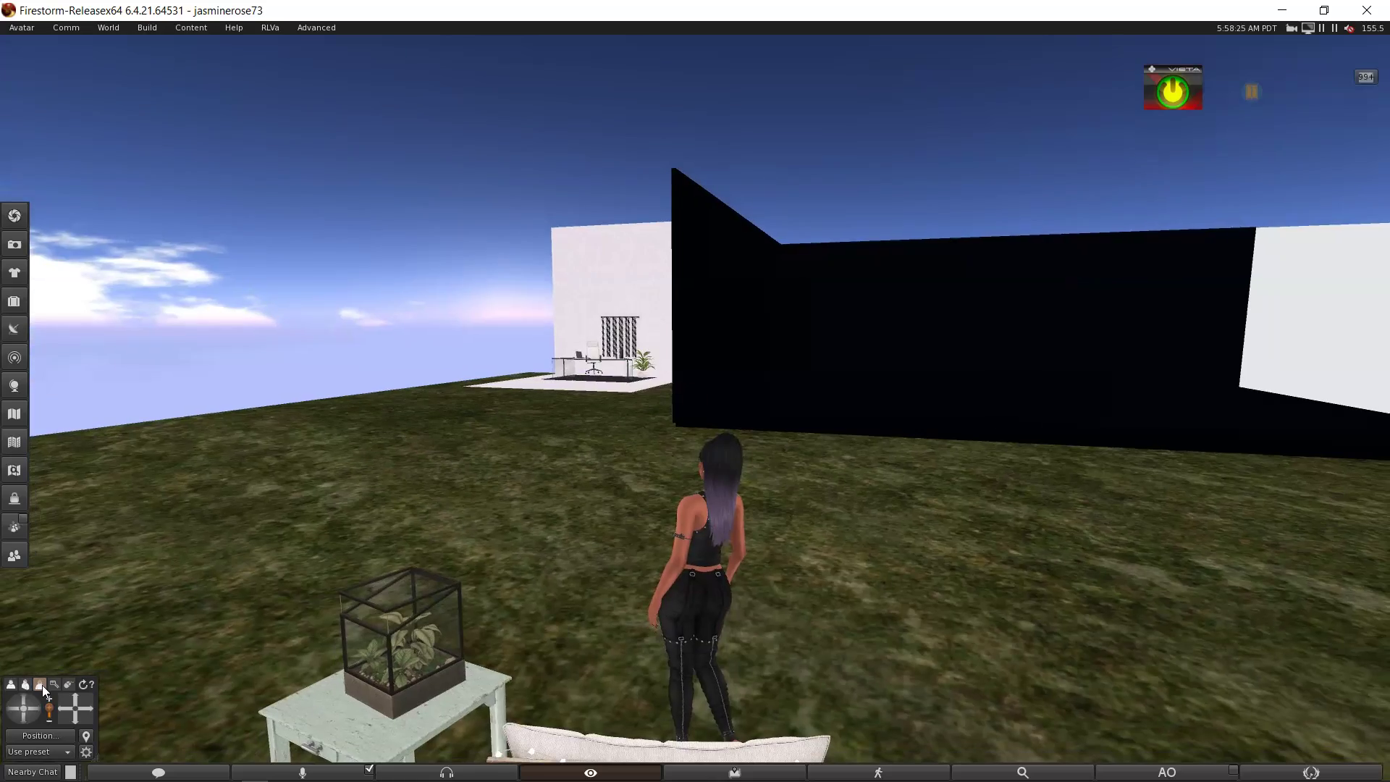
key("Up")
key("Left")
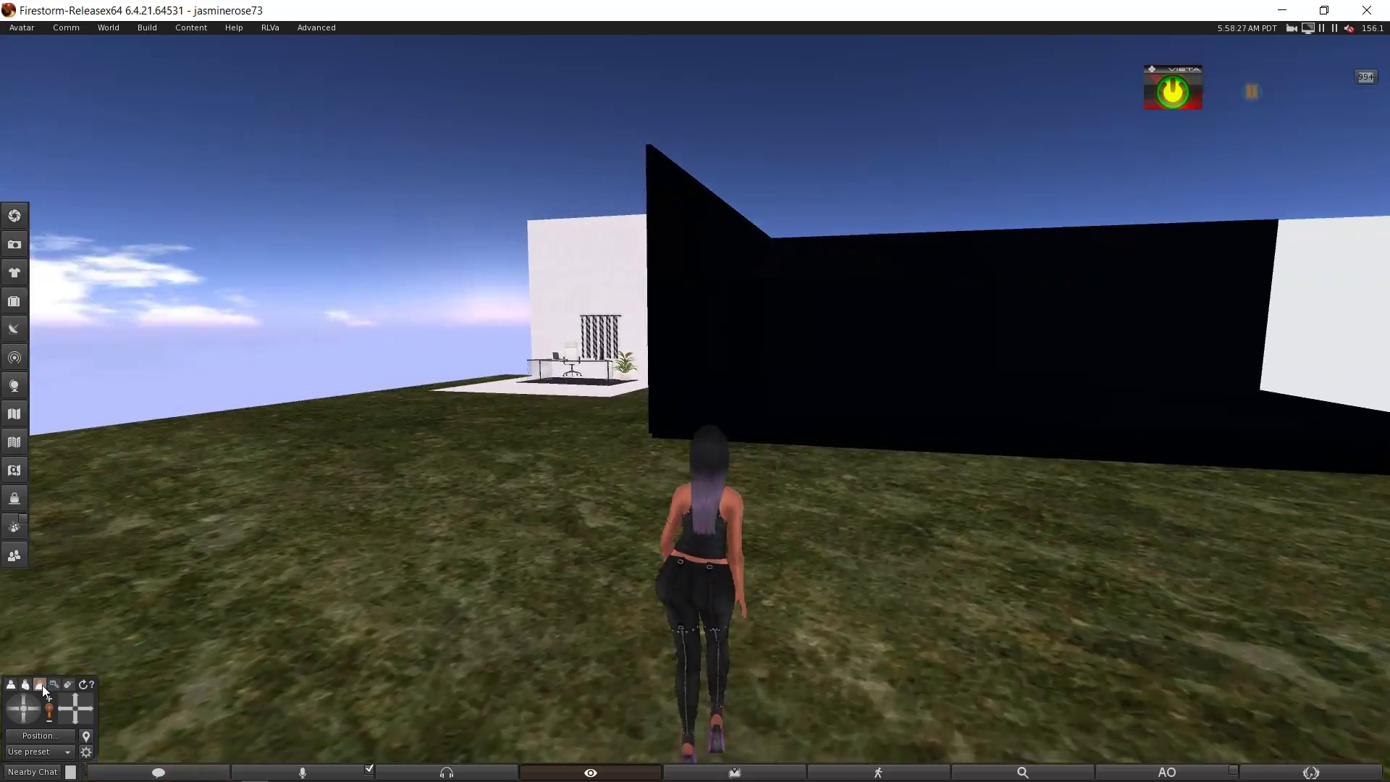
key("Up")
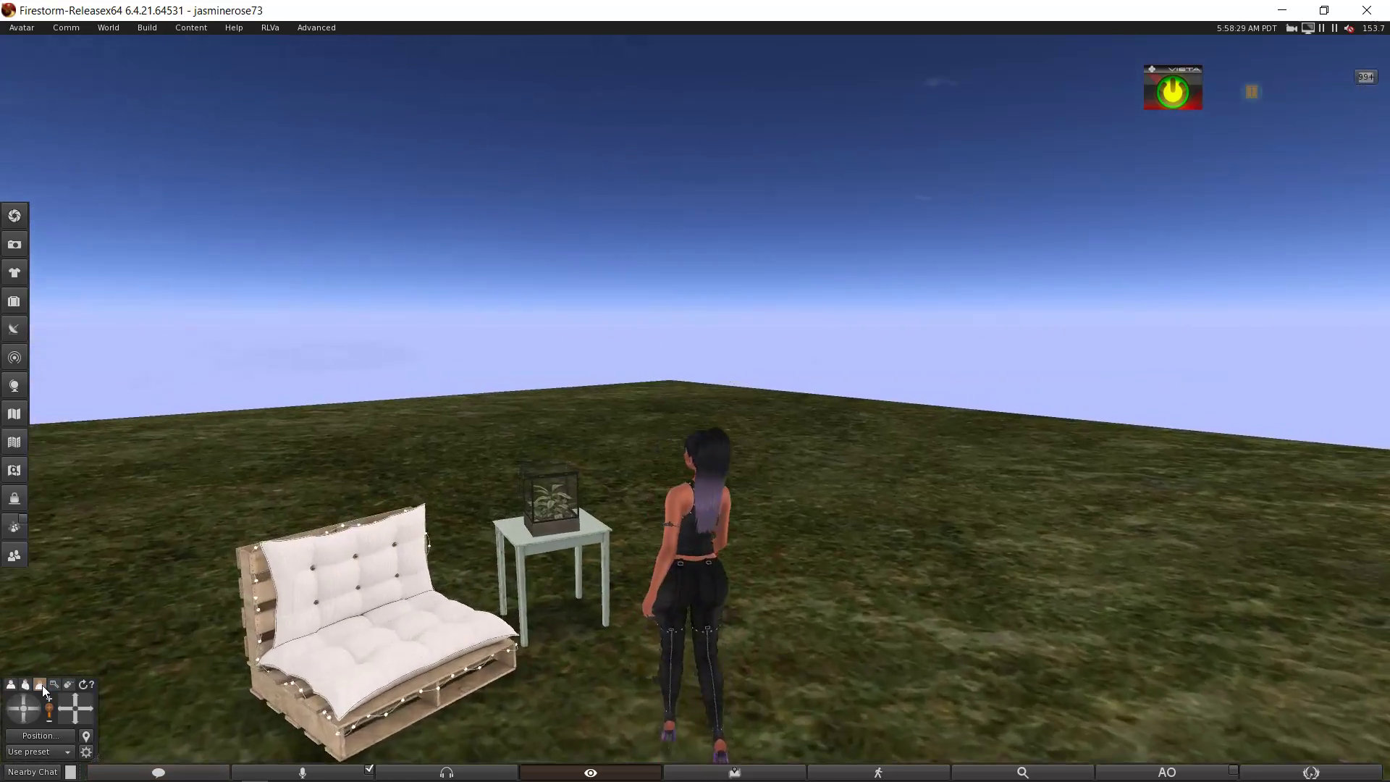
key("Right")
key("Left")
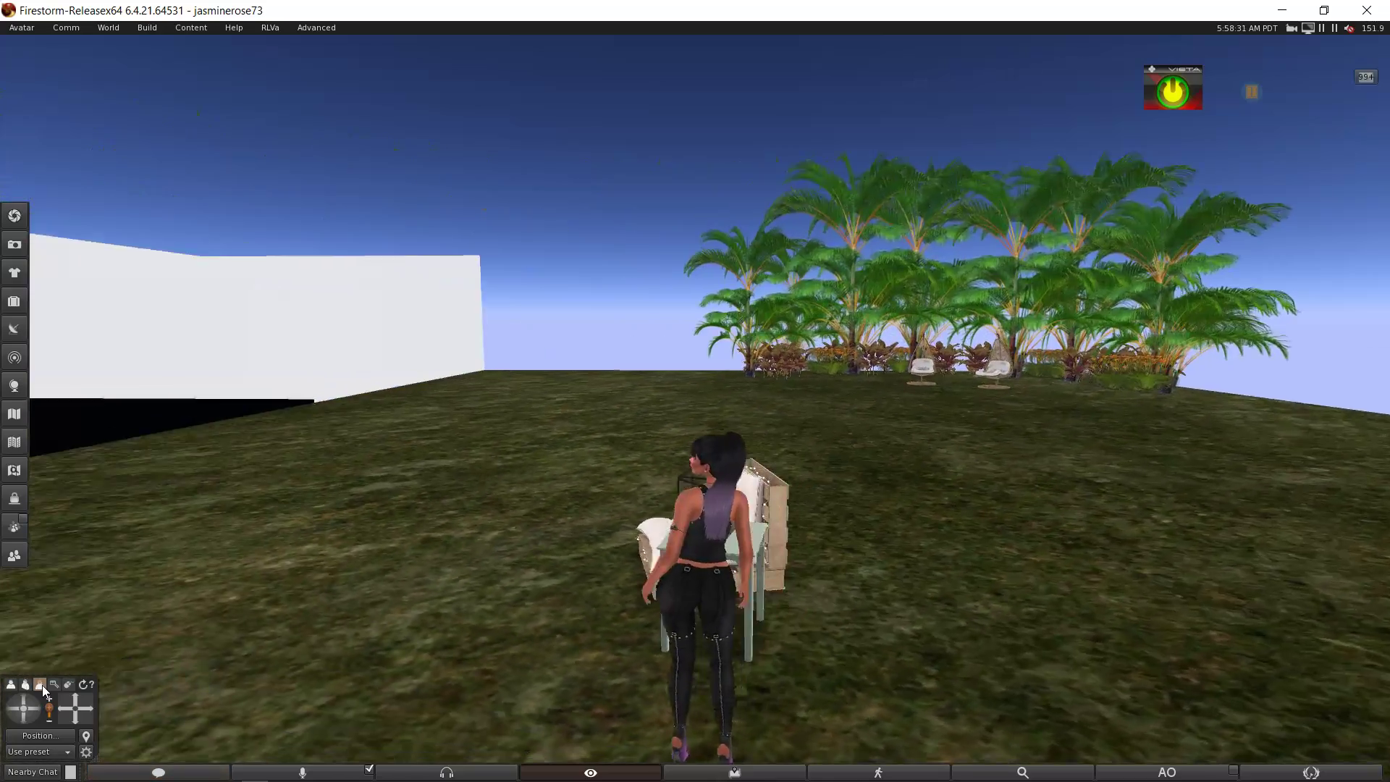
key("Up")
key("Left")
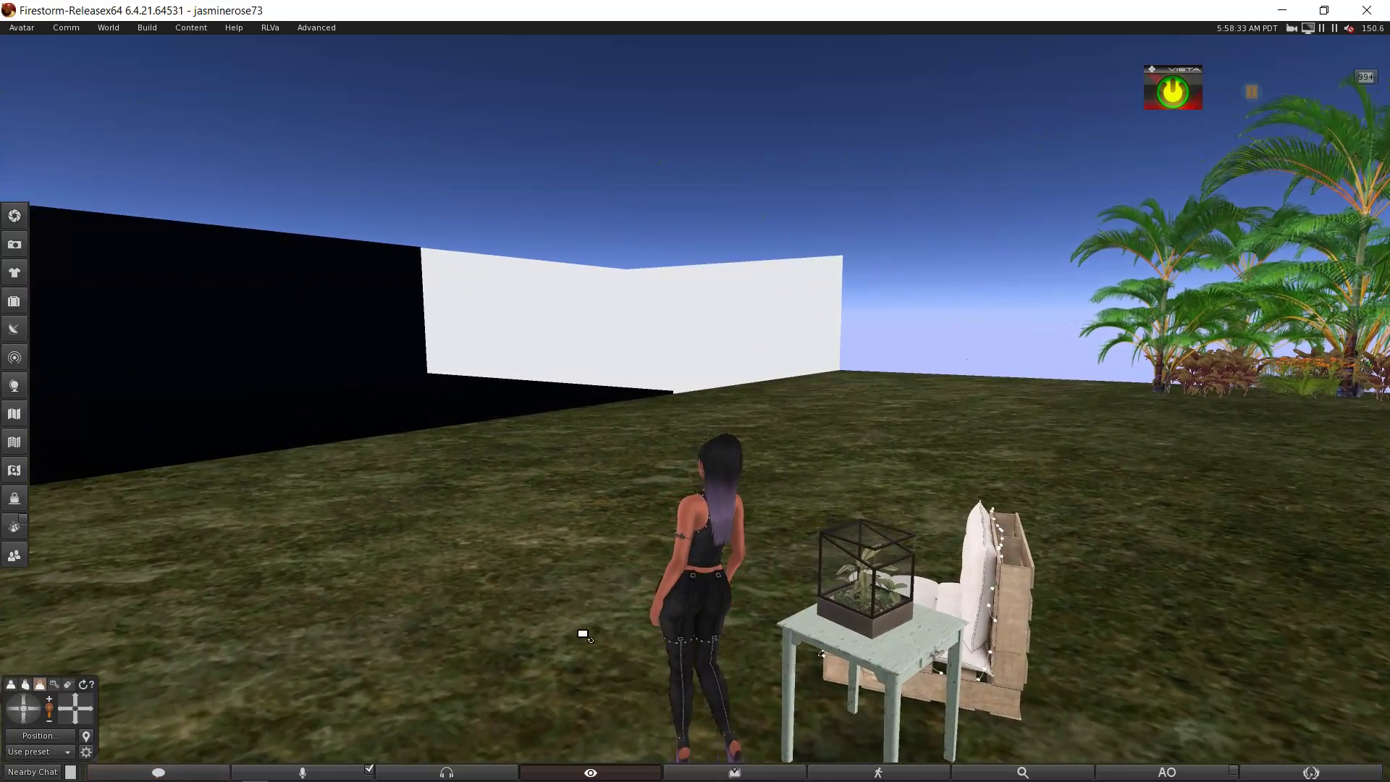
- Change the terrarium on the side table to the Purple Plants theme
left_click_drag(806, 588, 696, 402)
left_click(702, 398, "alt")
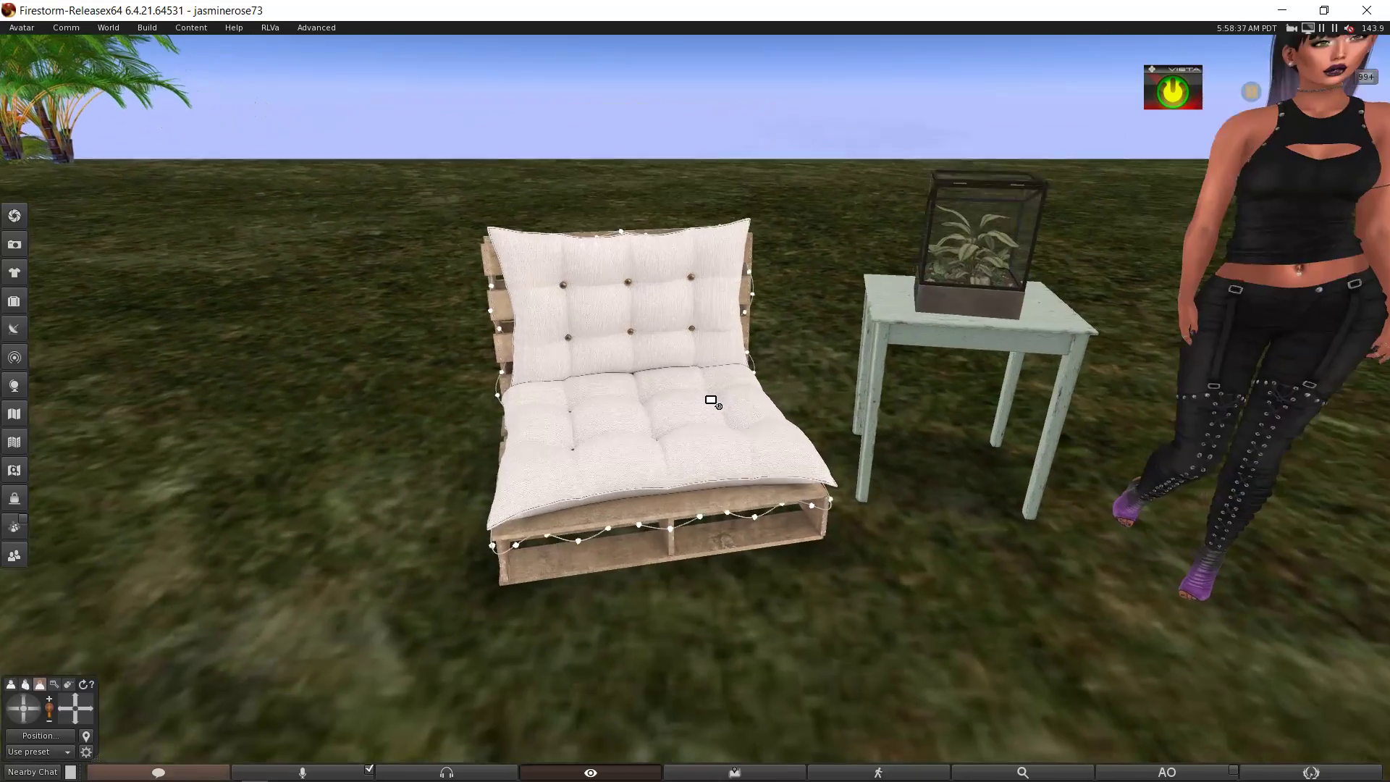
scroll(710, 399, "down", 1)
left_click_drag(696, 390, 696, 336)
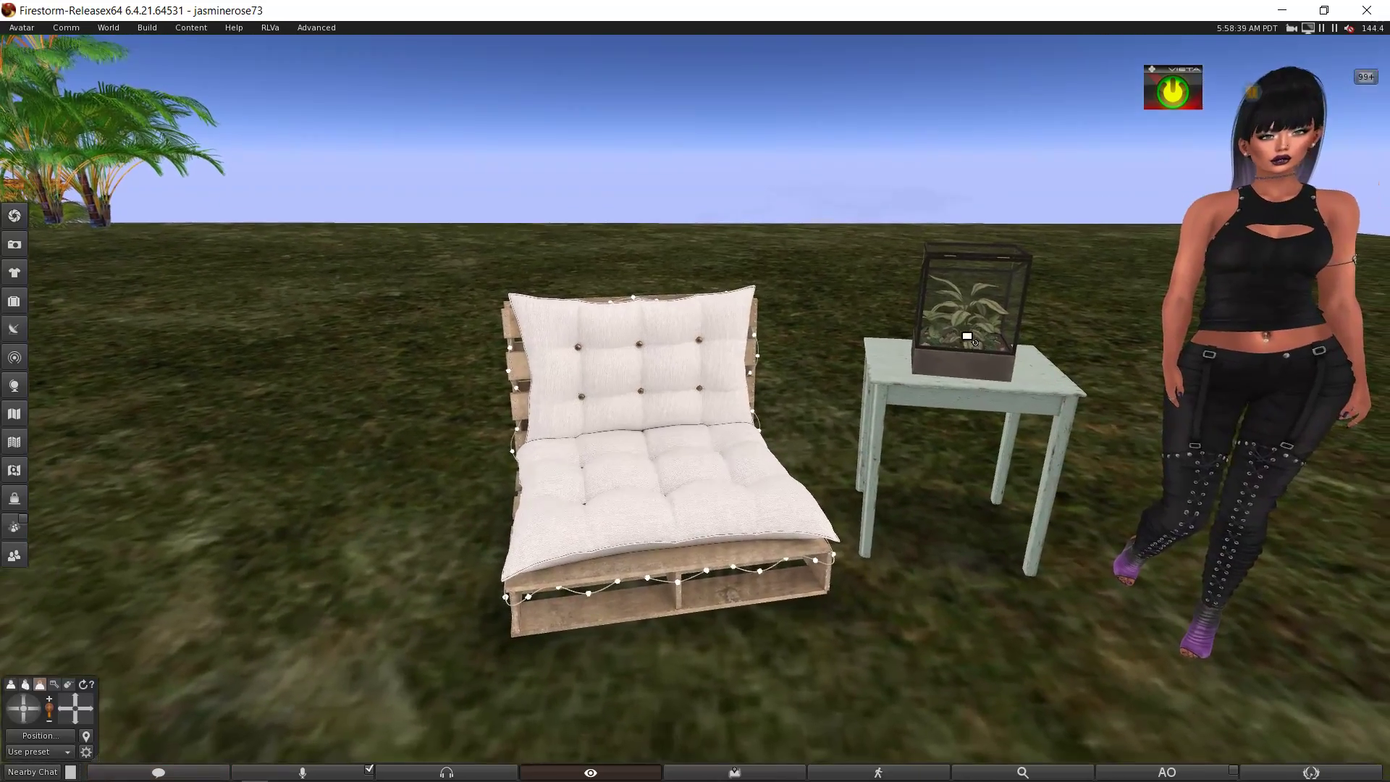
left_click(968, 337, "alt")
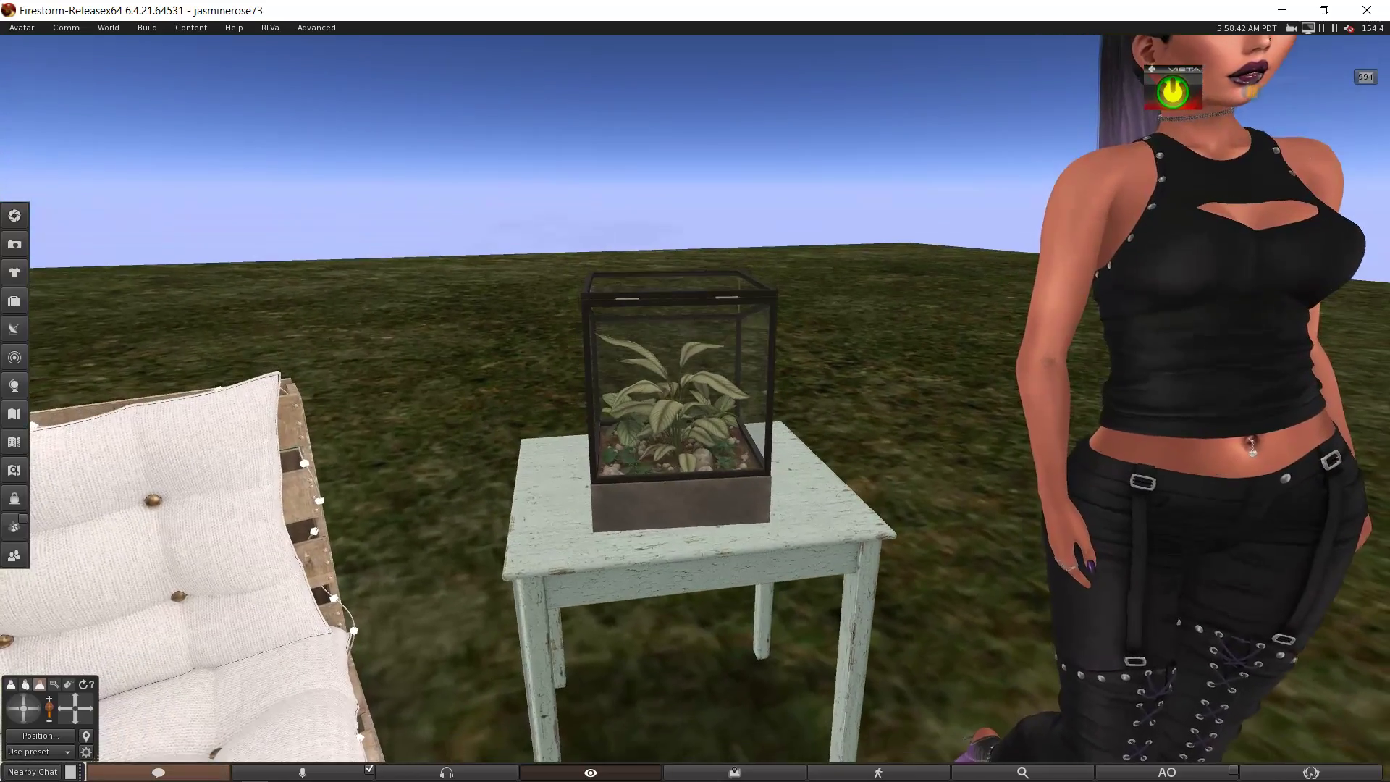
scroll(683, 406, "down", 2)
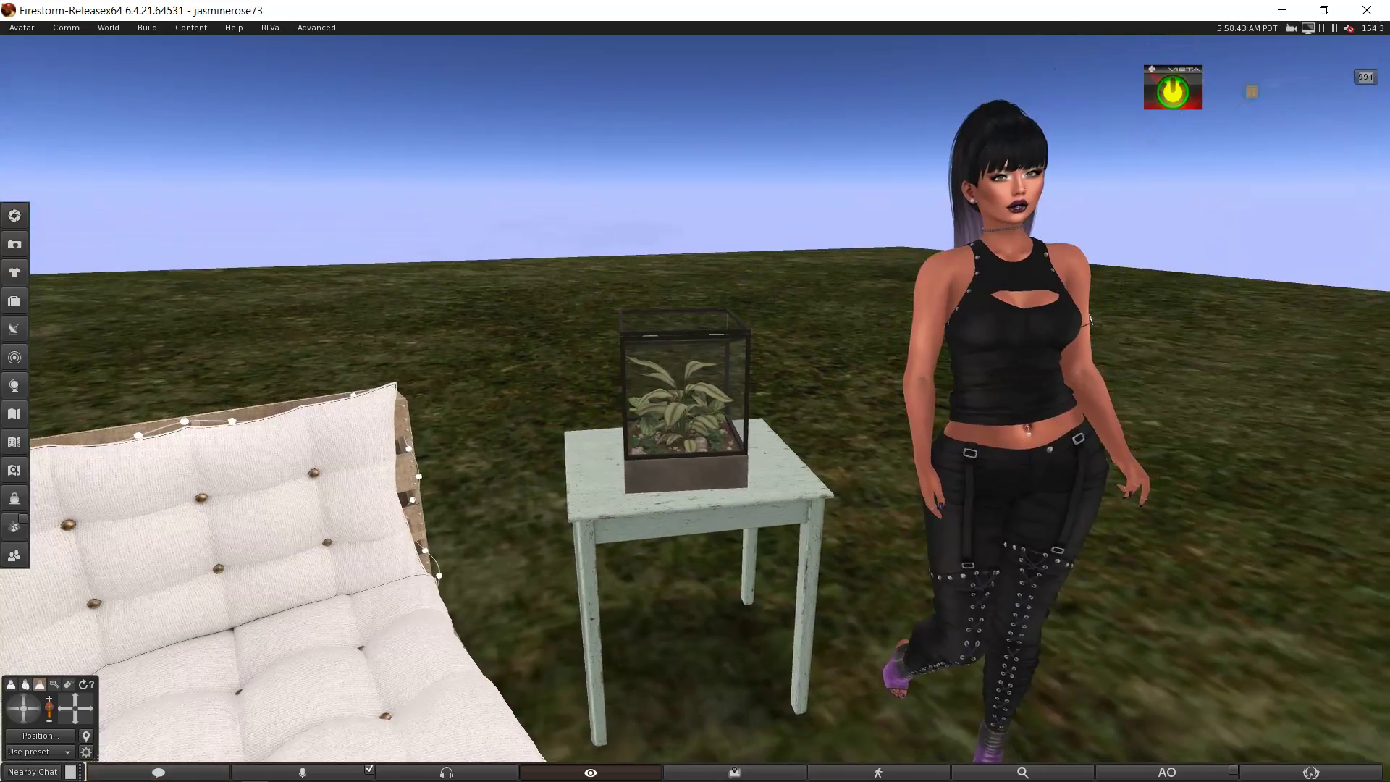
left_click_drag(683, 406, 697, 402)
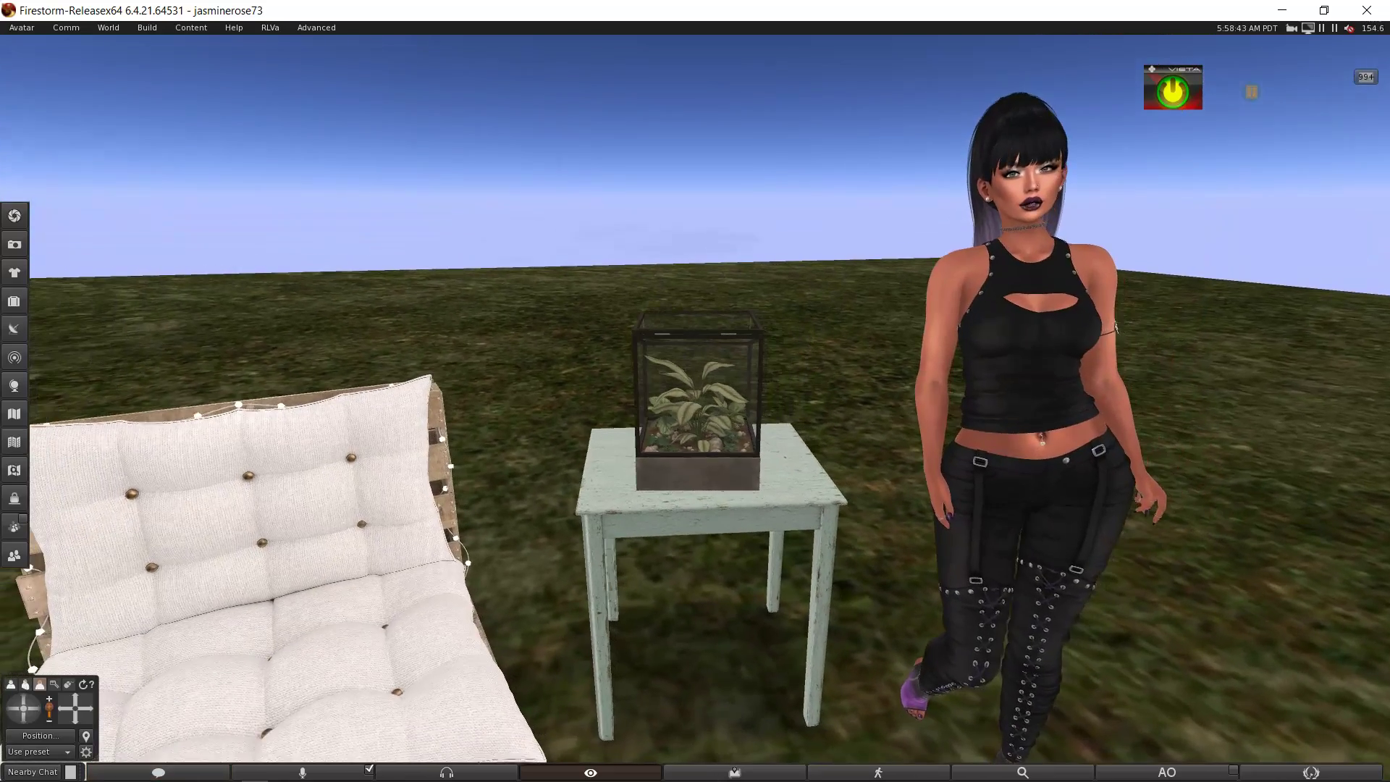
left_click(709, 423)
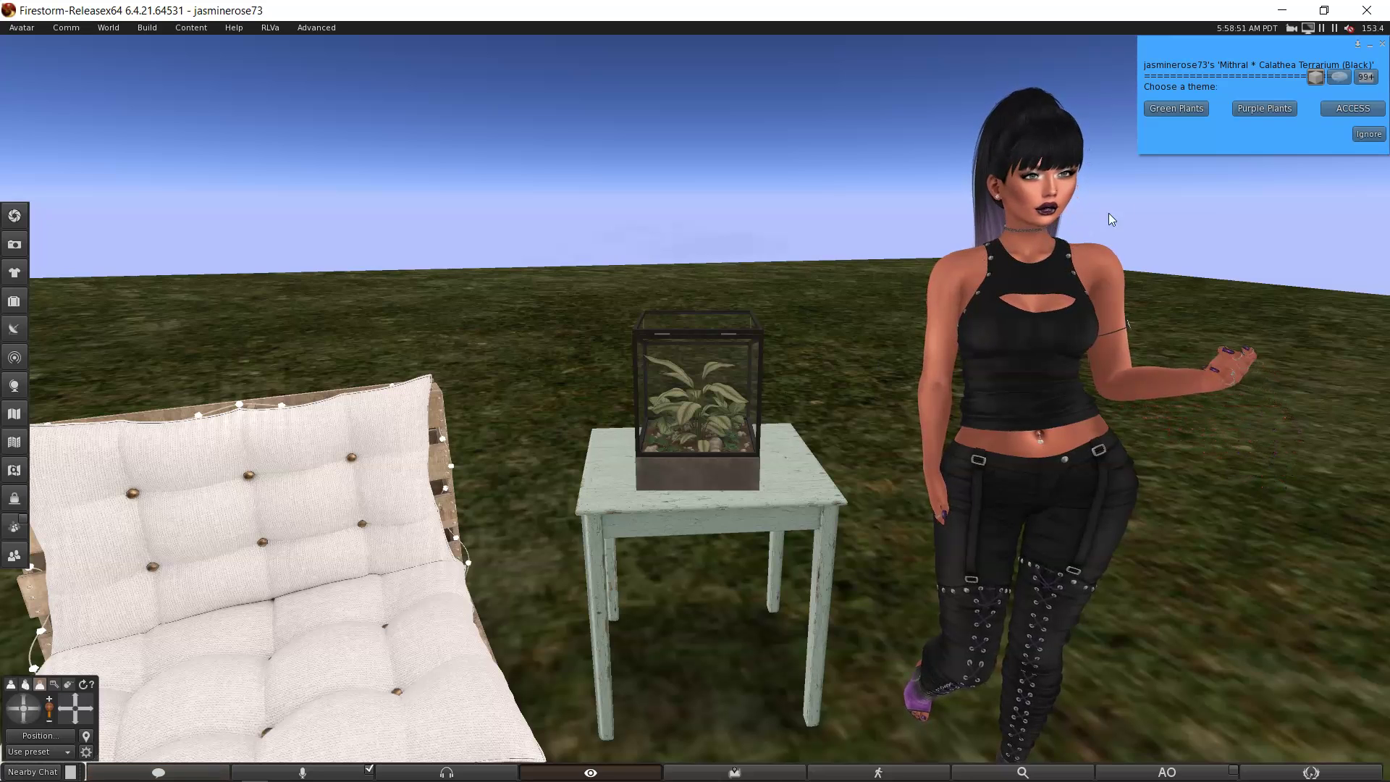
left_click(1261, 110)
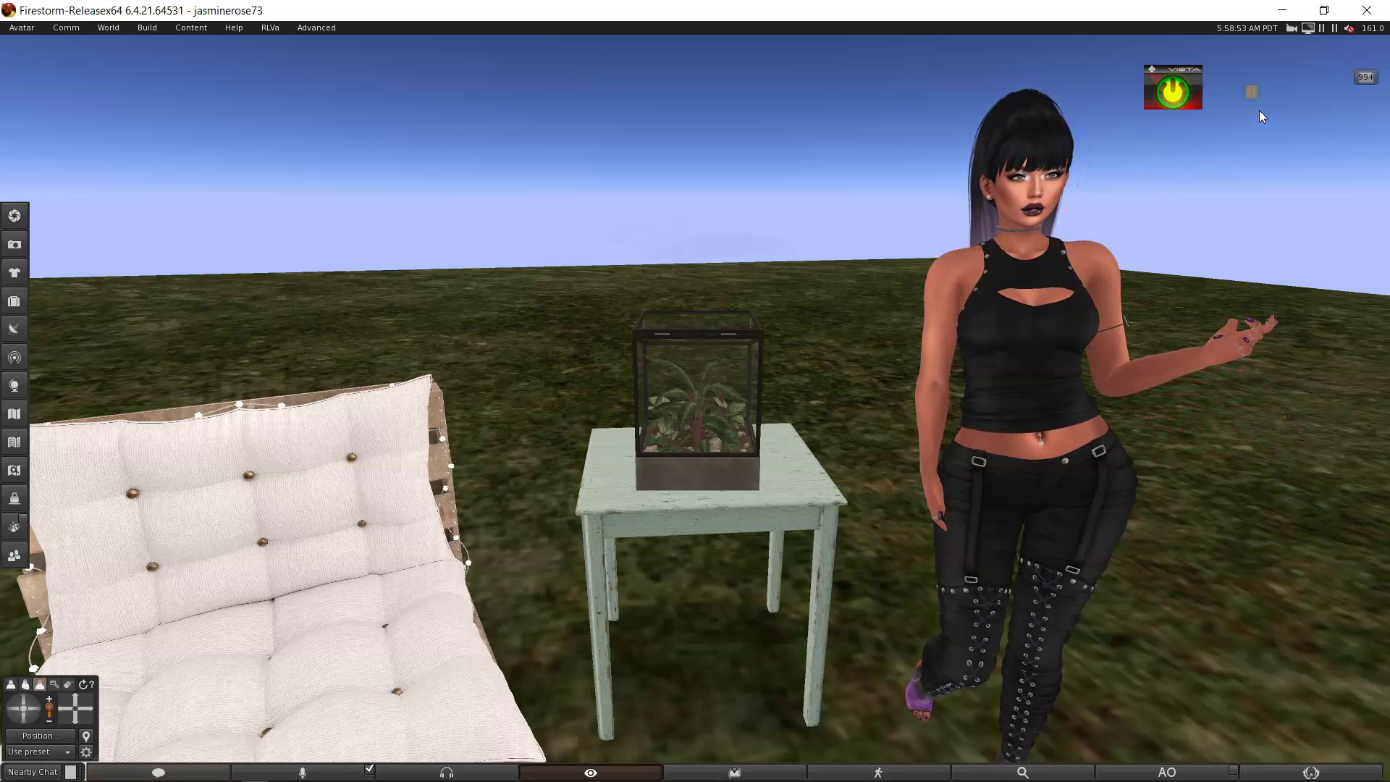
- Bring up the terrarium's theme choices again and open the terrarium for editing
left_click(731, 409, "alt")
left_click(740, 418)
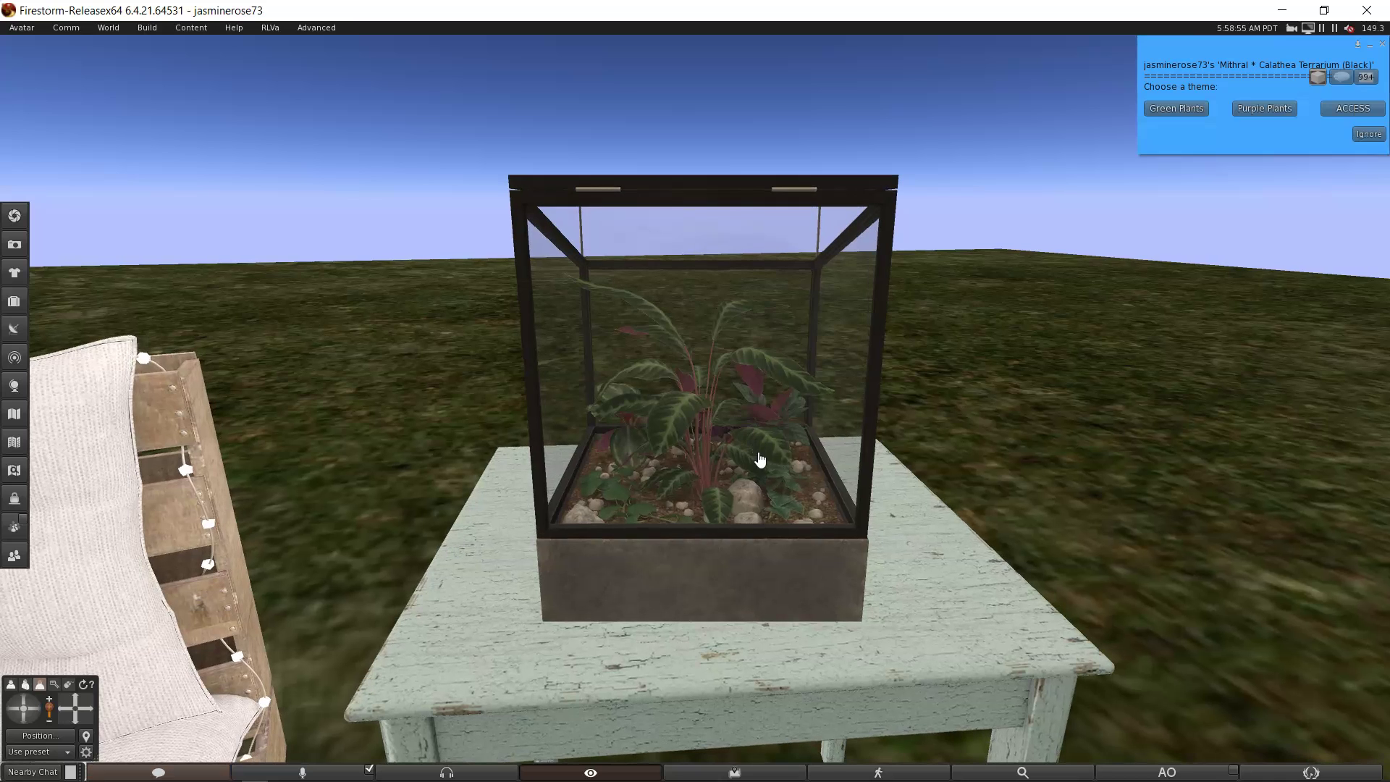
right_click(754, 456)
left_click(785, 484)
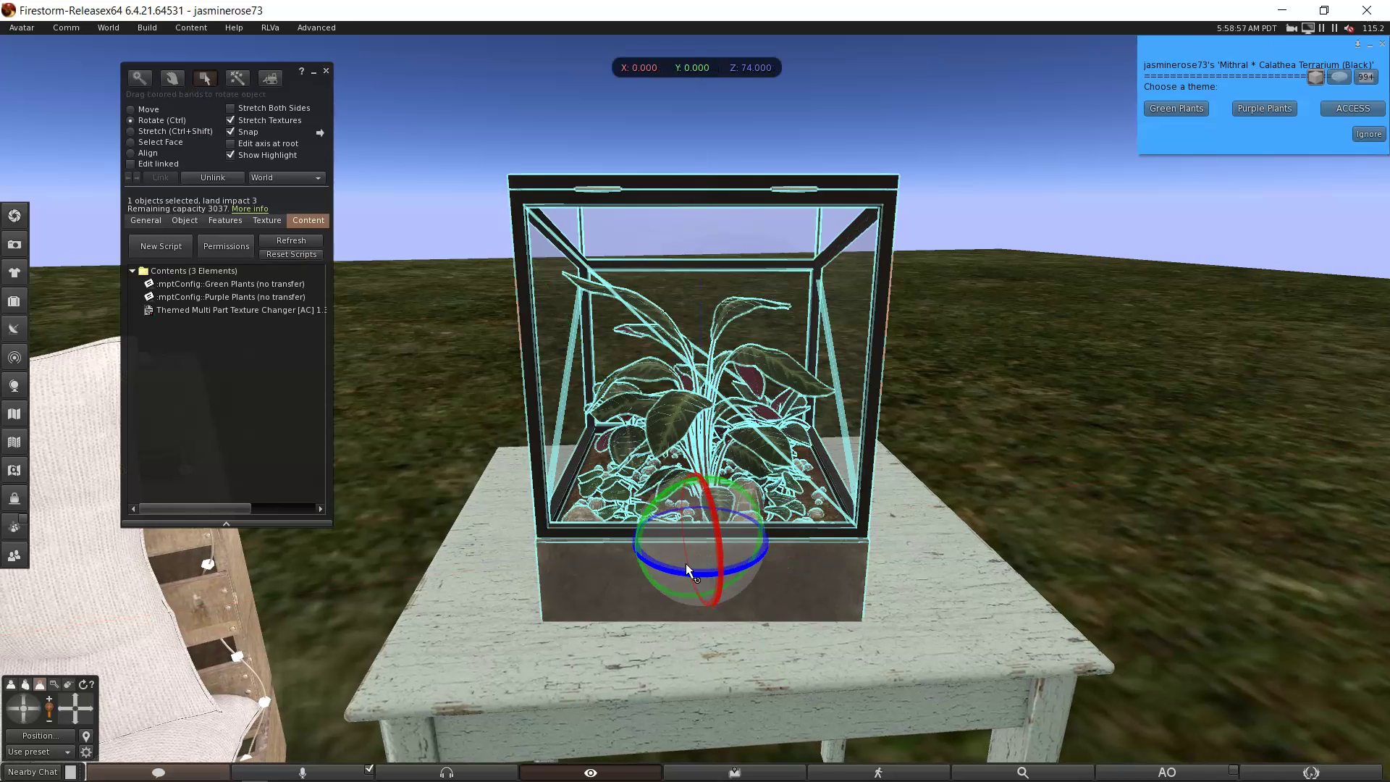
- Rotate the terrarium about its vertical axis to about 255 degrees so its other side faces the view, and finish editing
left_click_drag(675, 571, 856, 464)
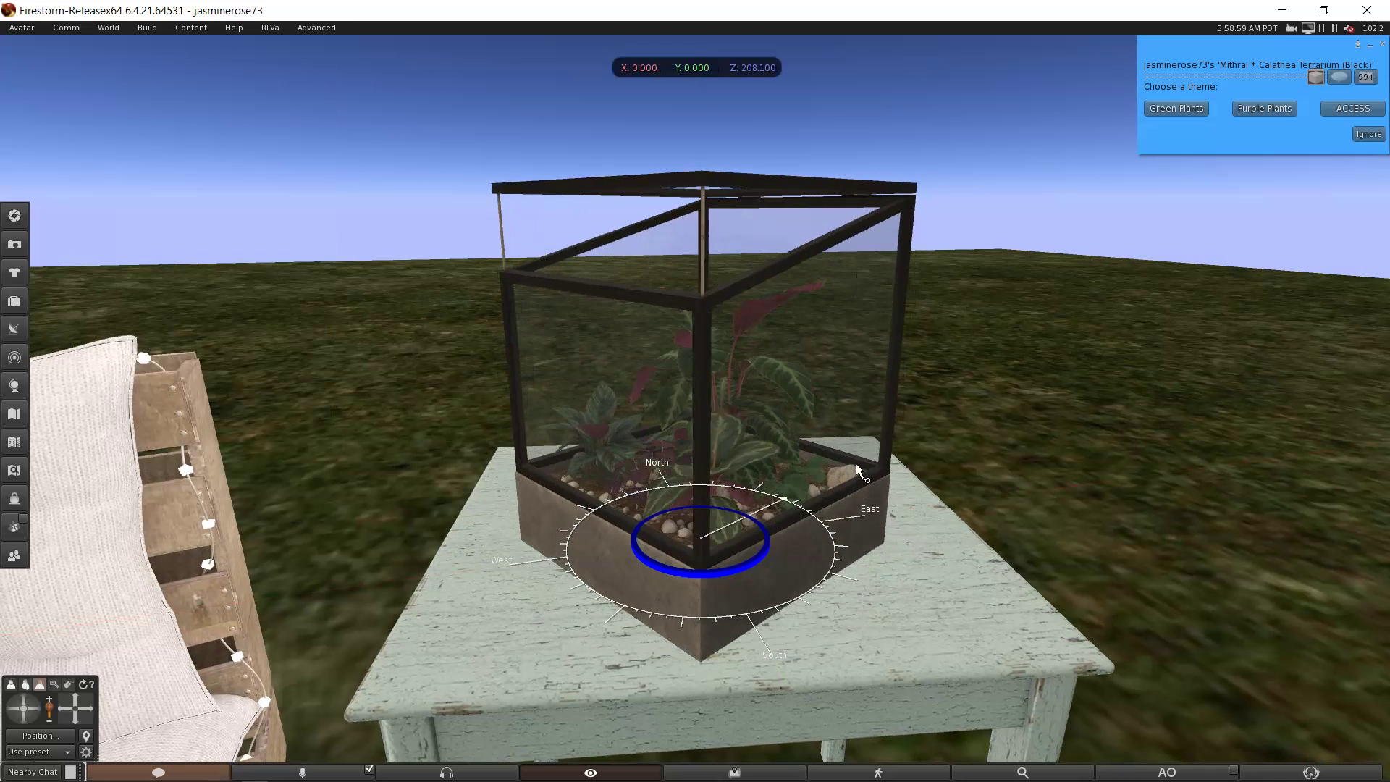
left_click_drag(732, 569, 780, 549)
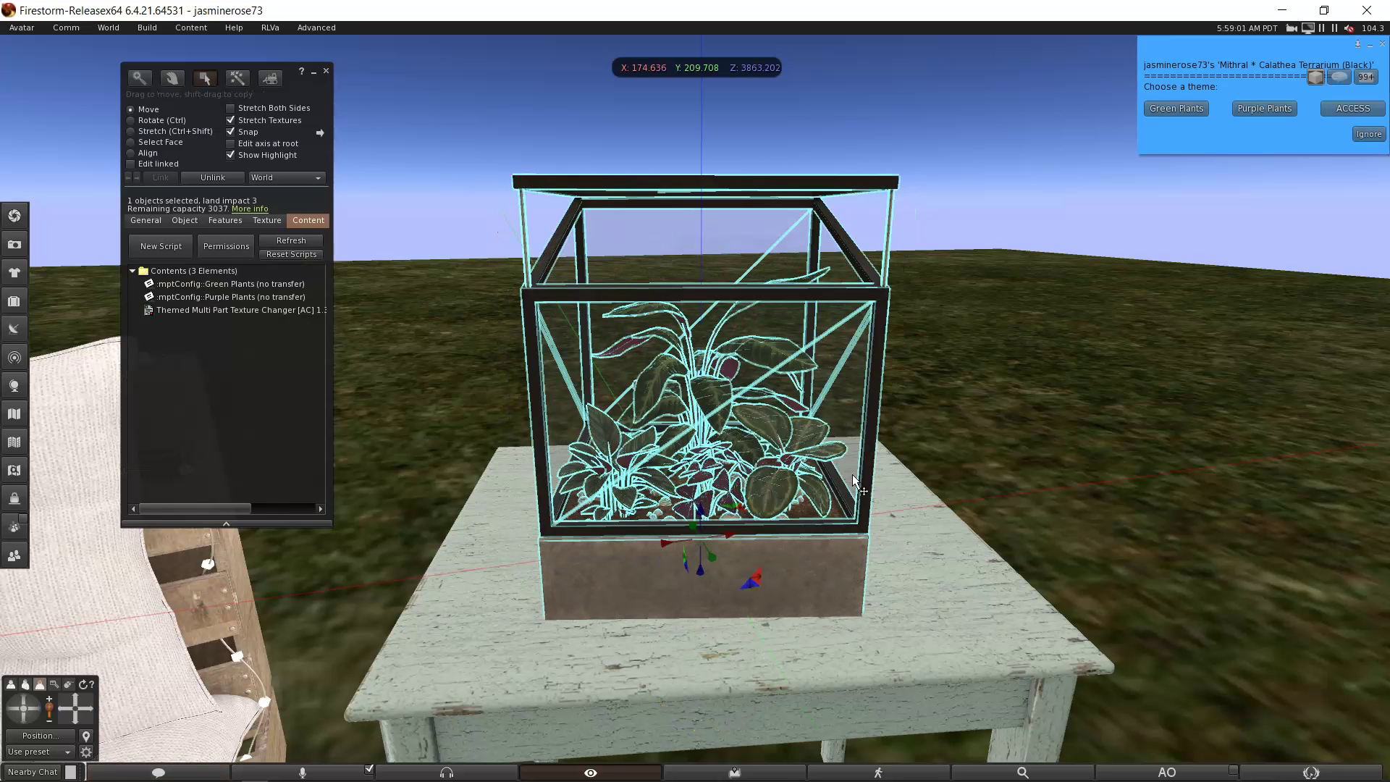
left_click(327, 70)
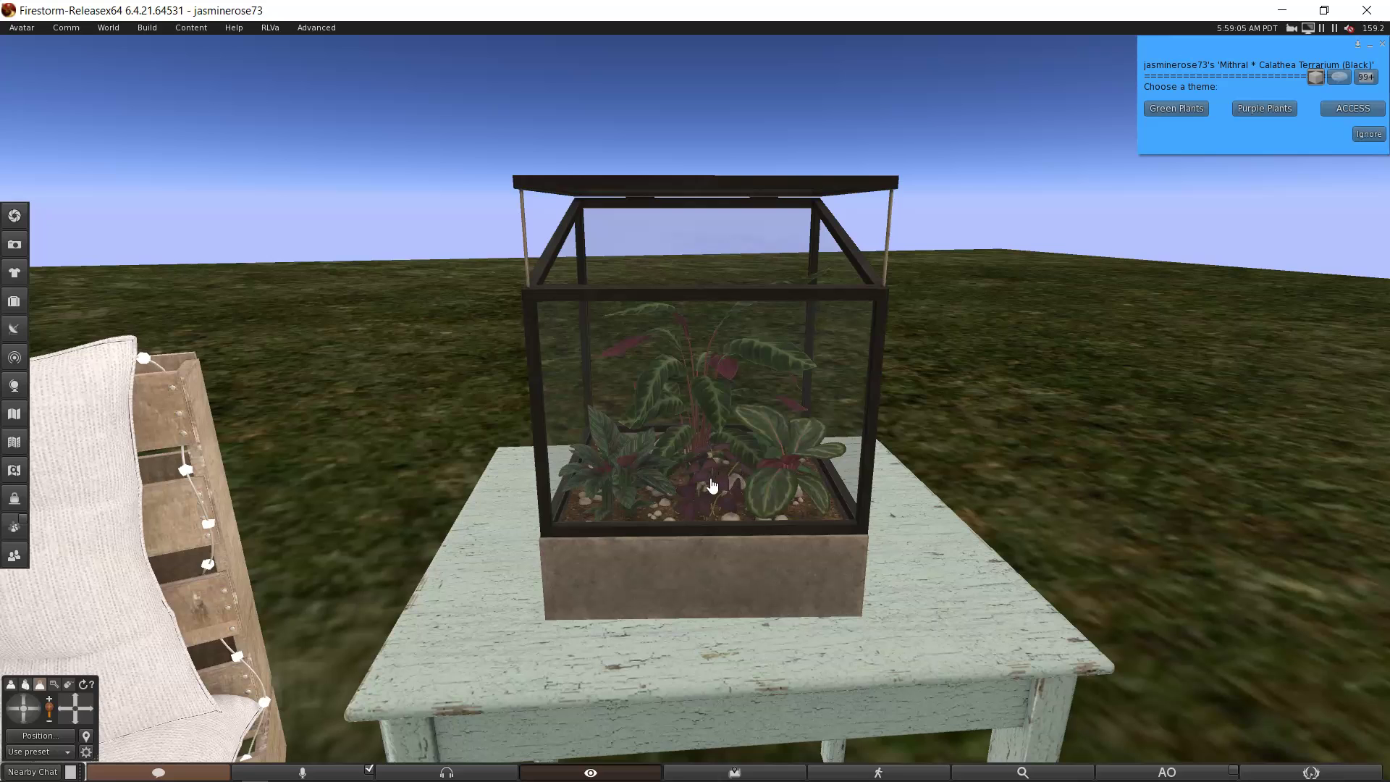
- Switch the terrarium to the Green Plants theme and back to Purple Plants, and dismiss its theme choices
left_click(1176, 109)
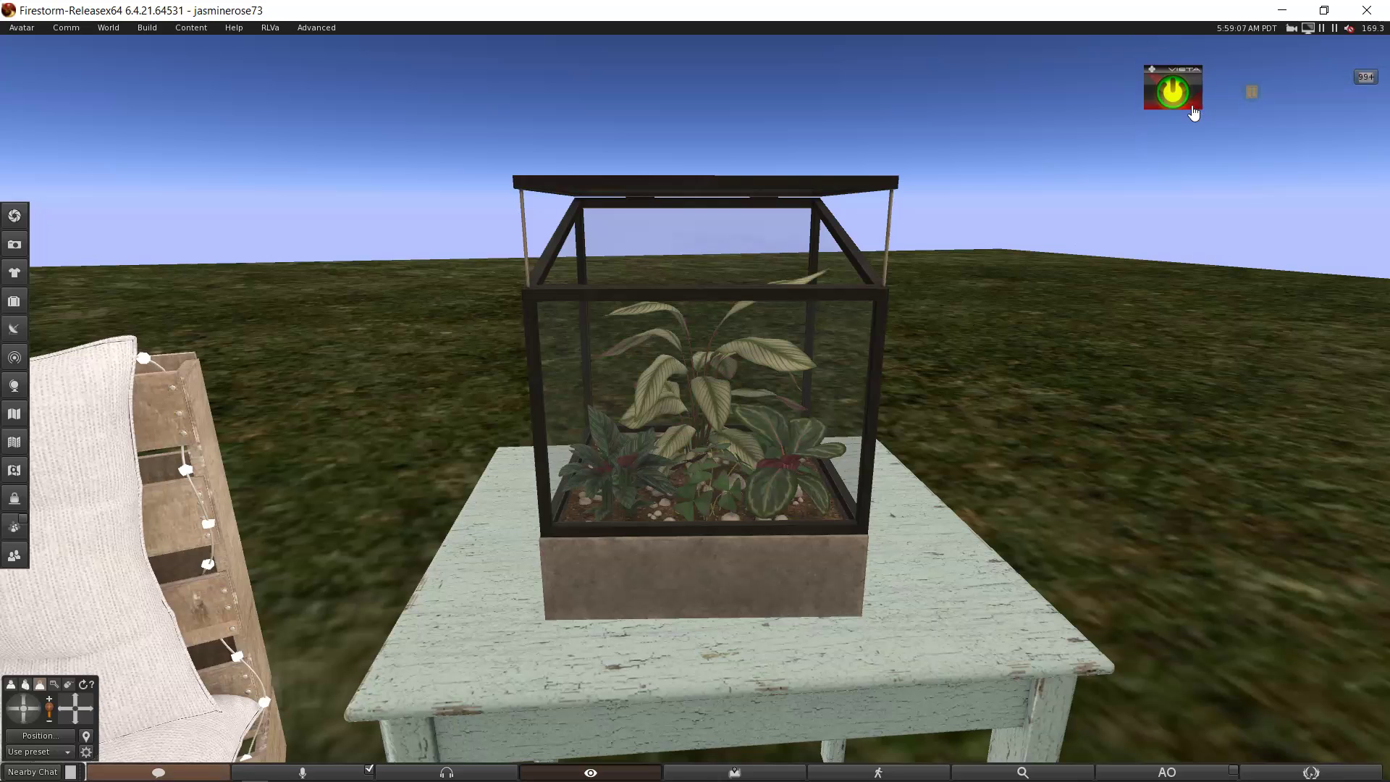
left_click(731, 459)
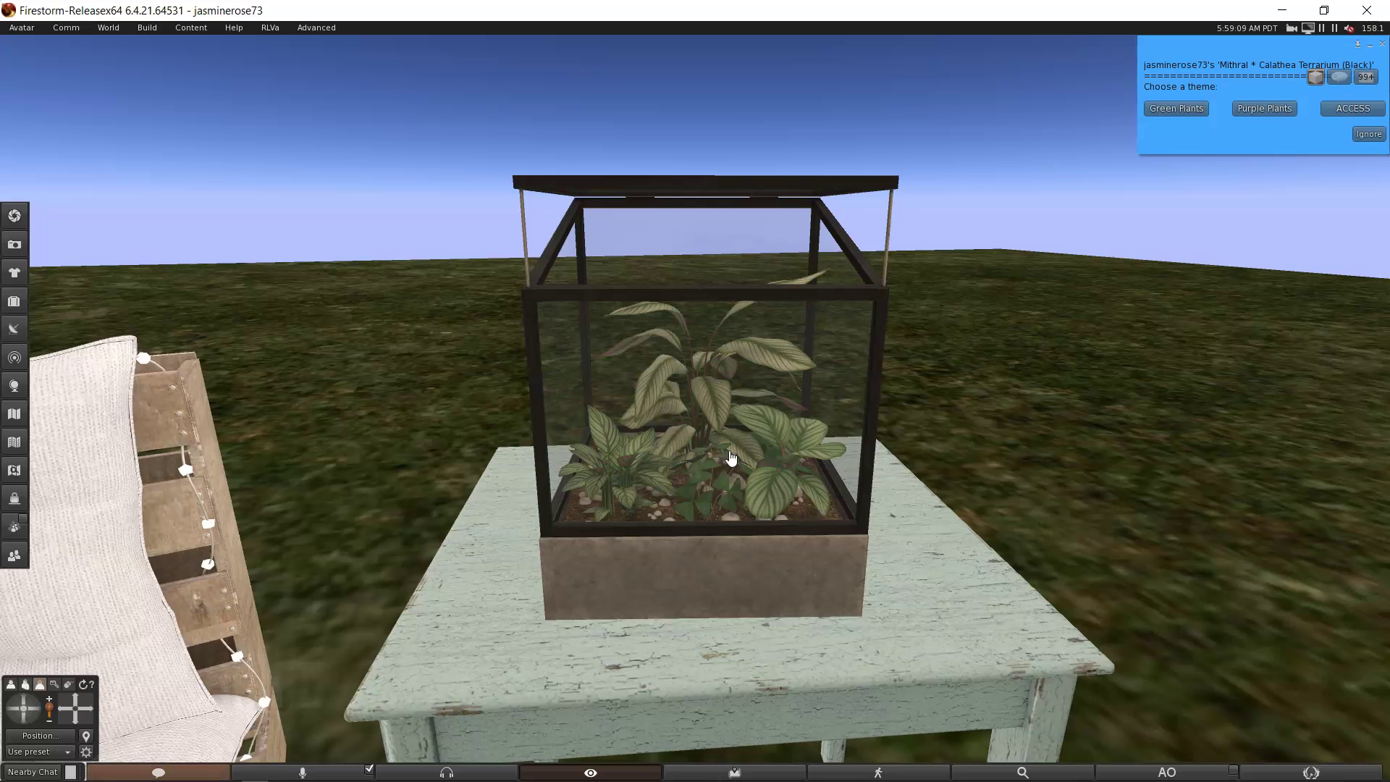
left_click(1264, 109)
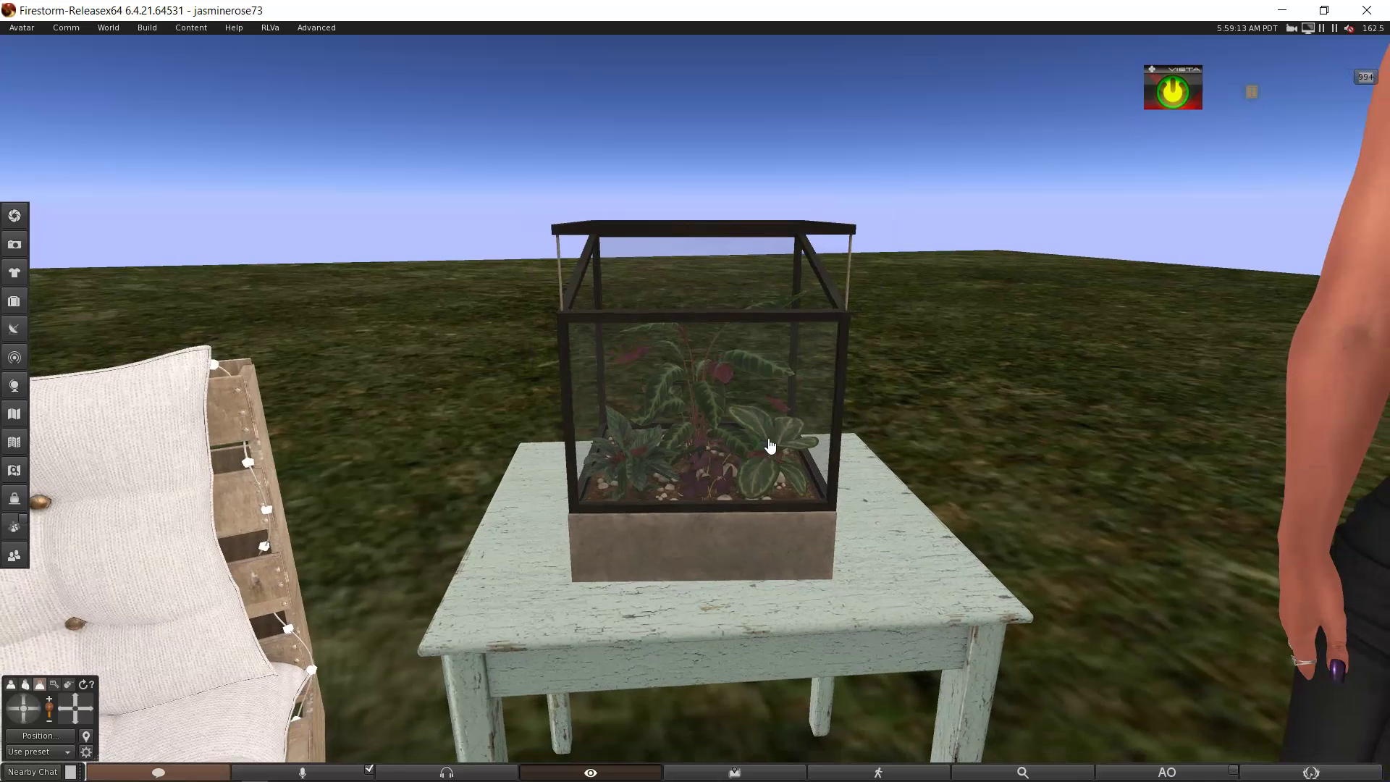
left_click(766, 445)
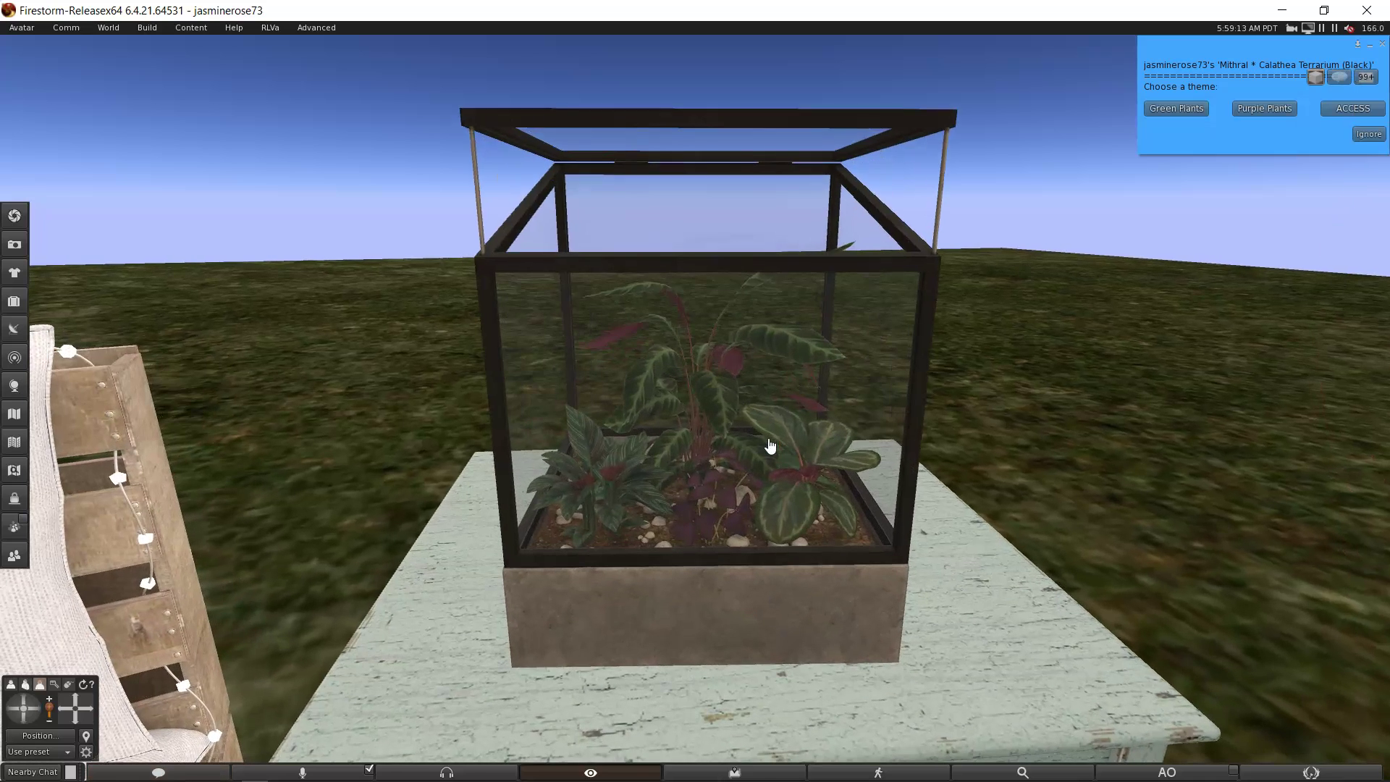
left_click(1383, 45)
- Open the terrarium for editing and check its general details and its contents
right_click(700, 420)
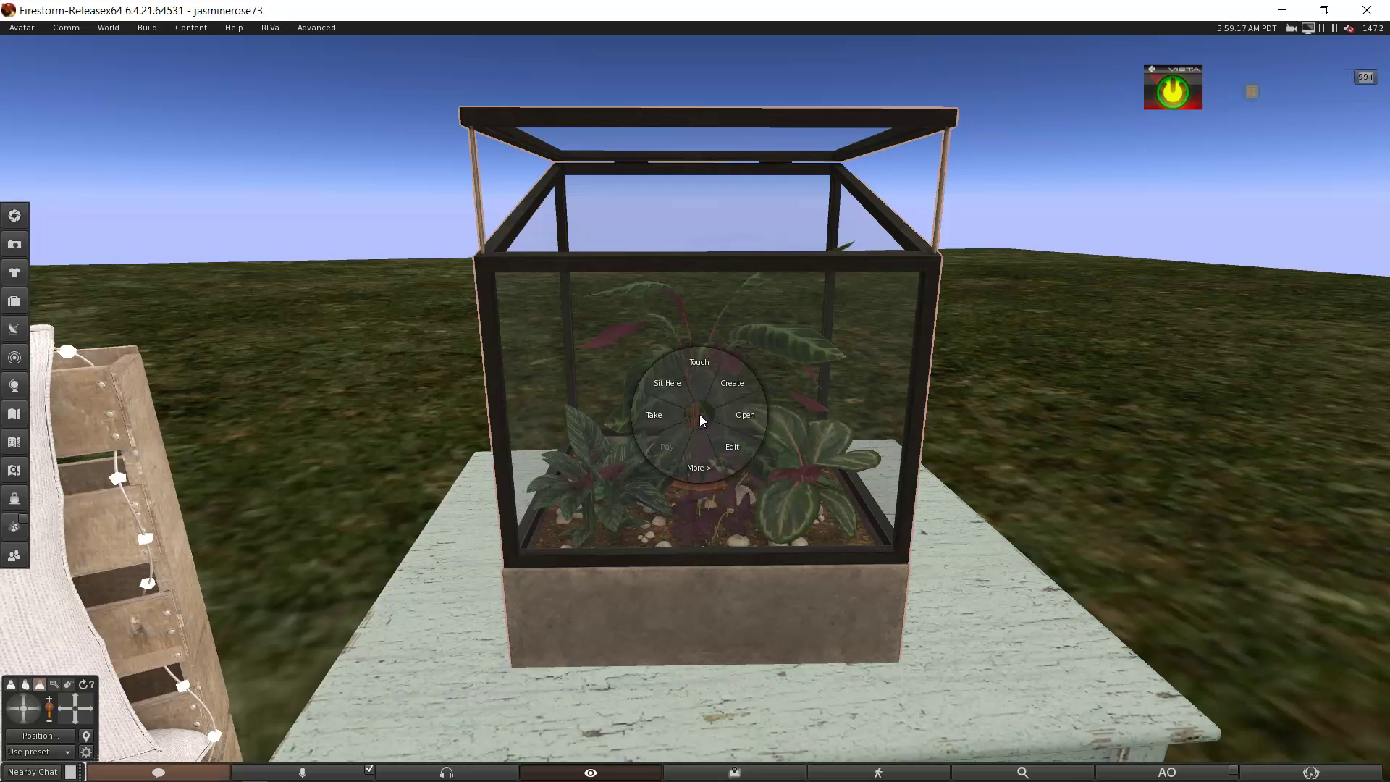
left_click(734, 448)
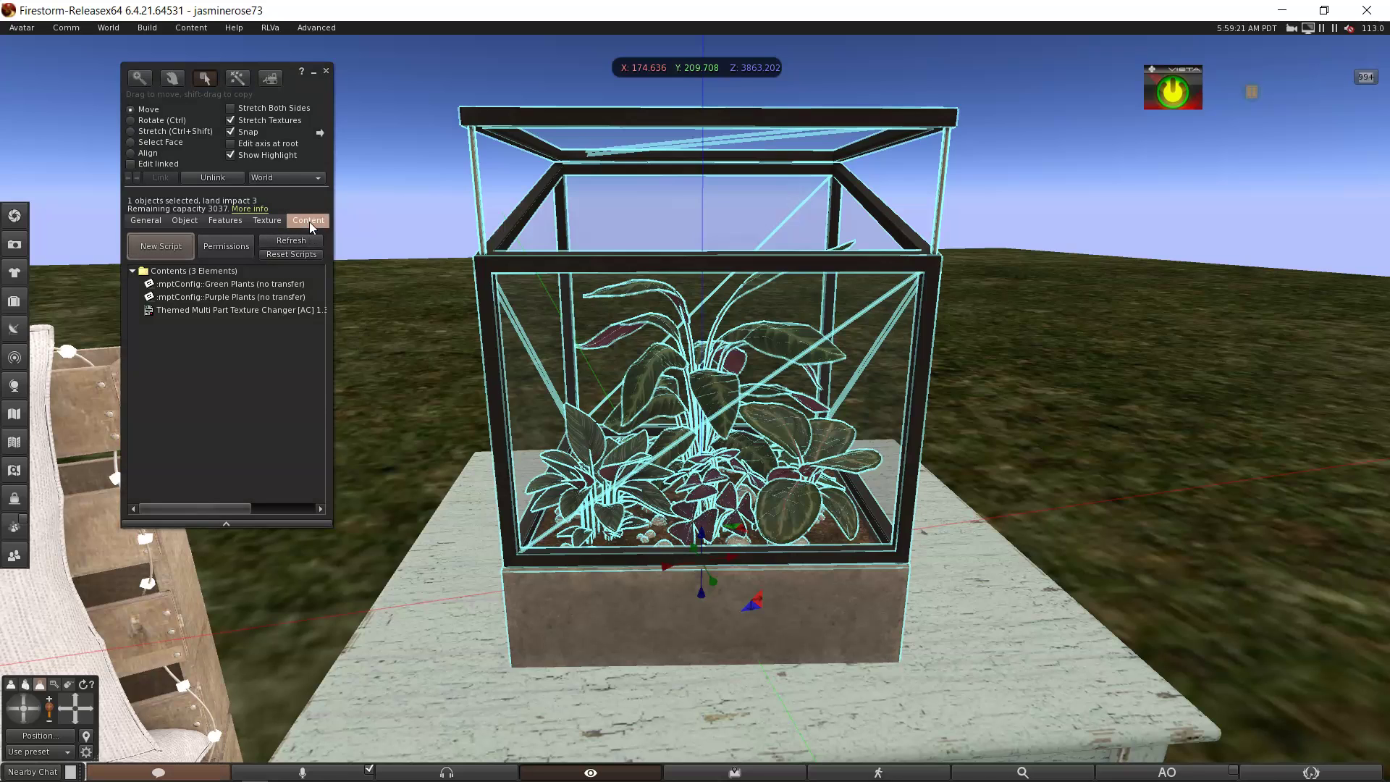
left_click(147, 225)
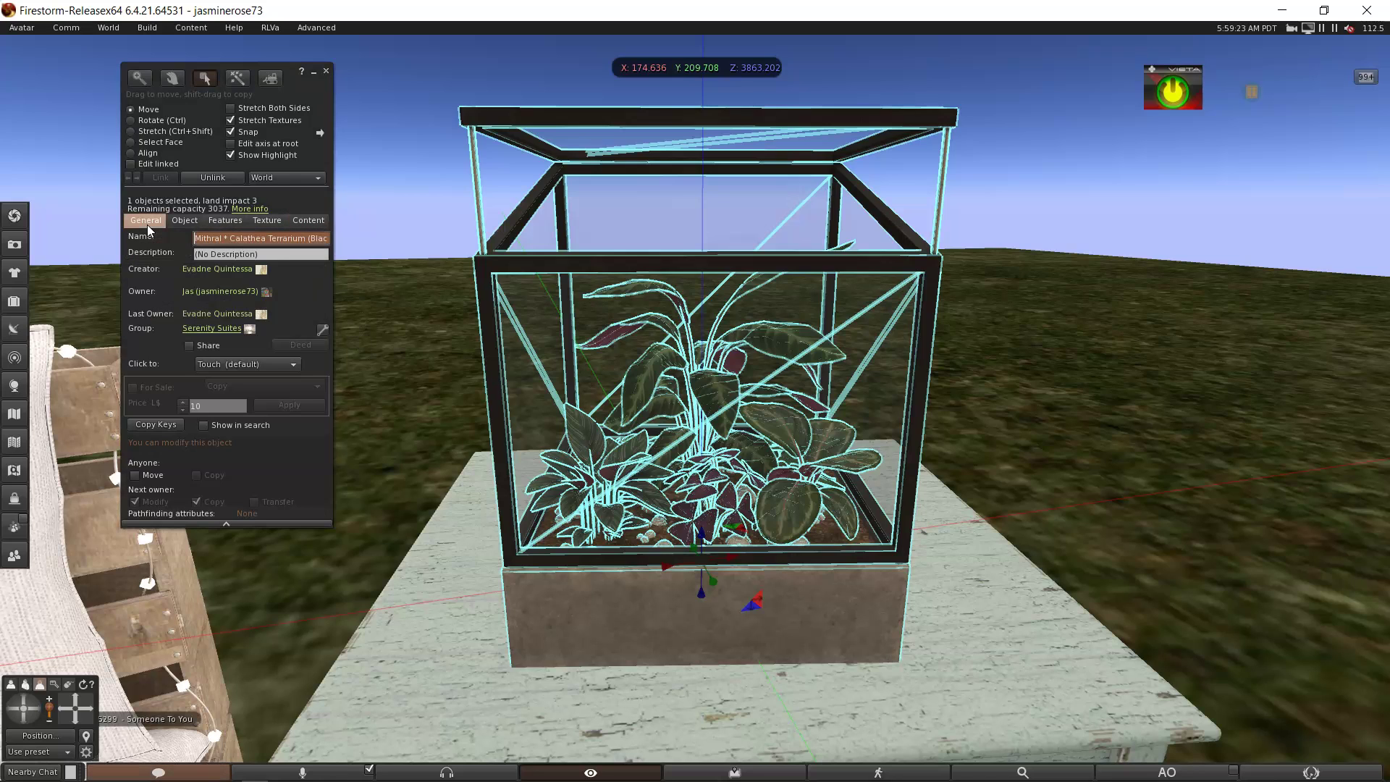
left_click(306, 220)
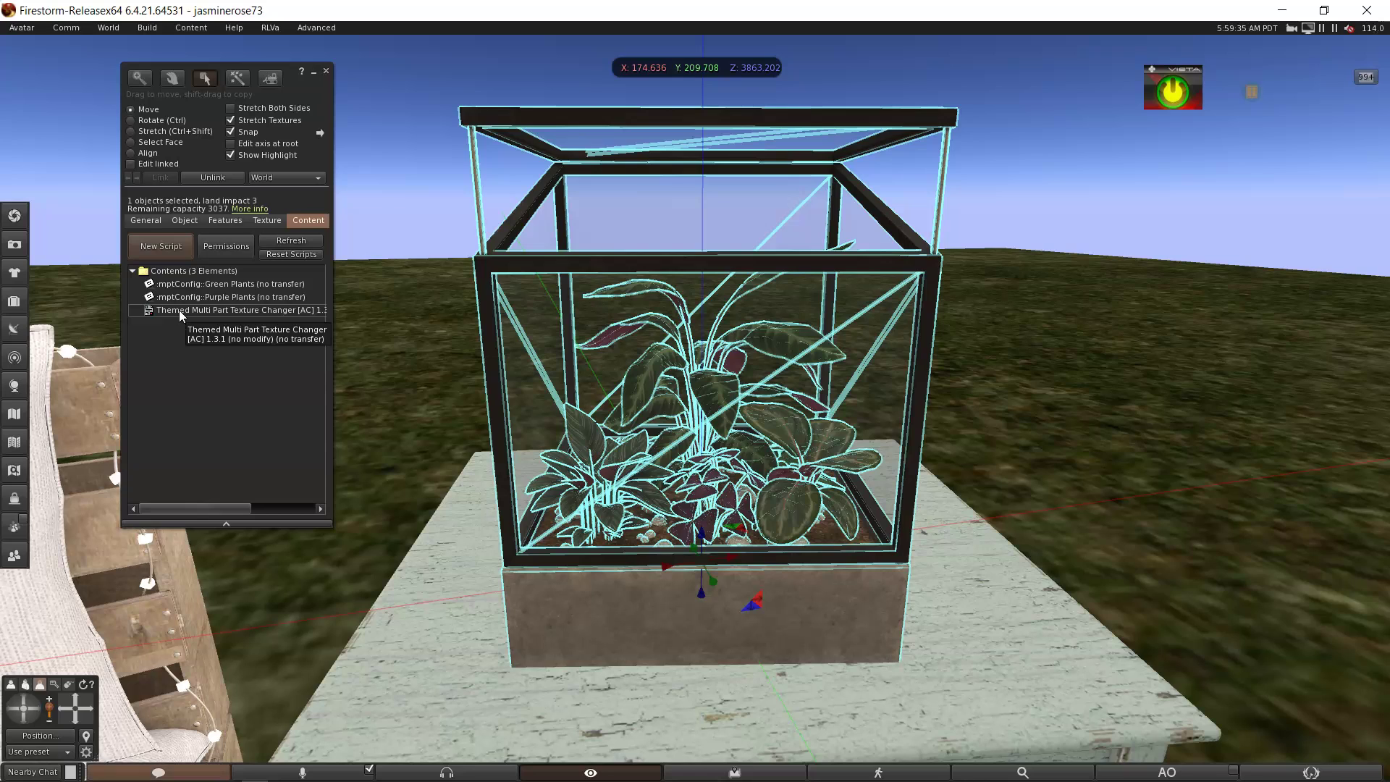
- Delete the Green Plants and Purple Plants configs and the Themed Multi Part Texture Changer script from the terrarium's contents, and finish editing
left_click(189, 285)
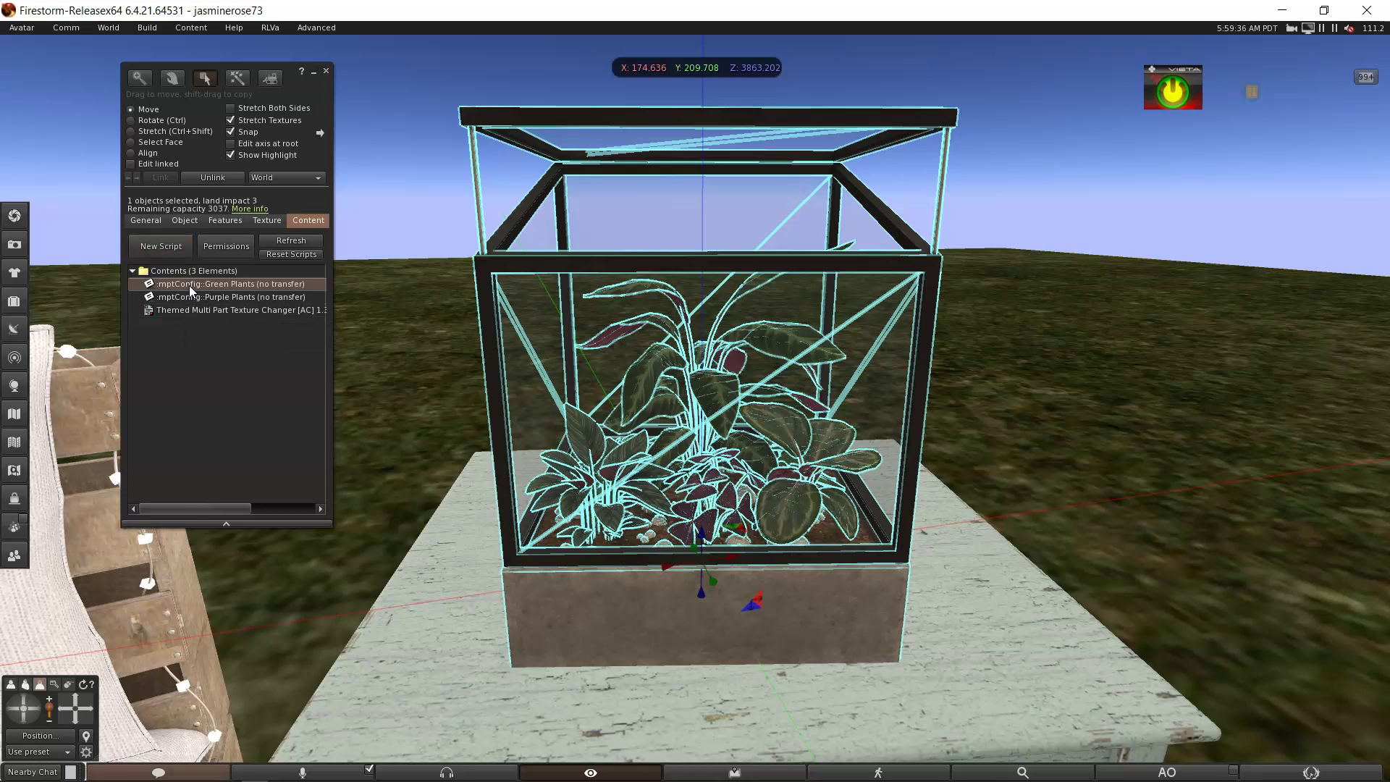
key("ctrl")
left_click(191, 296, "ctrl")
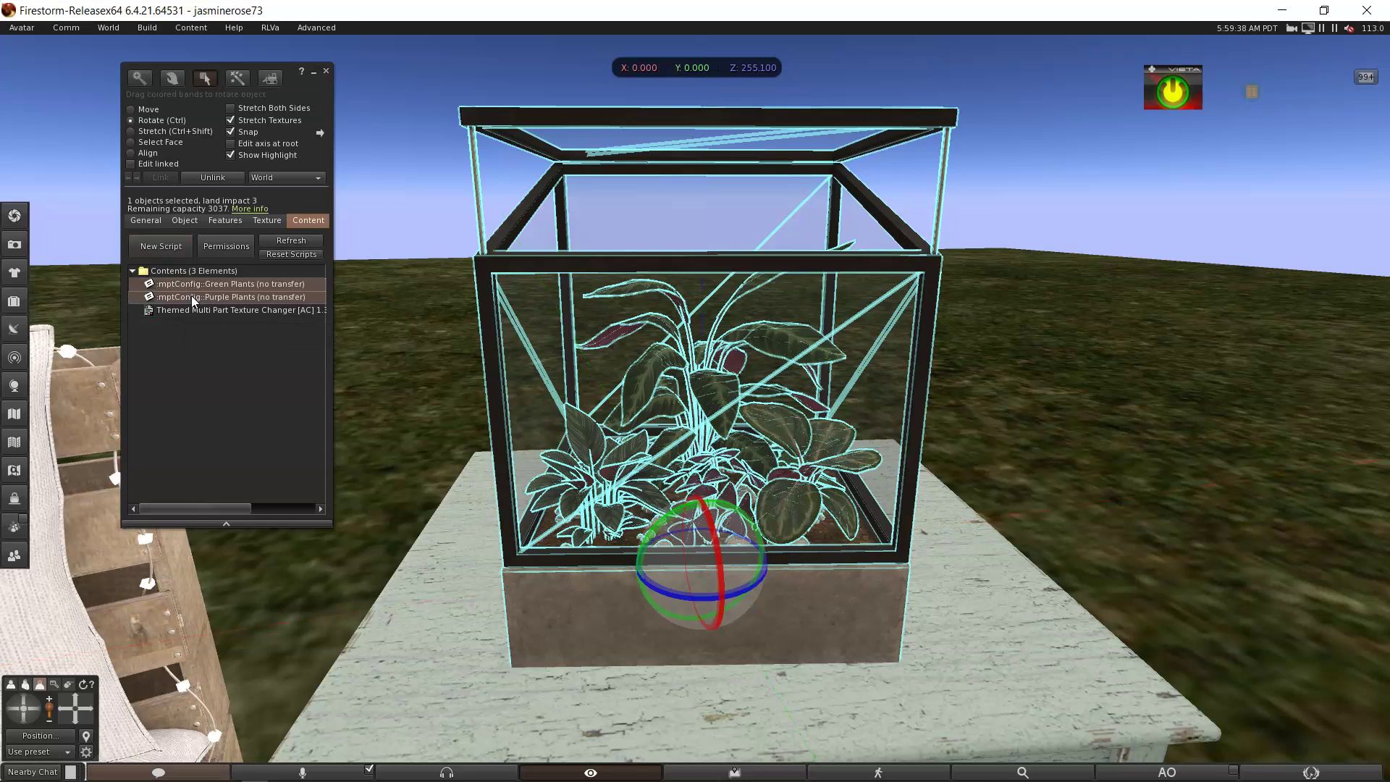
left_click(192, 310, "ctrl")
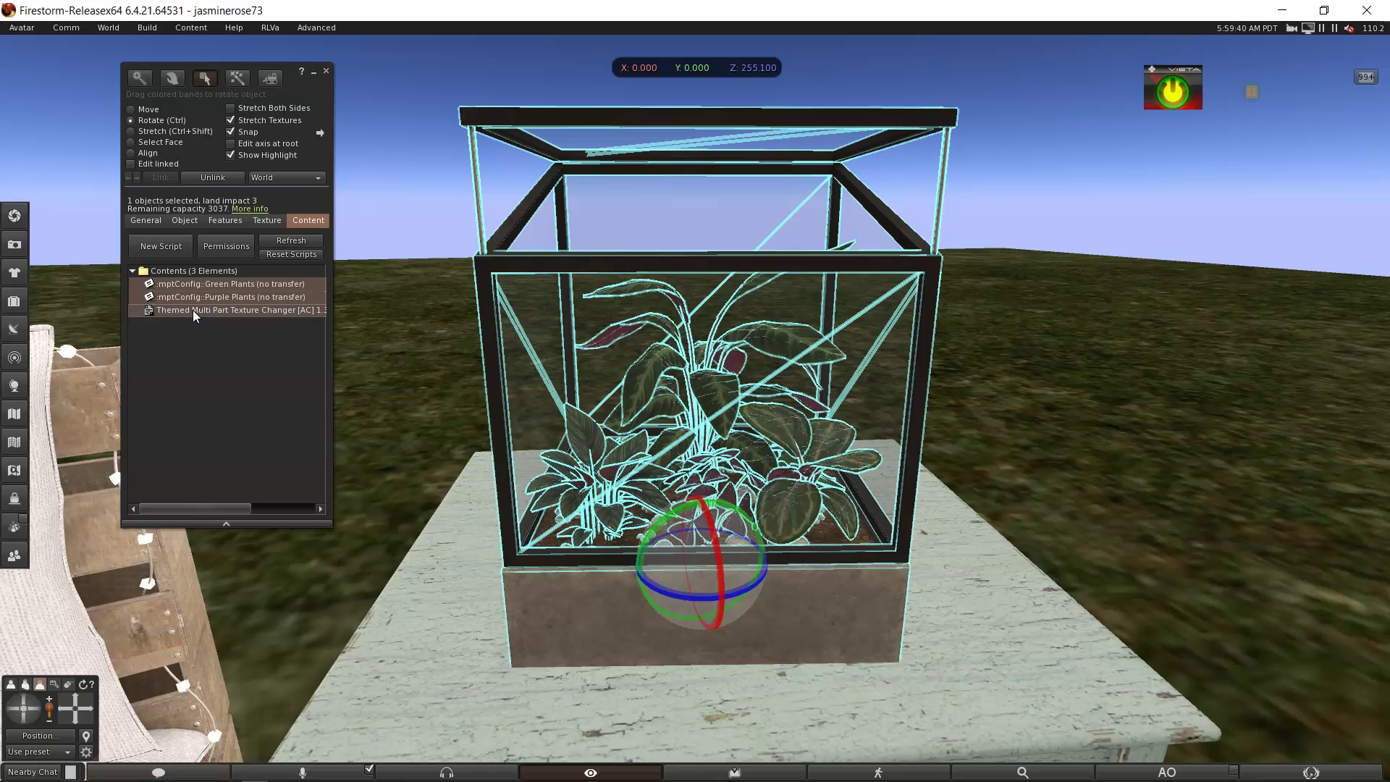
right_click(275, 299)
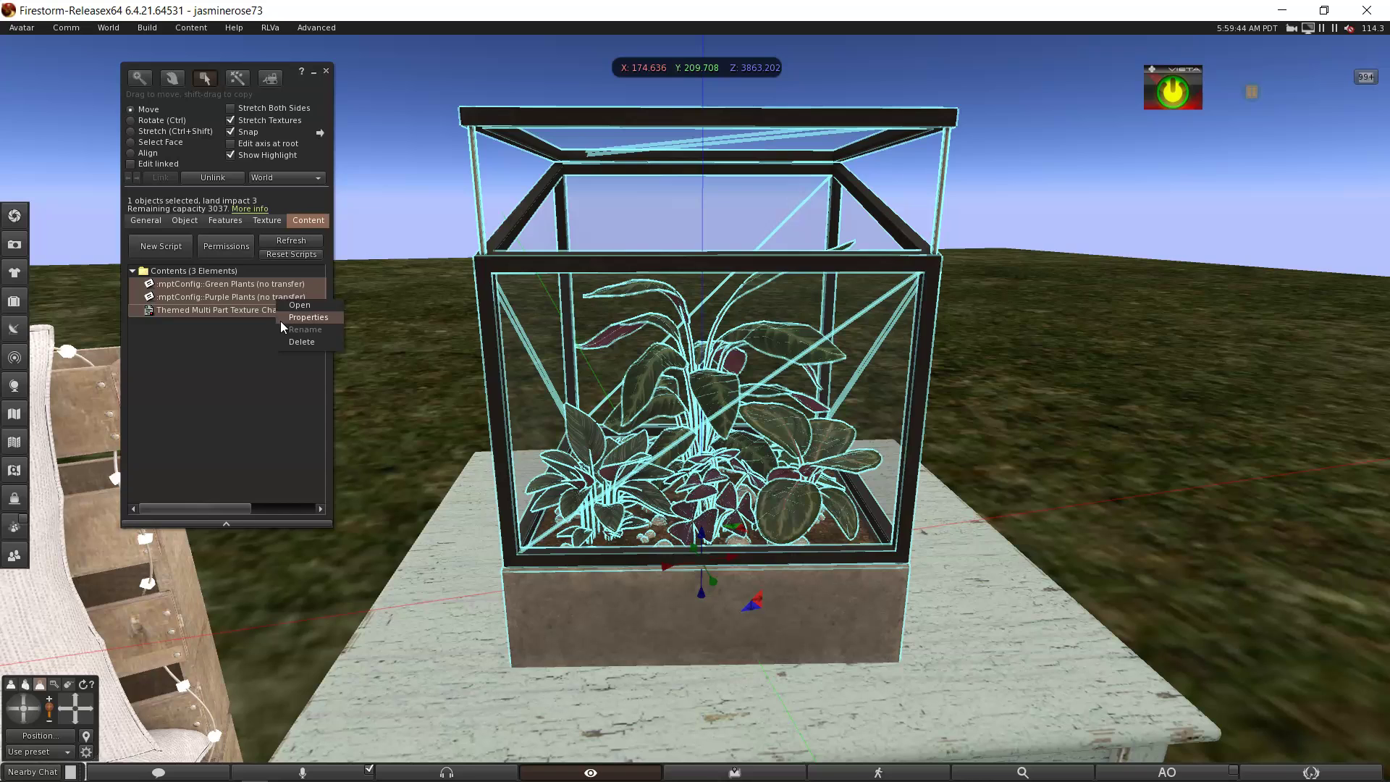
left_click(289, 340)
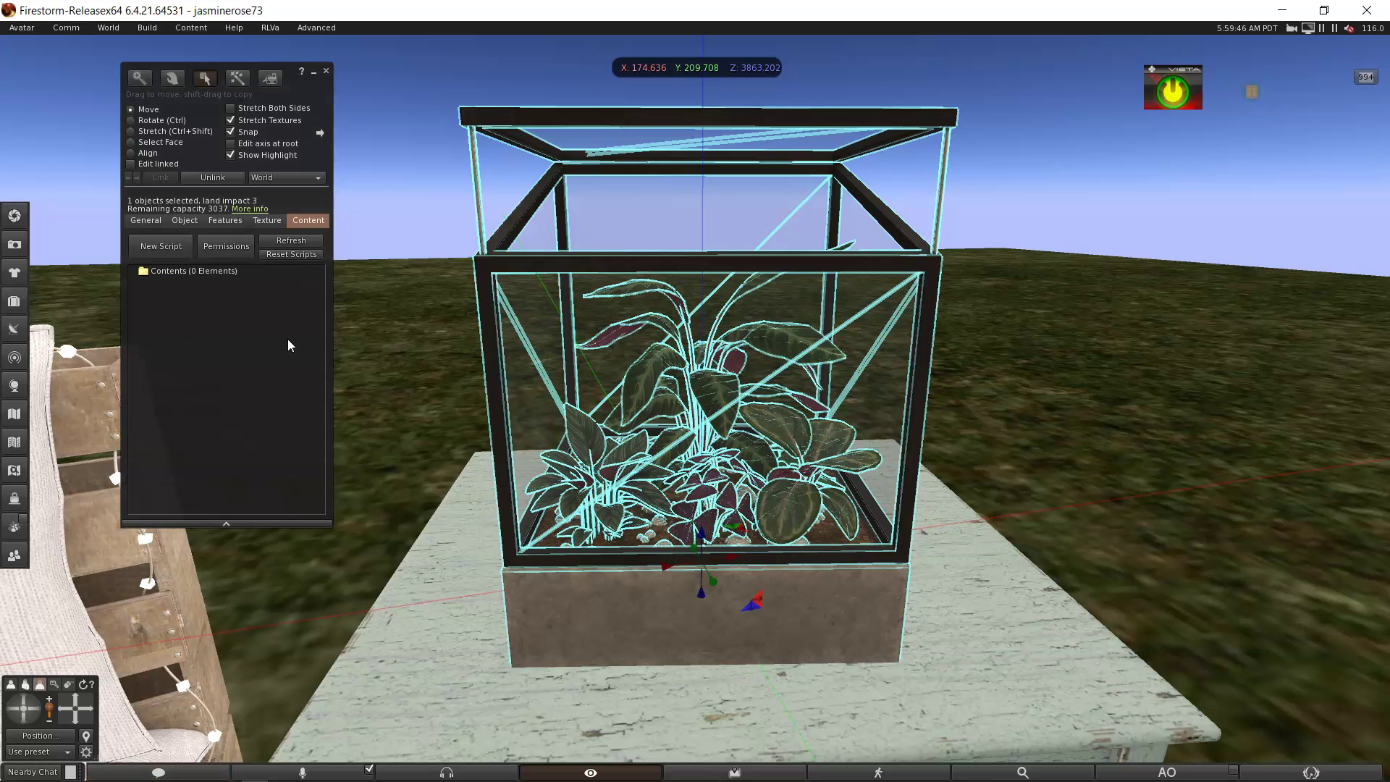
left_click(150, 221)
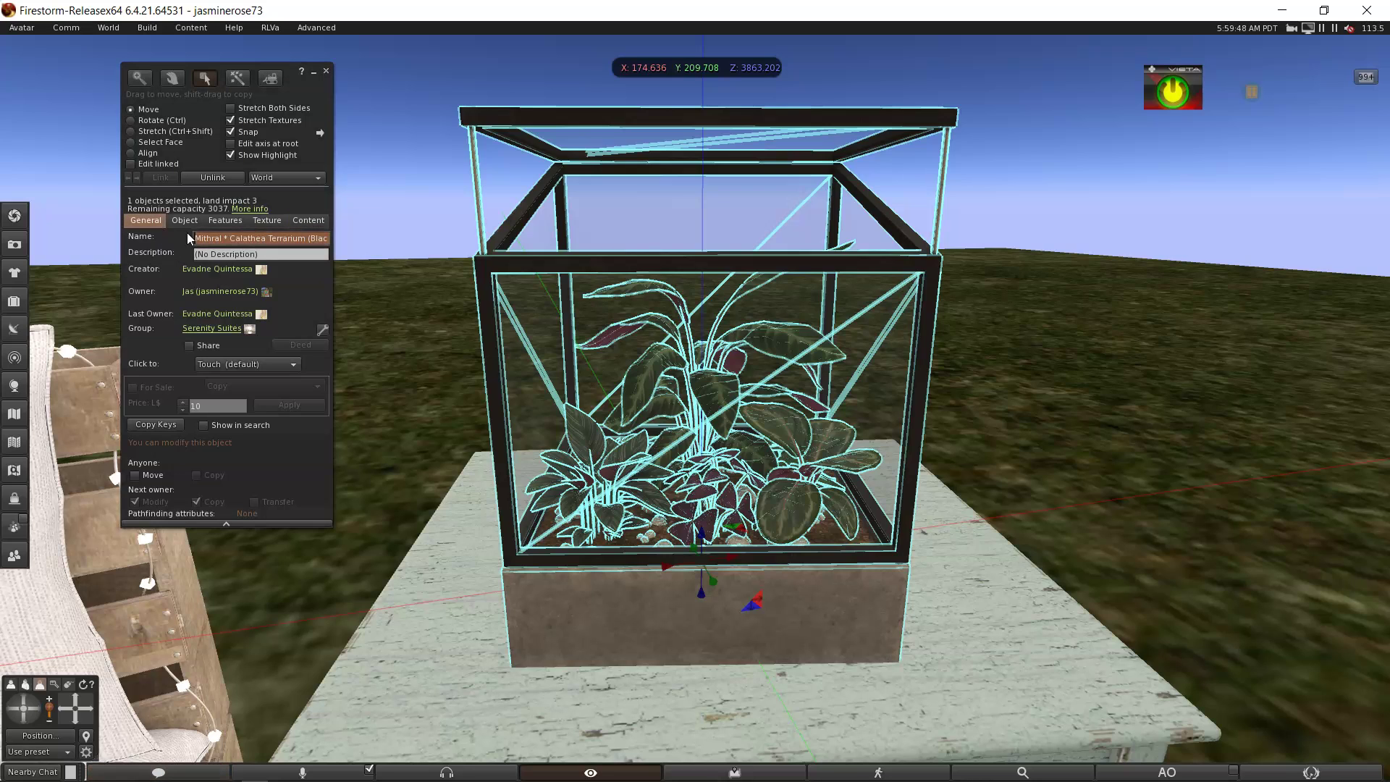
left_click(325, 71)
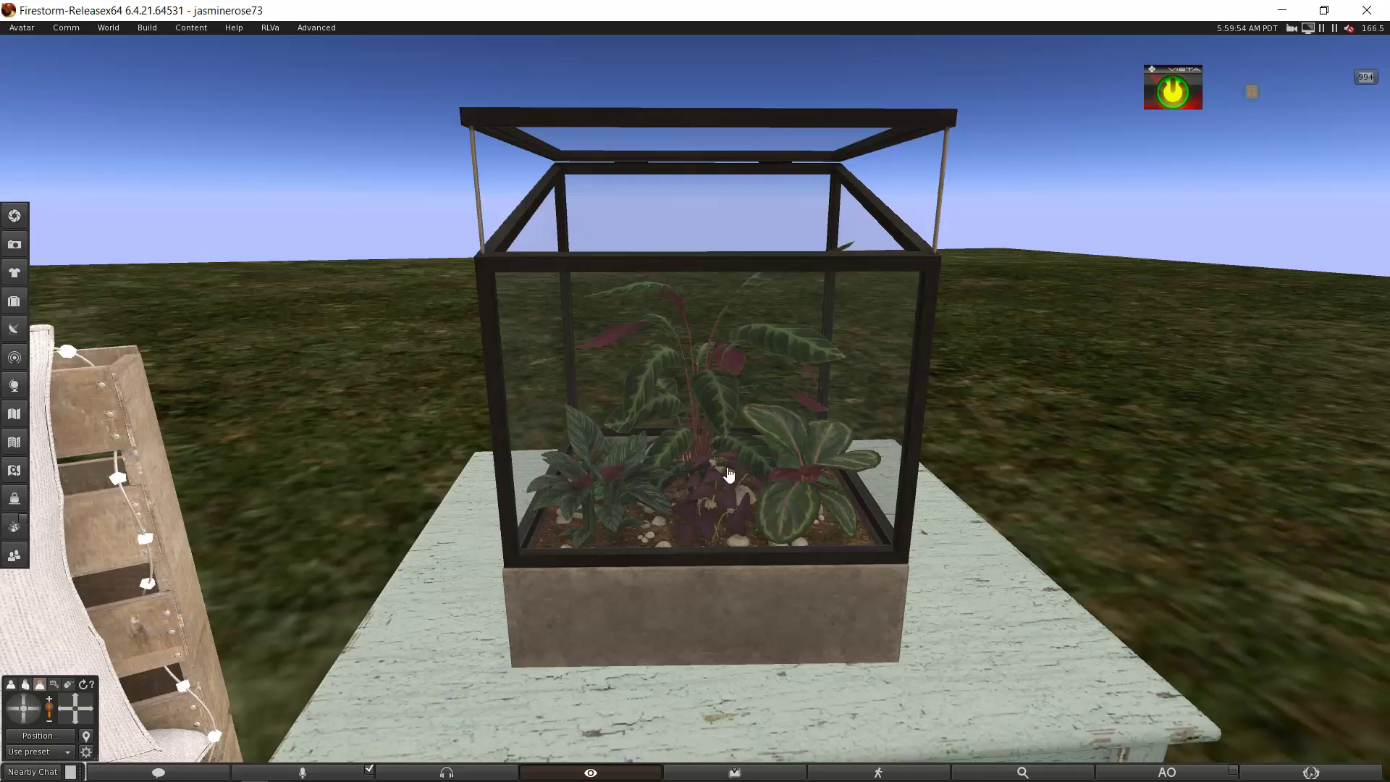
- Look over the terrarium and review its general details in the editor, closing the editor when done
left_click_drag(741, 443, 803, 463)
mouse_move(696, 397)
left_mouse_down()
mouse_move(715, 394)
mouse_move(667, 386)
mouse_move(720, 398)
mouse_move(697, 417)
left_mouse_up()
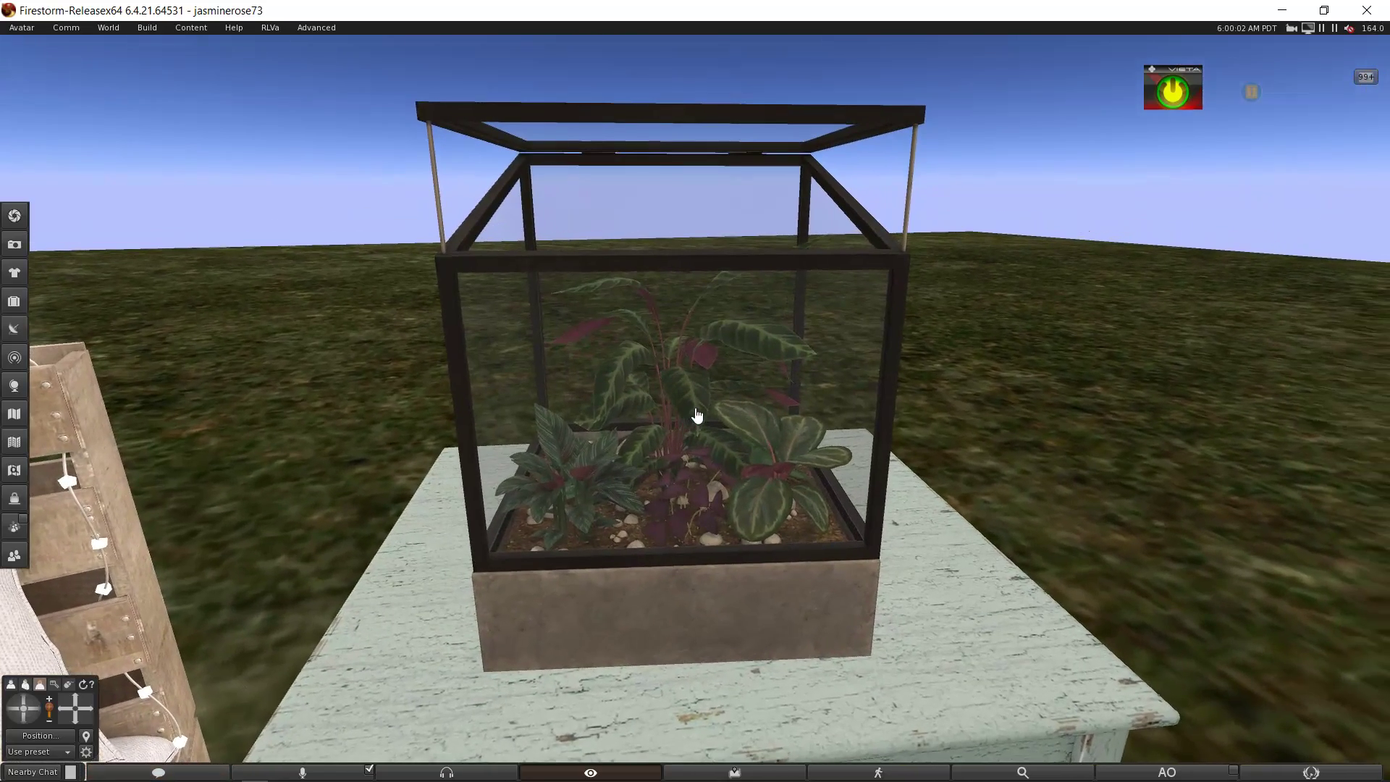
right_click(637, 406)
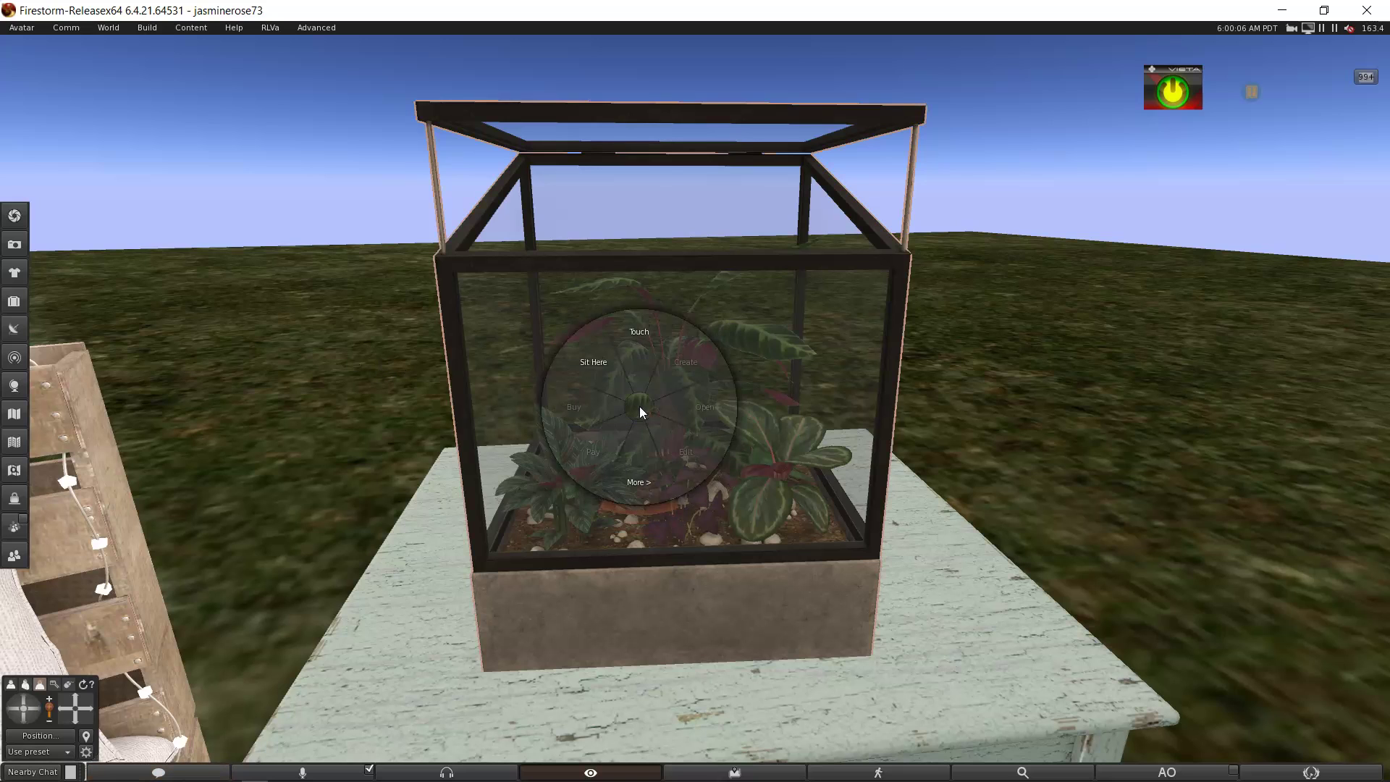
left_click(667, 439)
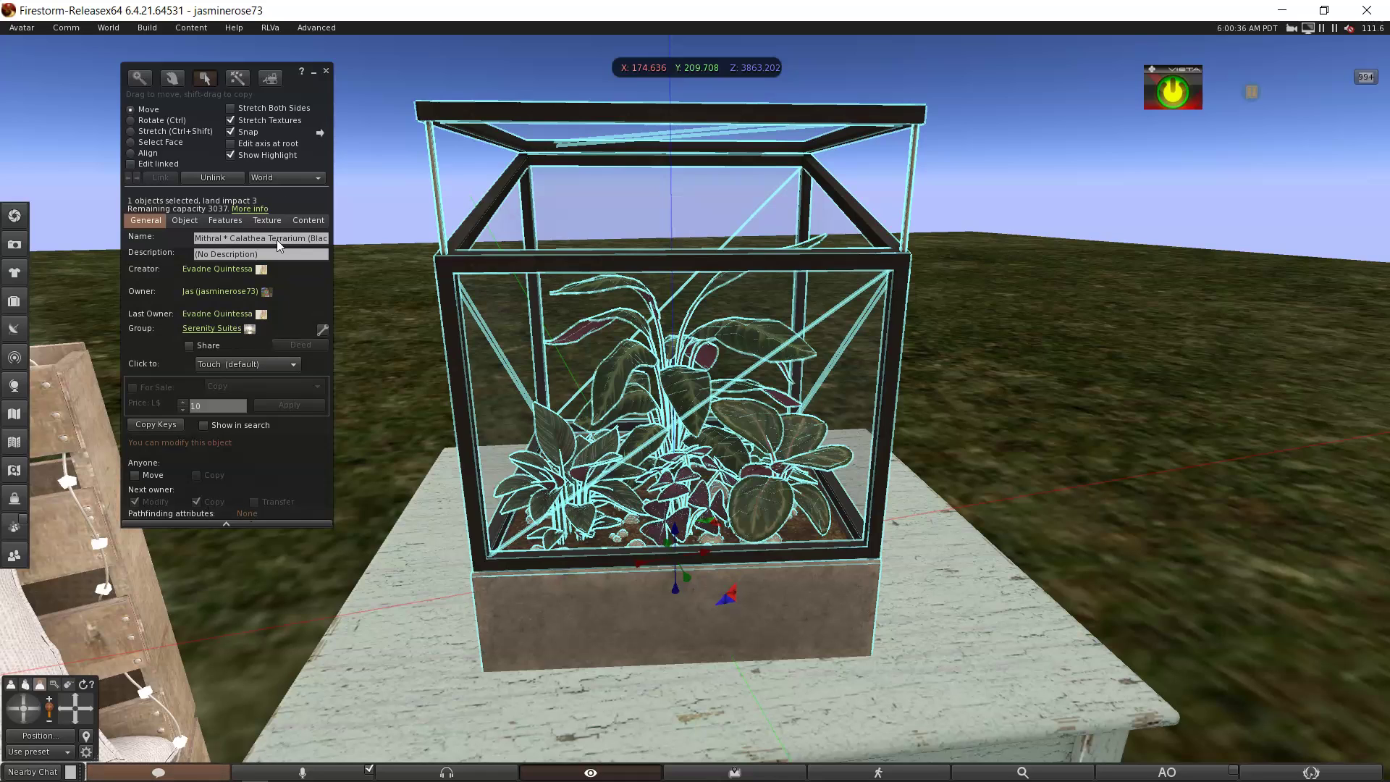
left_click(328, 71)
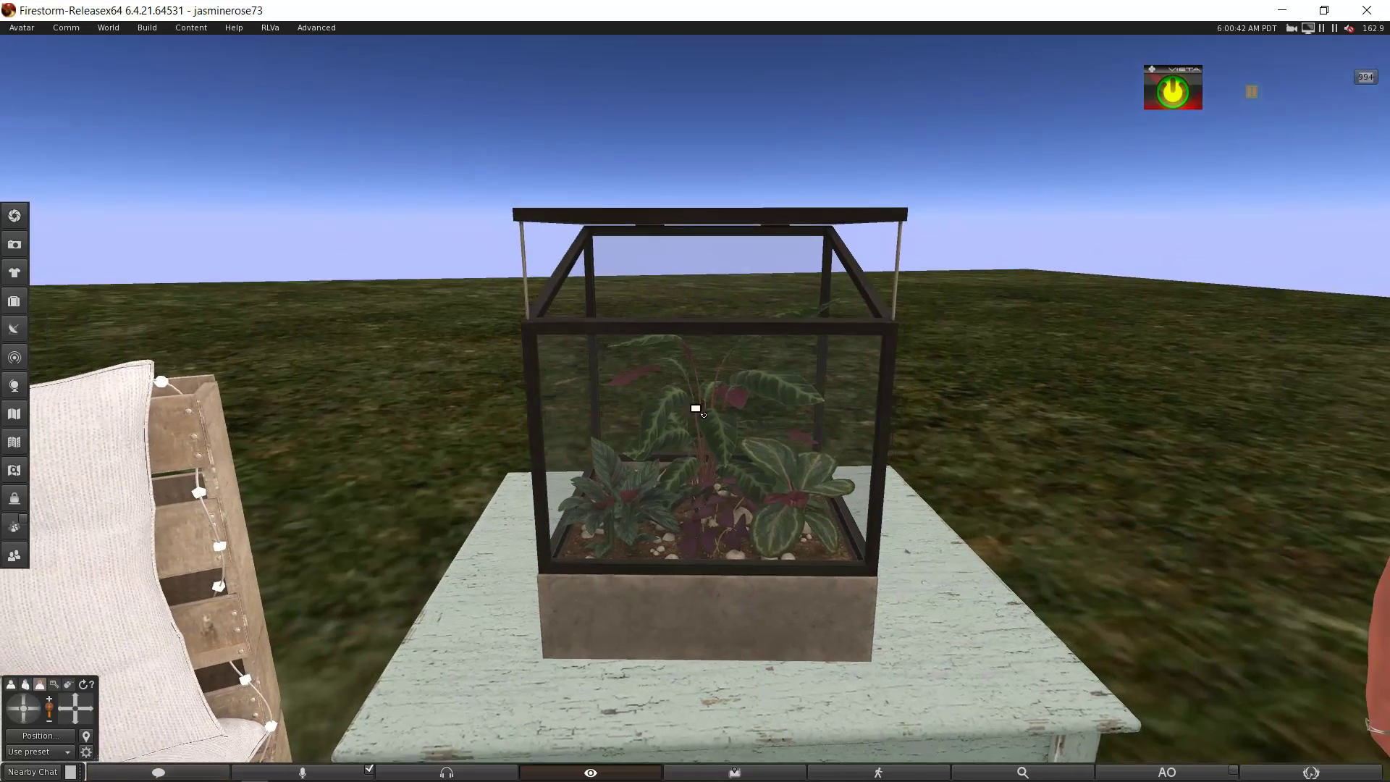
- Bring the pallet lounger into full view from the front and open it for editing
mouse_move(696, 409)
left_mouse_down()
mouse_move(711, 462)
mouse_move(694, 406)
left_mouse_up()
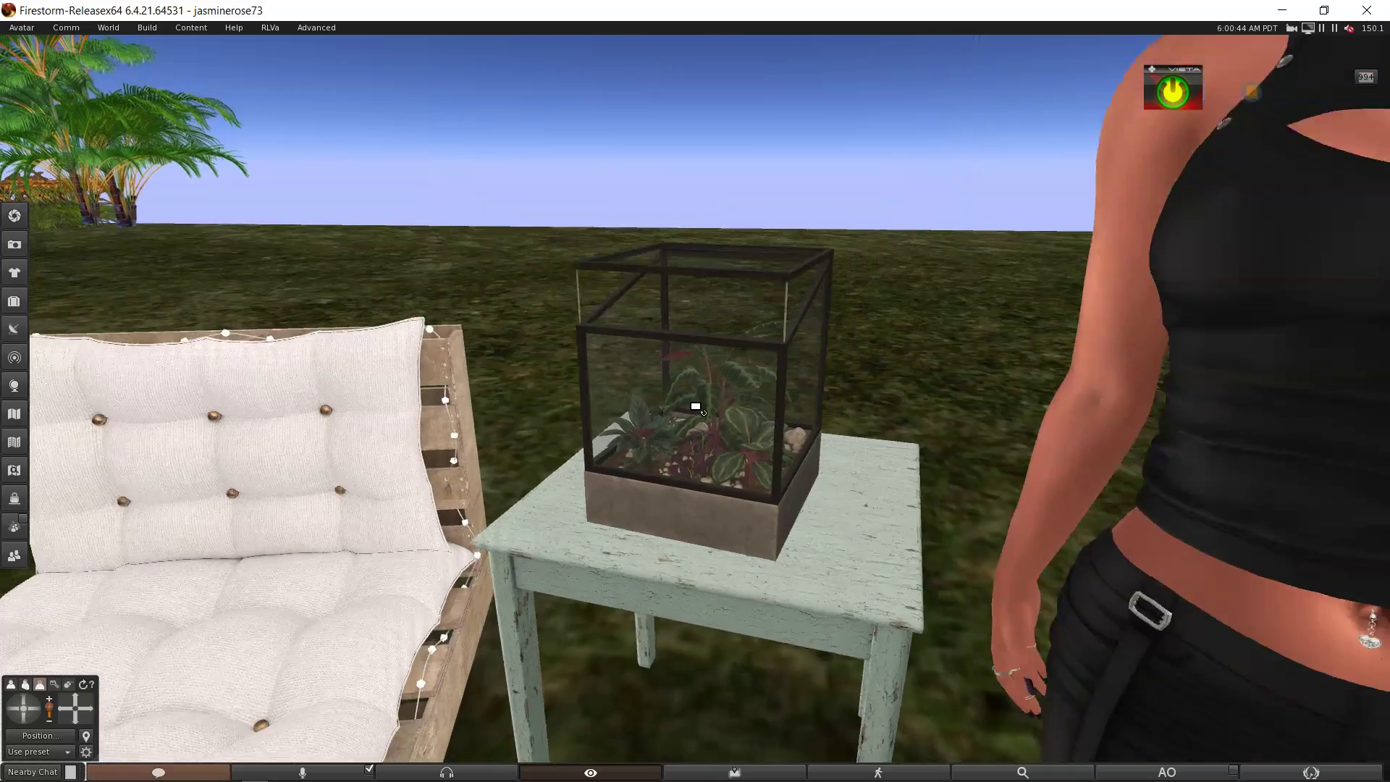
left_click_drag(406, 499, 696, 409)
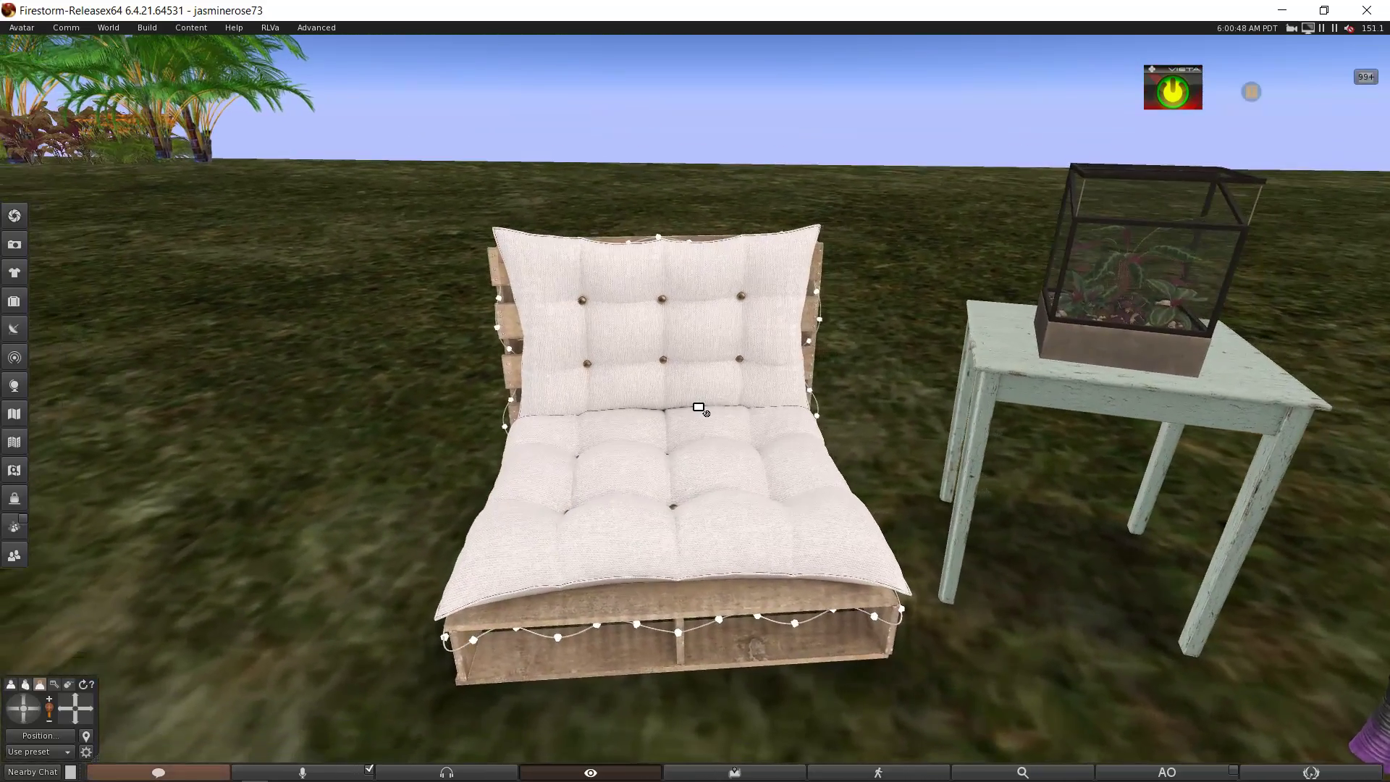
scroll(701, 406, "down", 3)
scroll(711, 406, "up", 4)
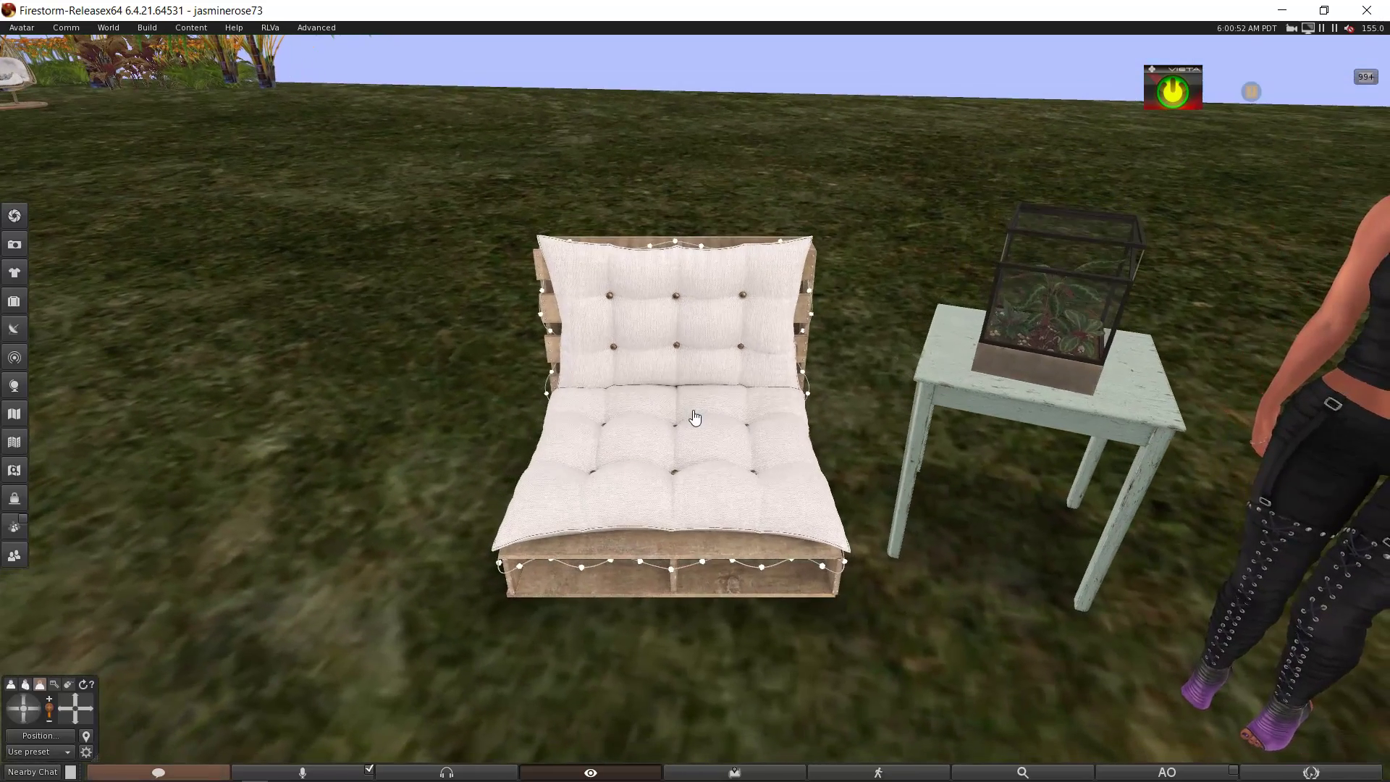
scroll(695, 418, "down", 3)
right_click(697, 451)
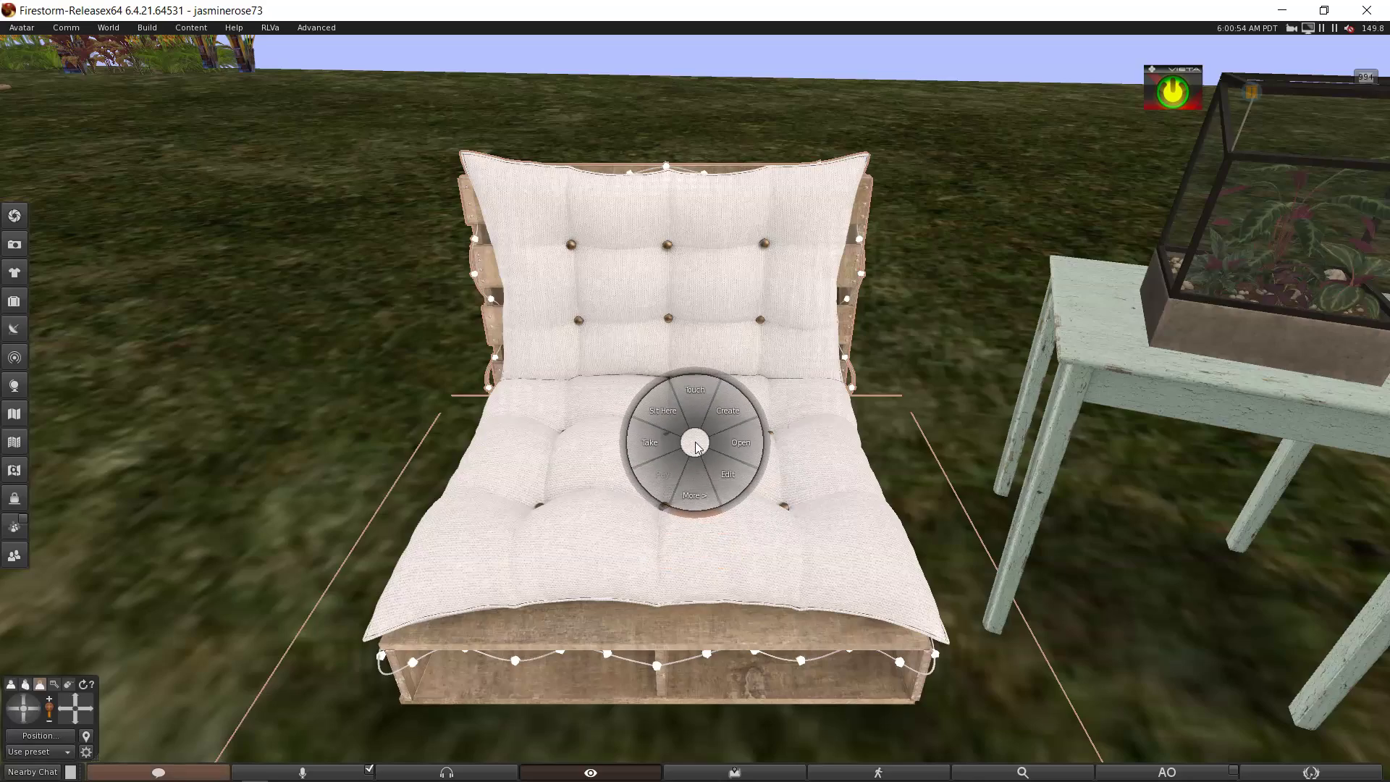
left_click(735, 478)
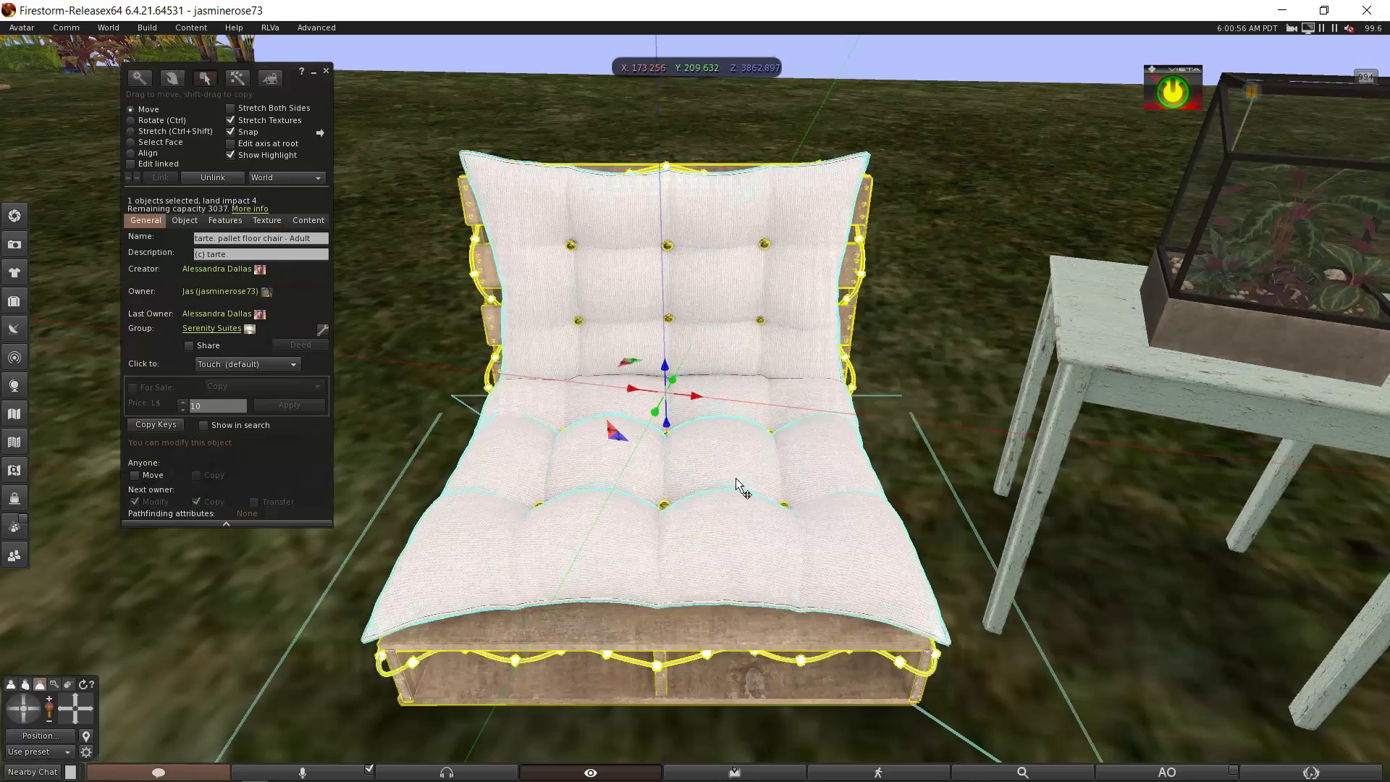
- Look over the lounger from an angle and examine the items in its contents
scroll(739, 482, "down", 2)
left_click_drag(739, 482, 699, 431)
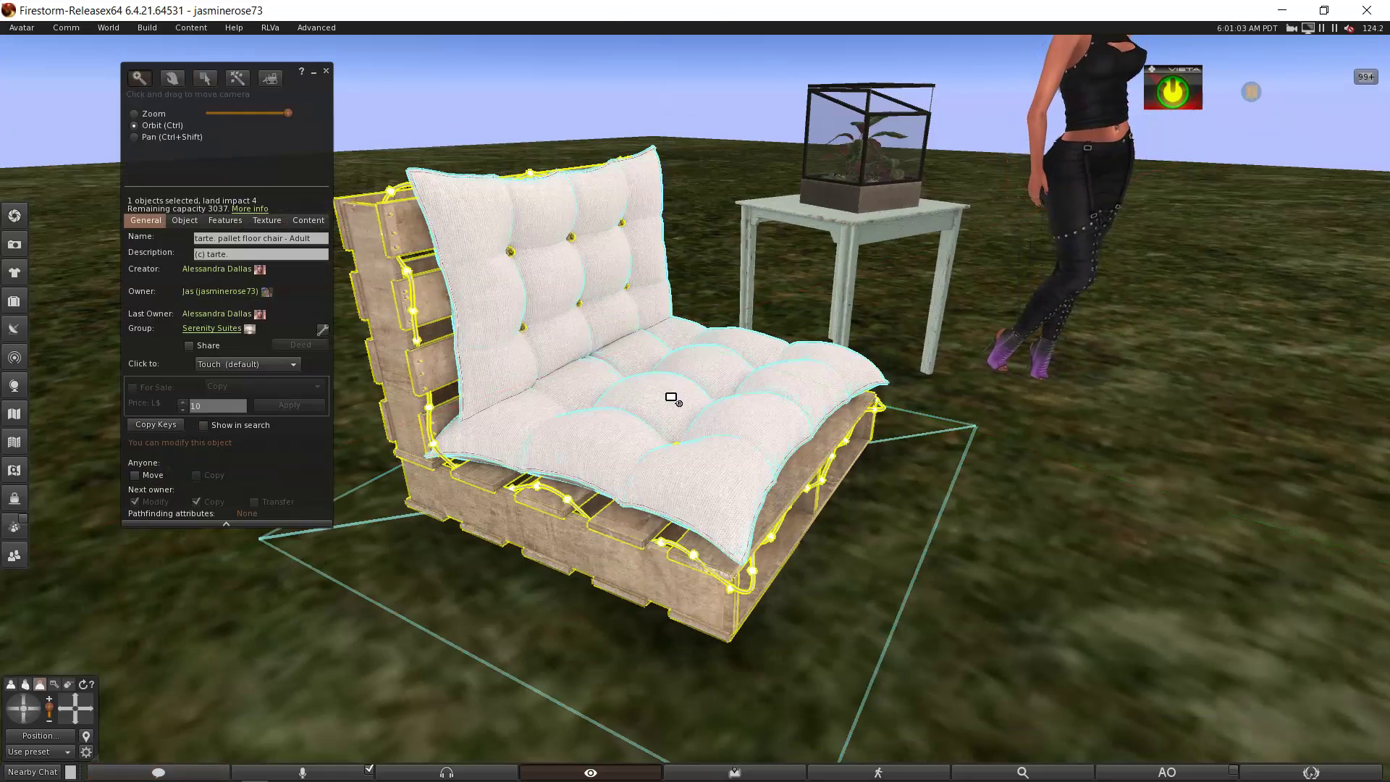
left_click_drag(673, 398, 732, 414)
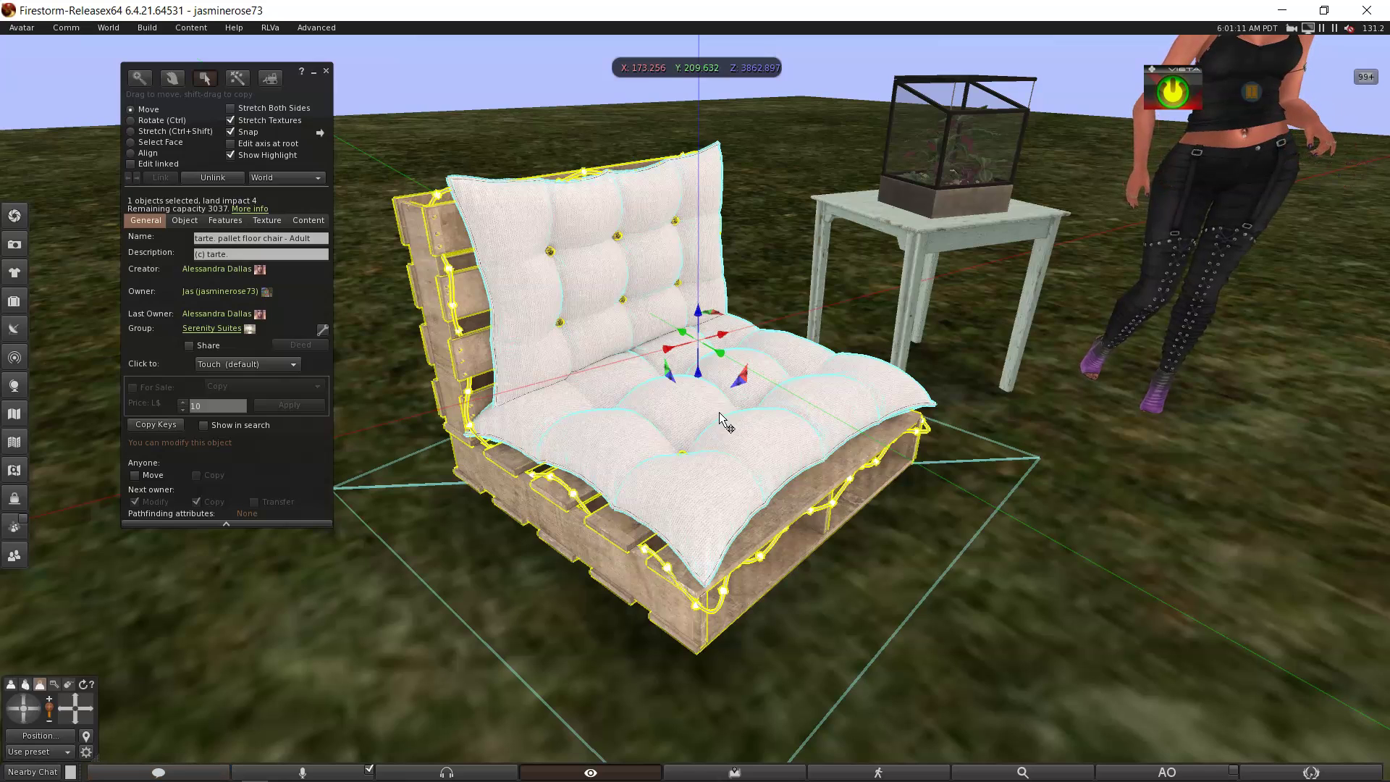
left_click_drag(667, 397, 731, 441)
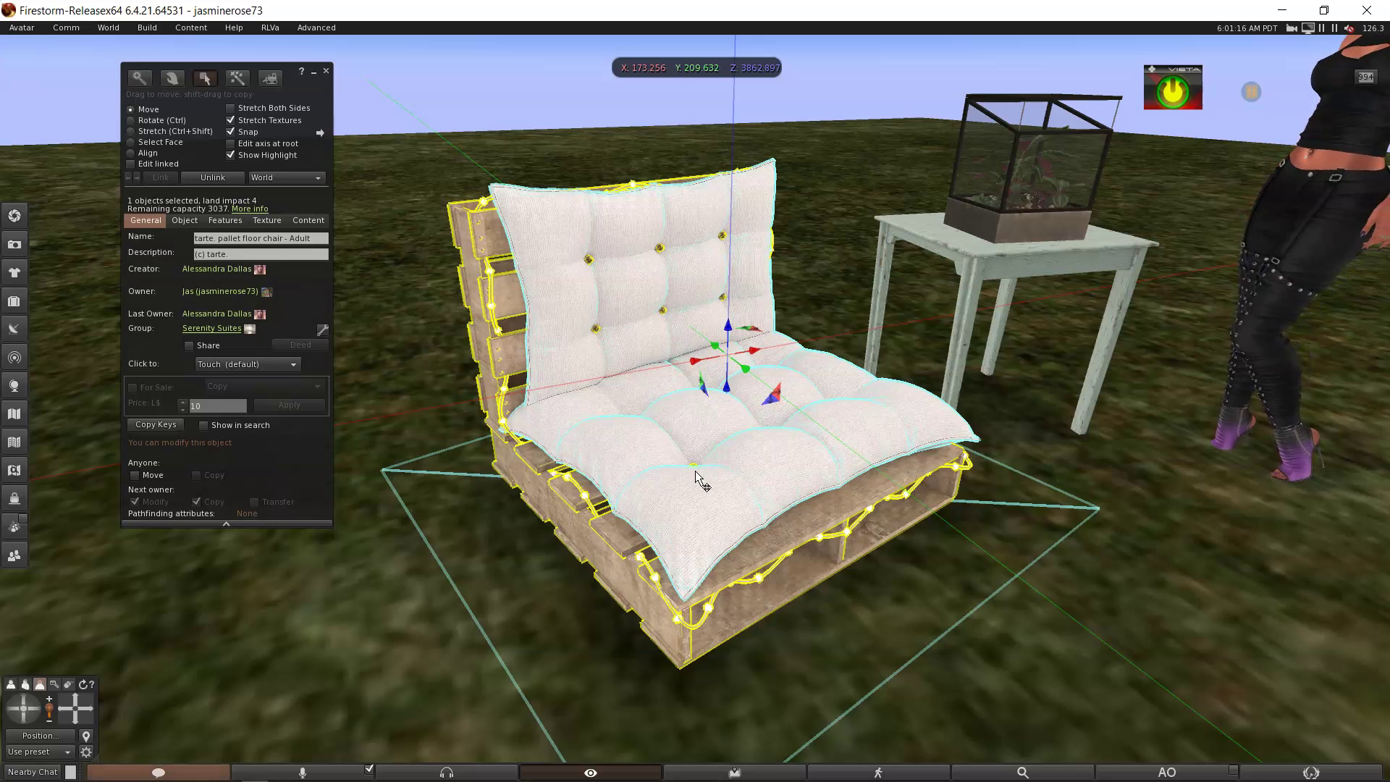
left_click(307, 221)
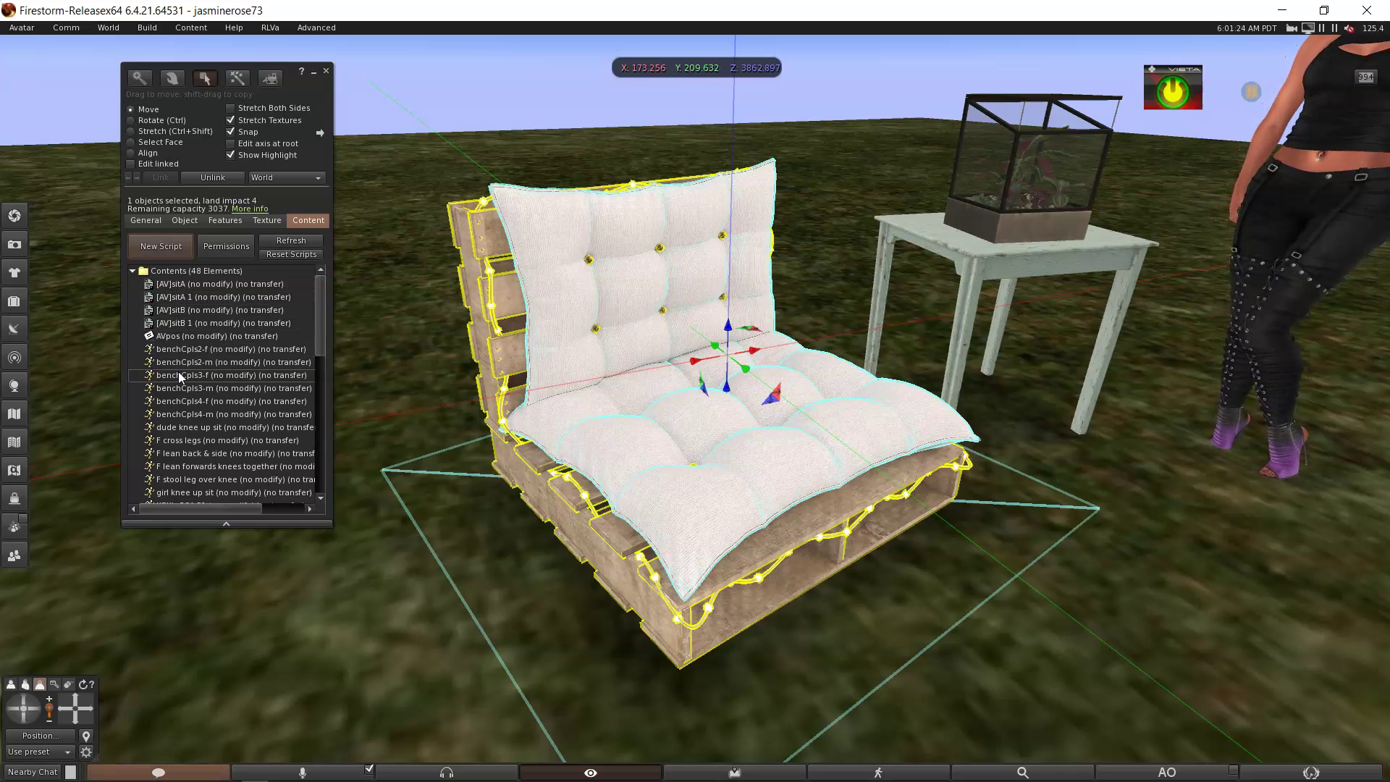
mouse_move(319, 326)
left_mouse_down()
mouse_move(319, 422)
mouse_move(315, 301)
left_mouse_up()
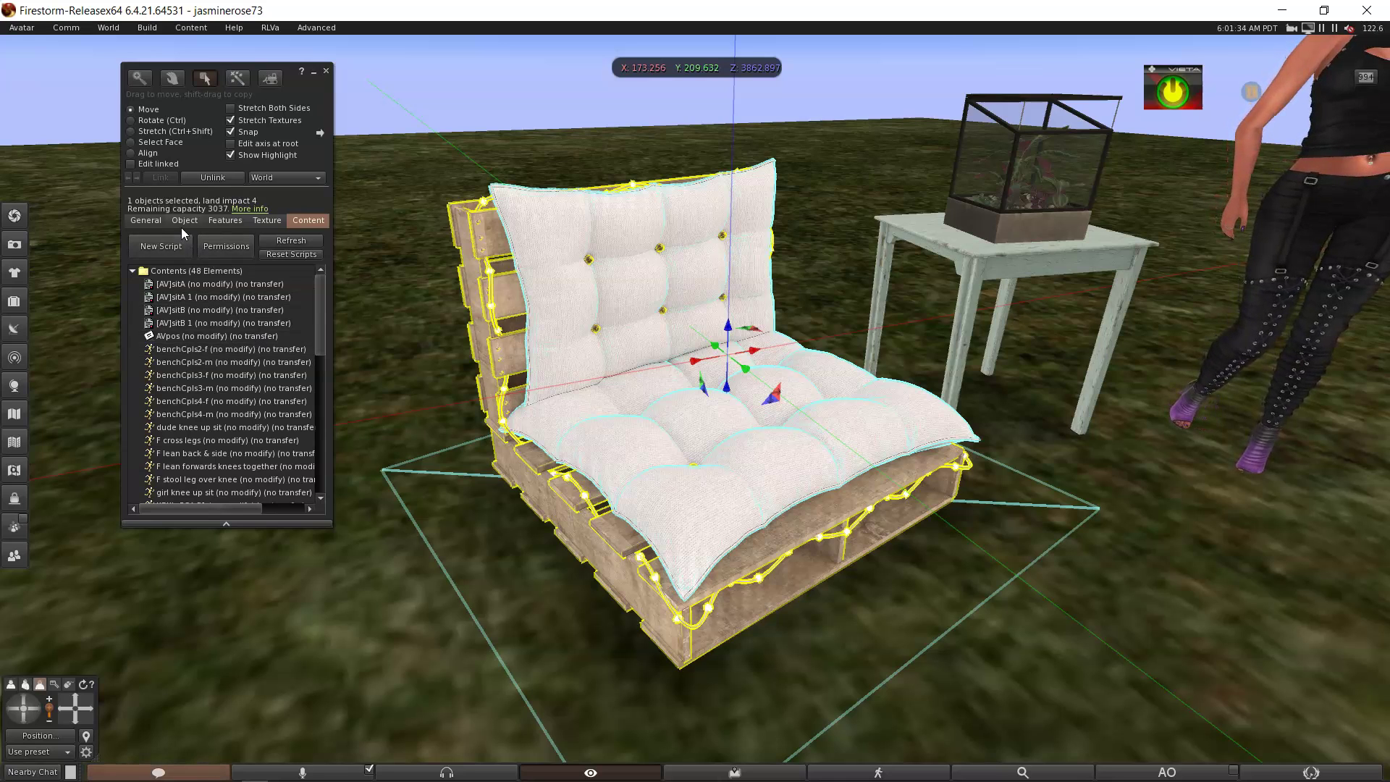
- Enable editing of linked parts and select the lounger's back cushion to inspect the script it contains
left_click(131, 163)
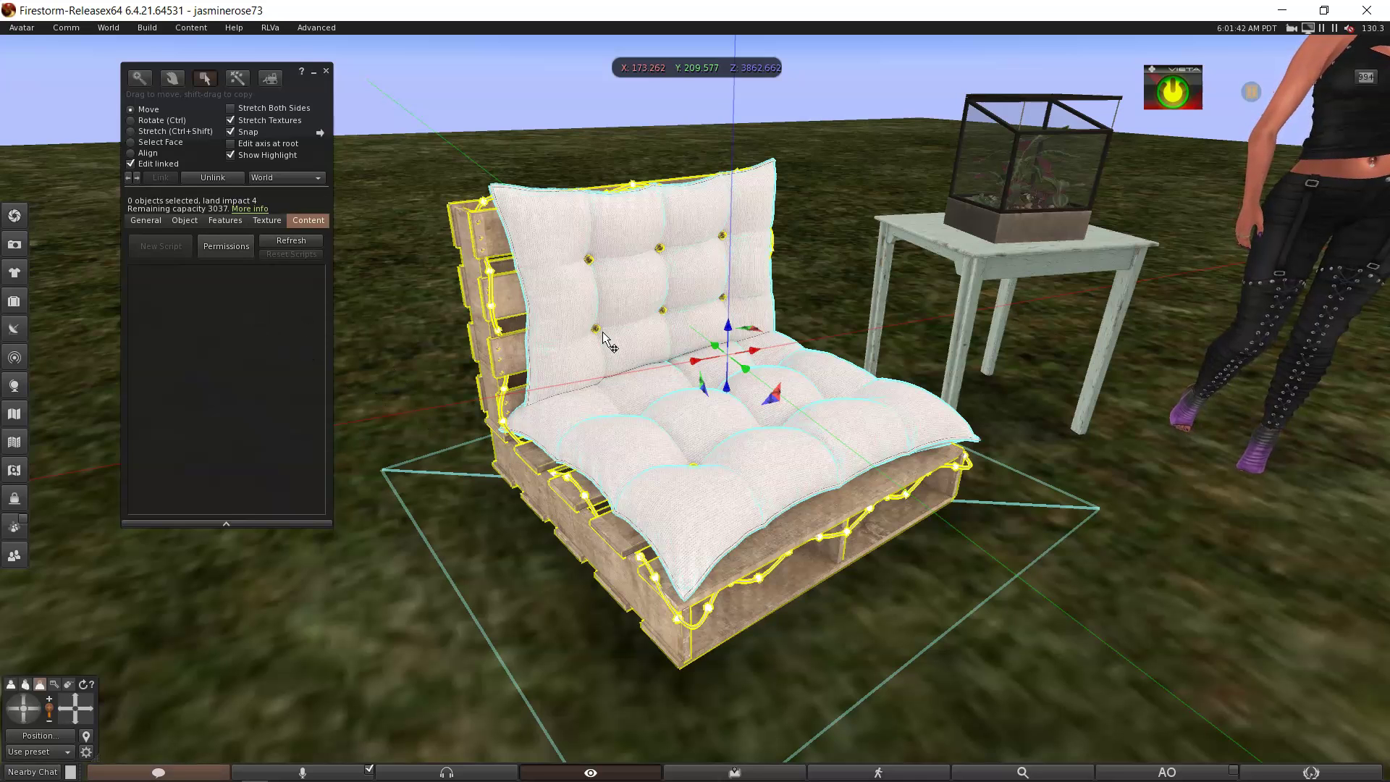
left_click(628, 273)
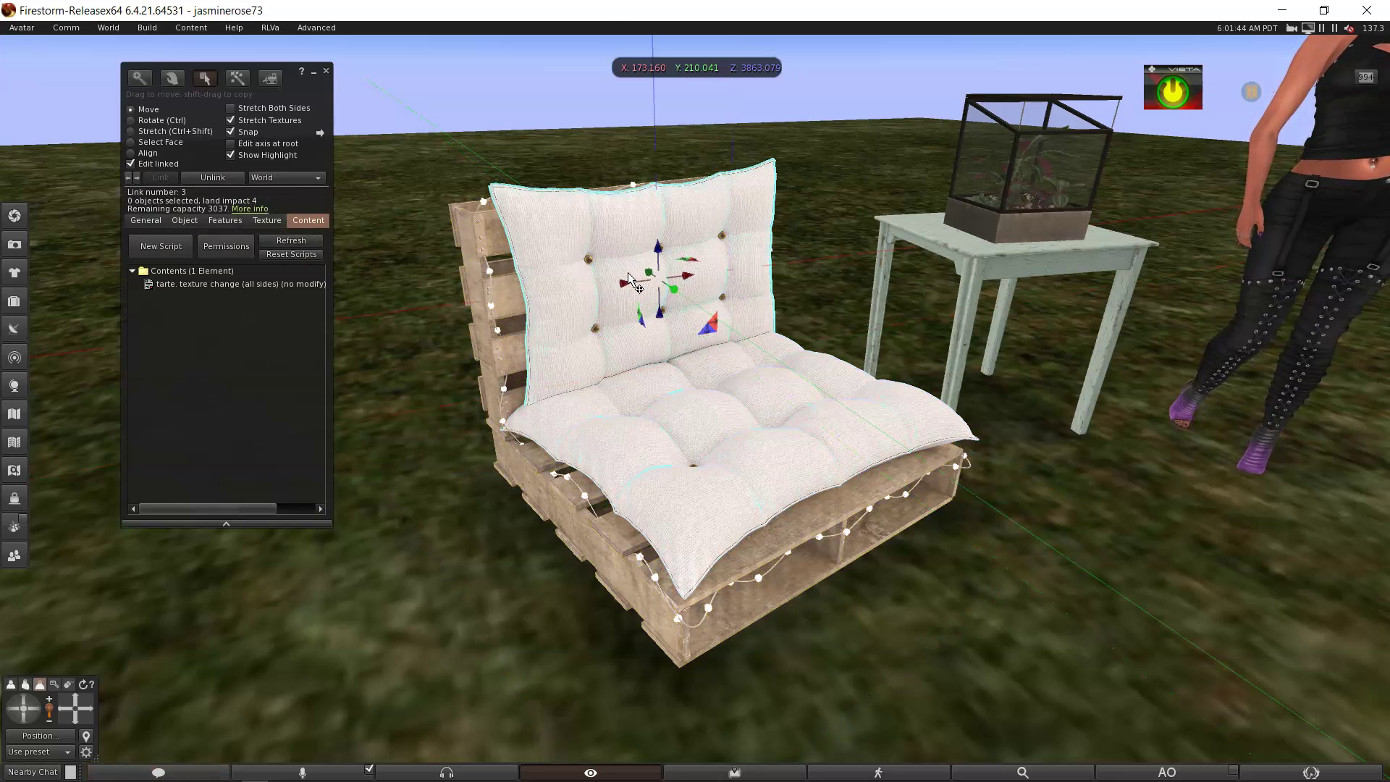
scroll(628, 273, "up", 3)
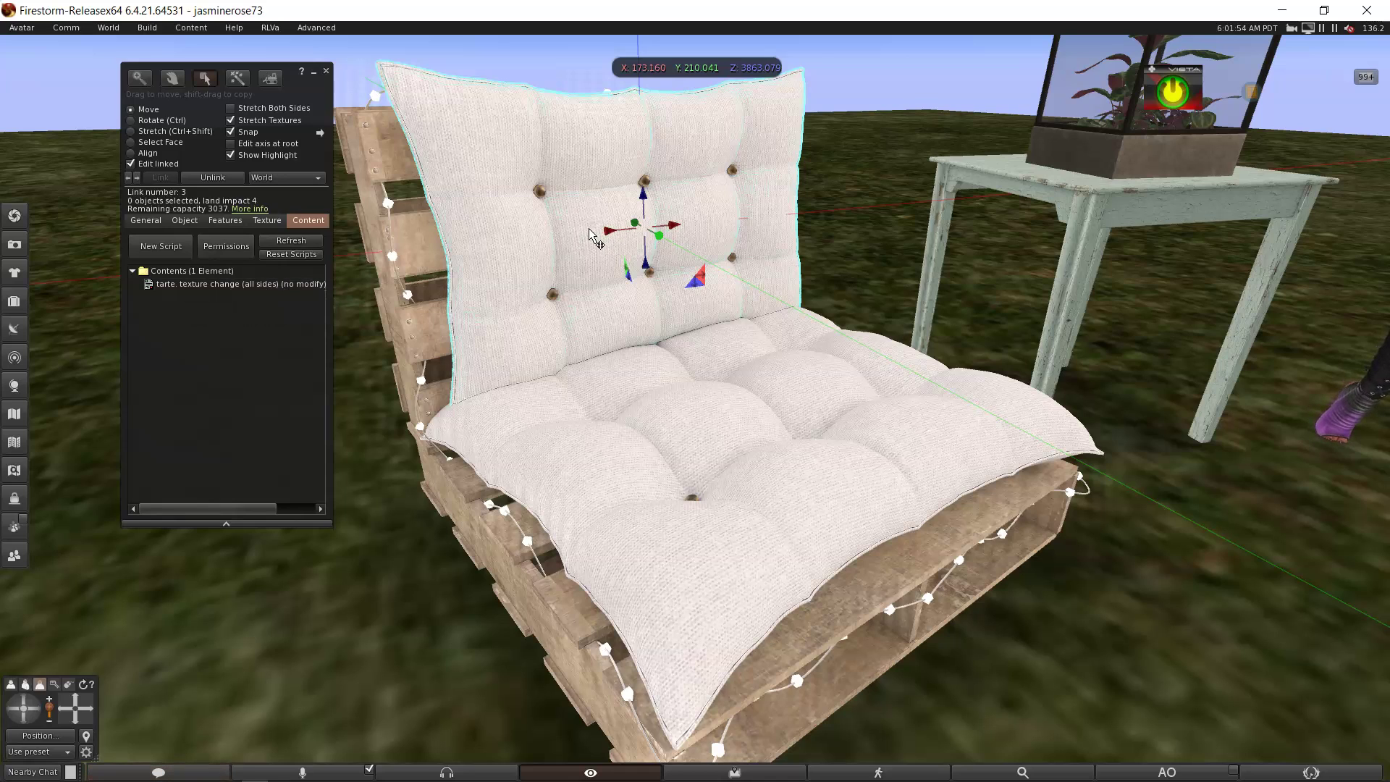
- Delete the tarte. texture change script from the lounger's back cushion and from its seat cushion
right_click(247, 286)
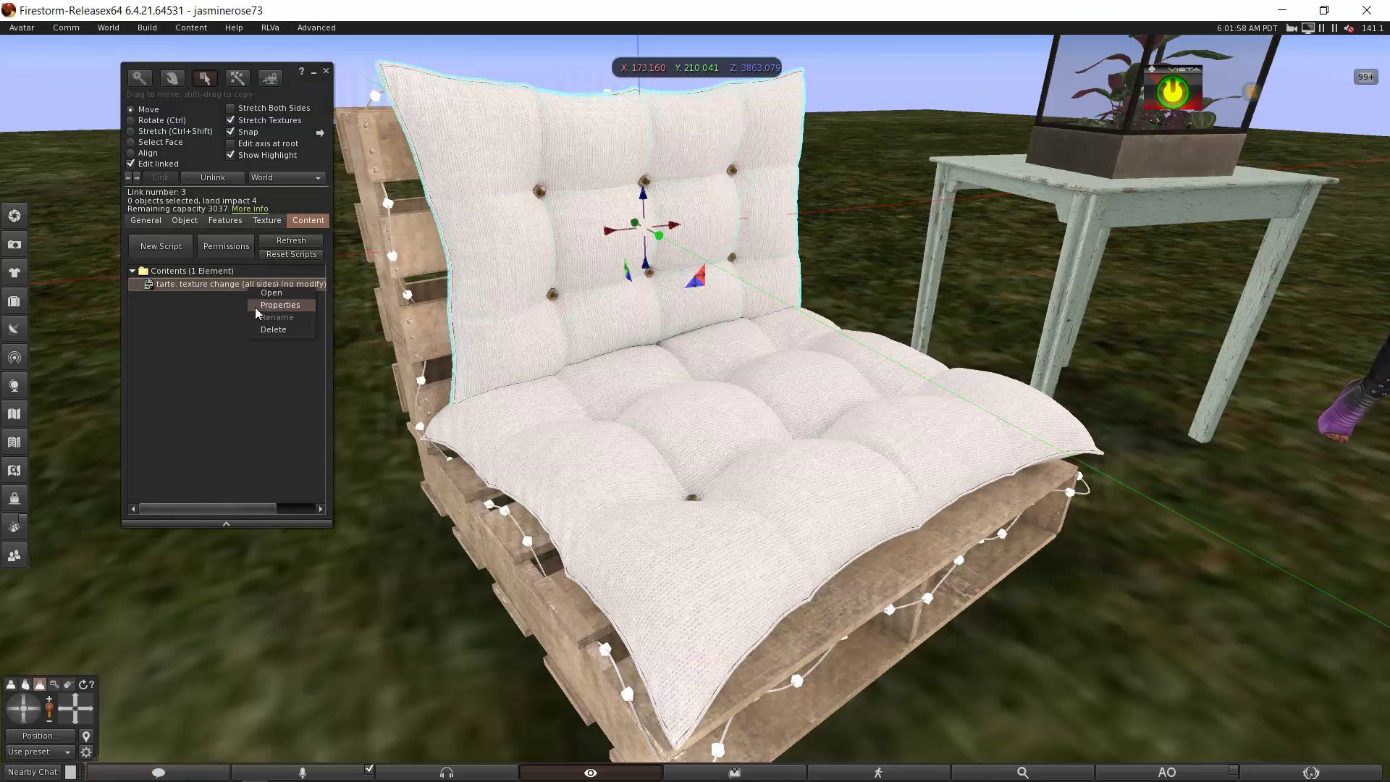
left_click(260, 330)
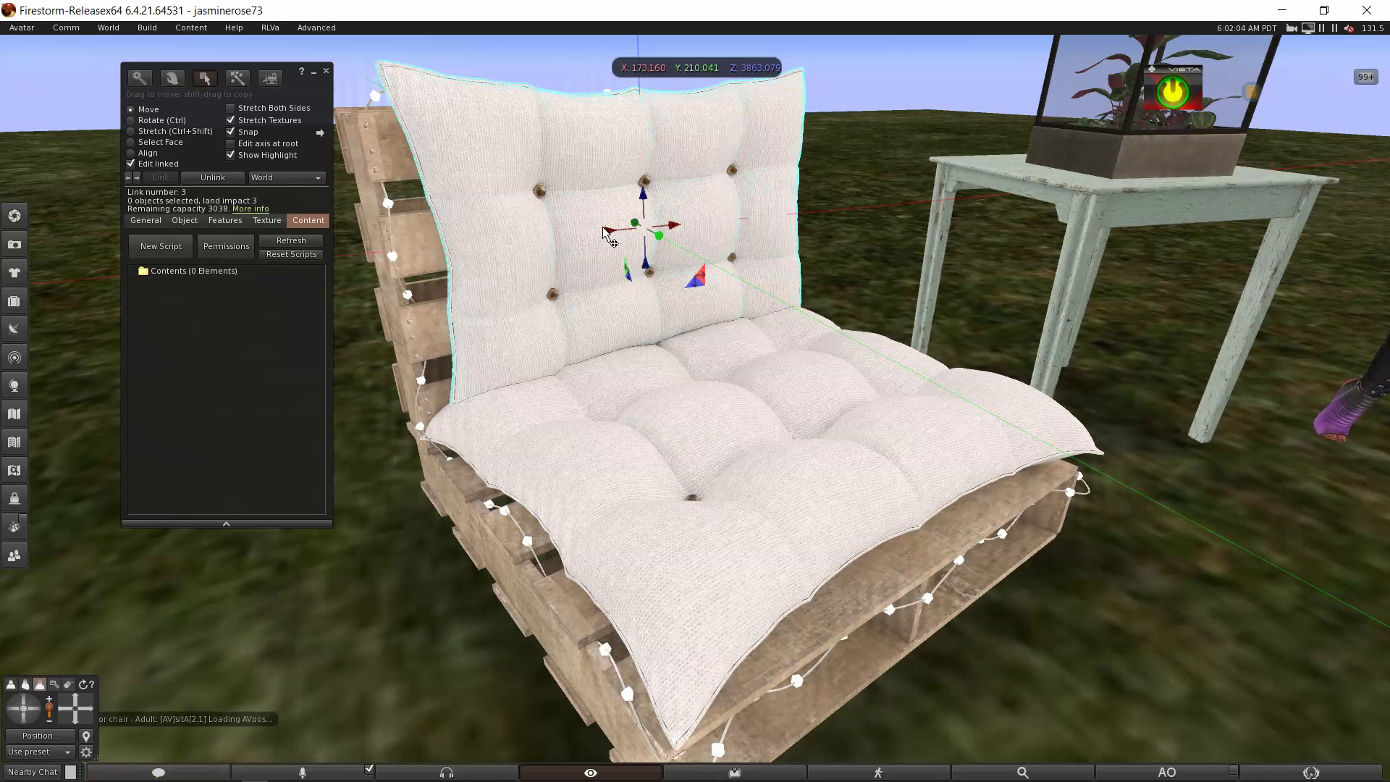
left_click(701, 426)
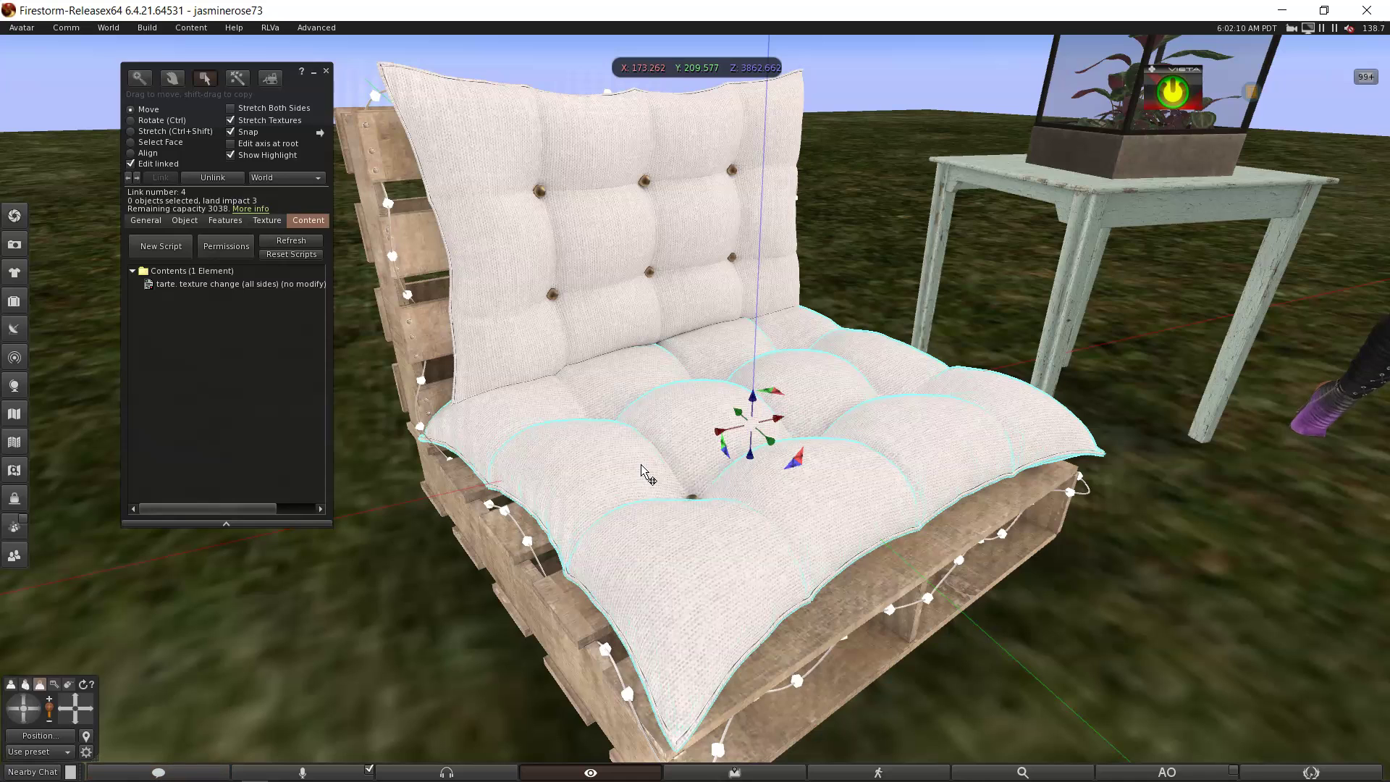
right_click(242, 285)
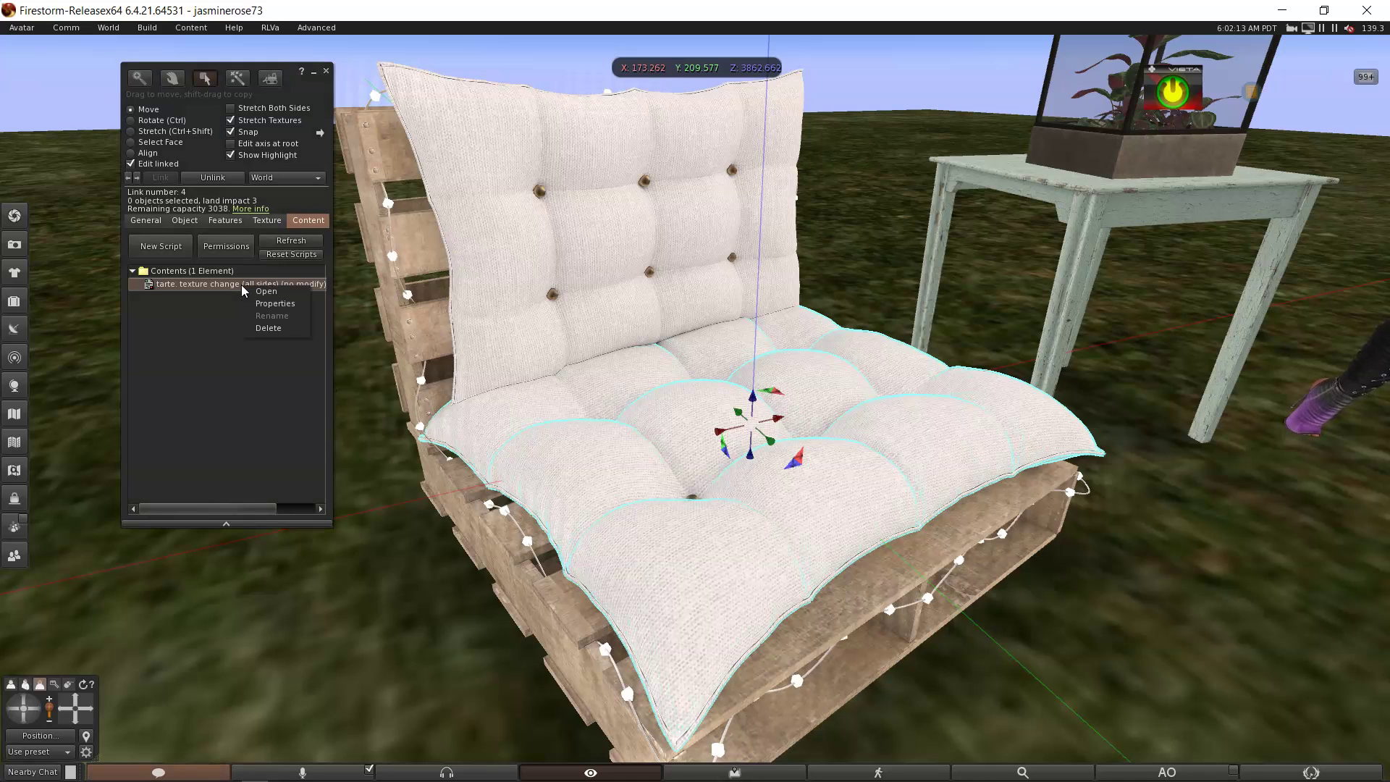
left_click(254, 329)
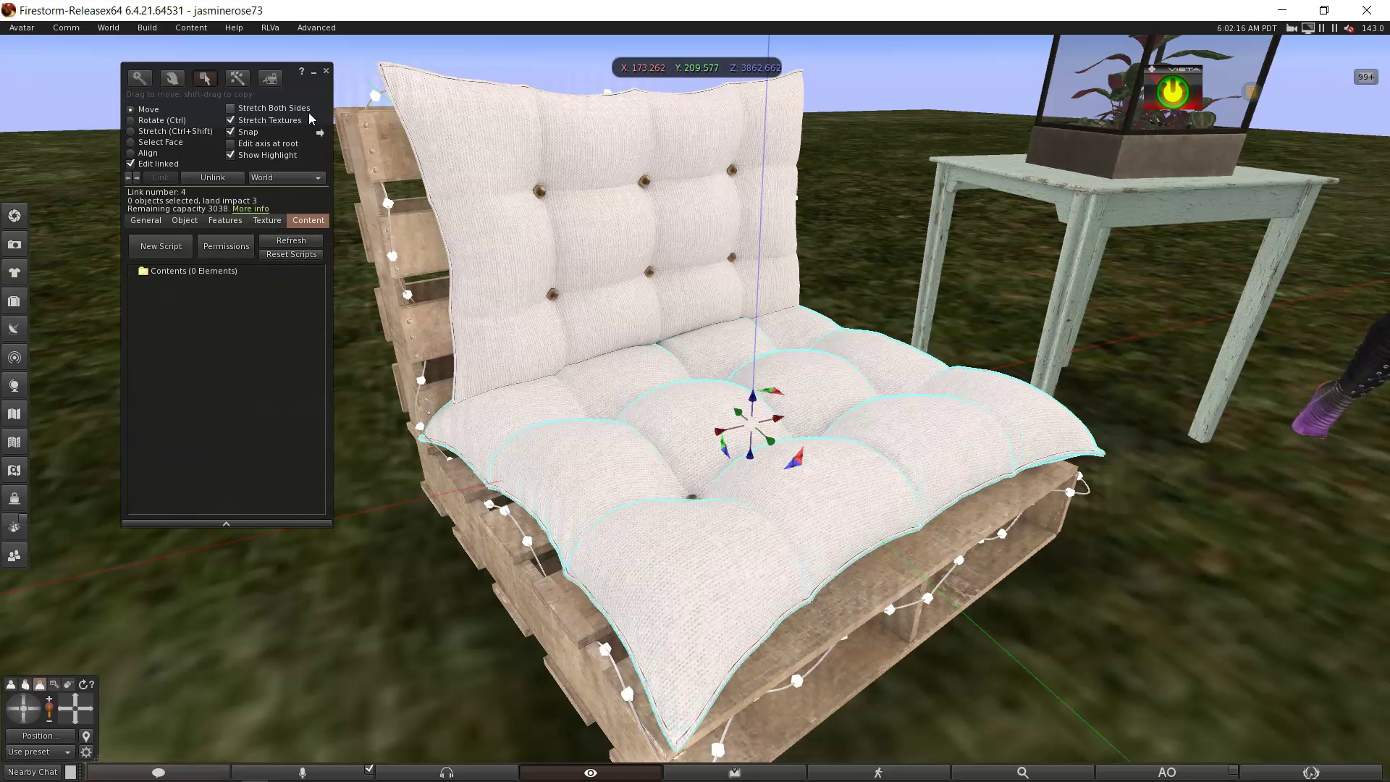
- Turn off editing of linked parts and check the whole lounger's contents, closing the editor when done
left_click(131, 164)
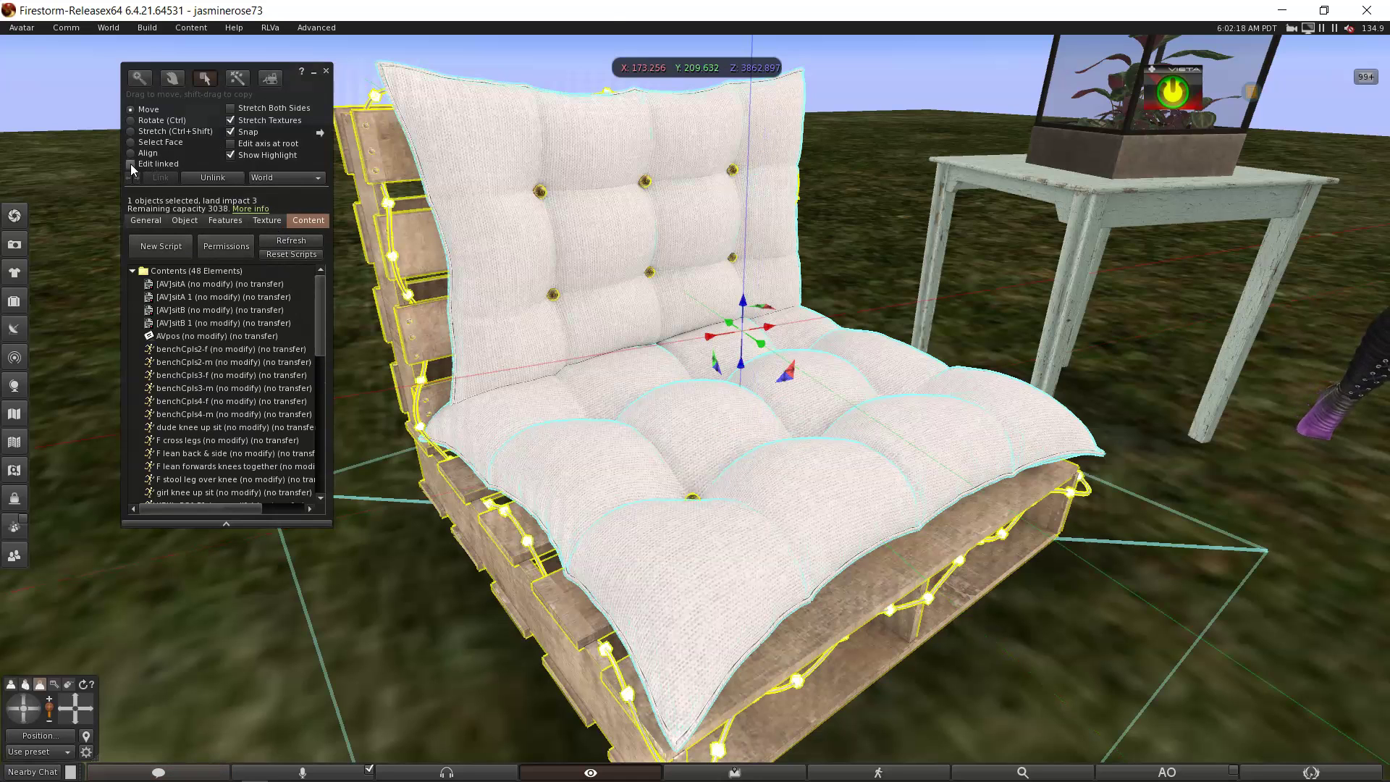
scroll(697, 432, "down", 2)
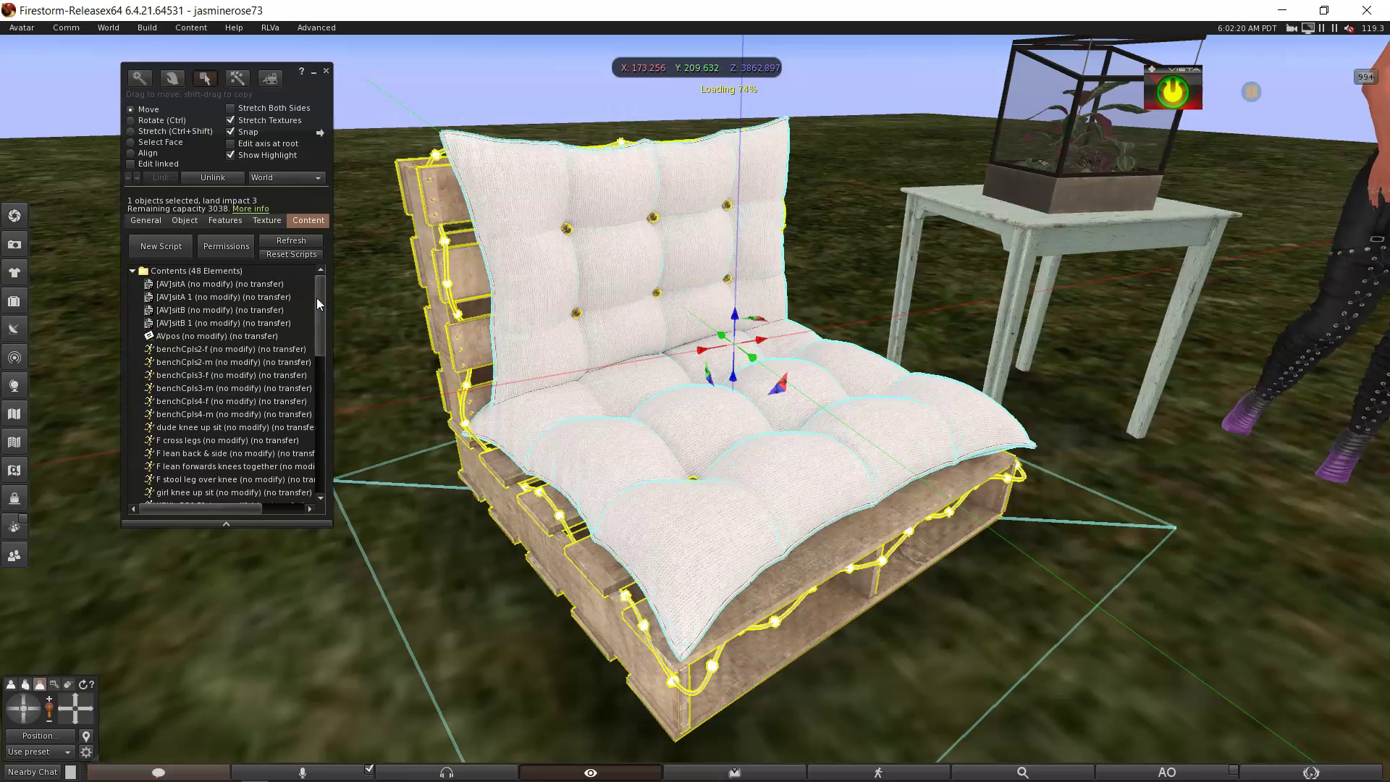
left_click_drag(317, 300, 320, 312)
scroll(322, 311, "up", 1)
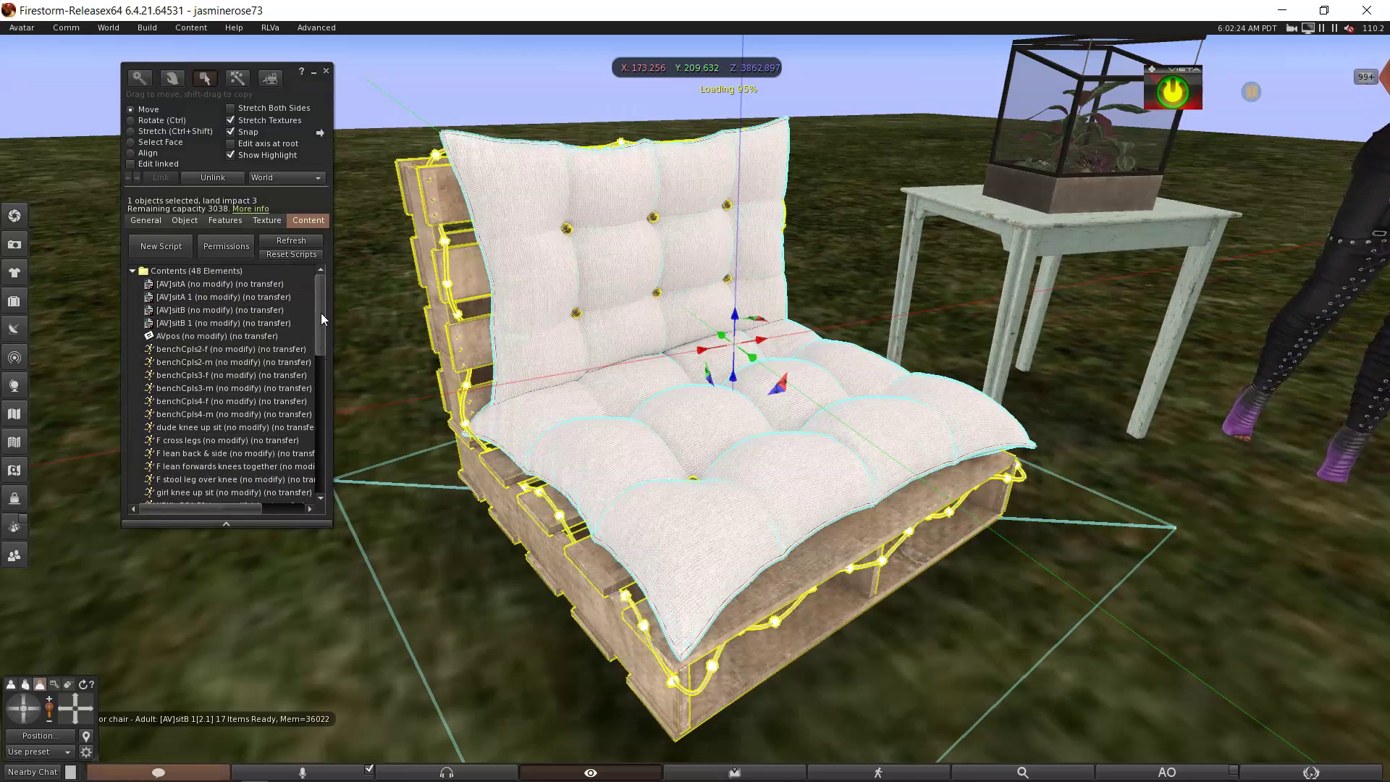
mouse_move(320, 314)
left_mouse_down()
mouse_move(315, 454)
mouse_move(319, 299)
left_mouse_up()
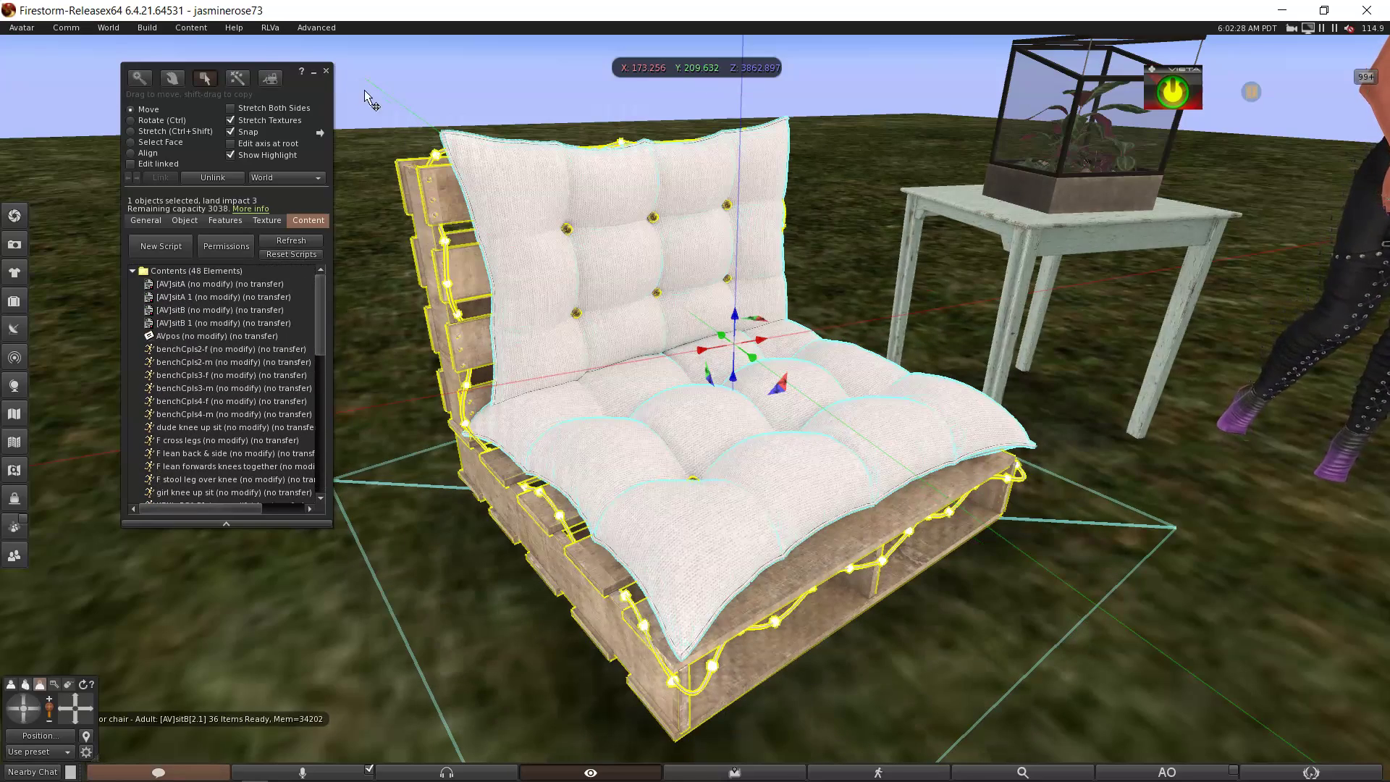
left_click(327, 71)
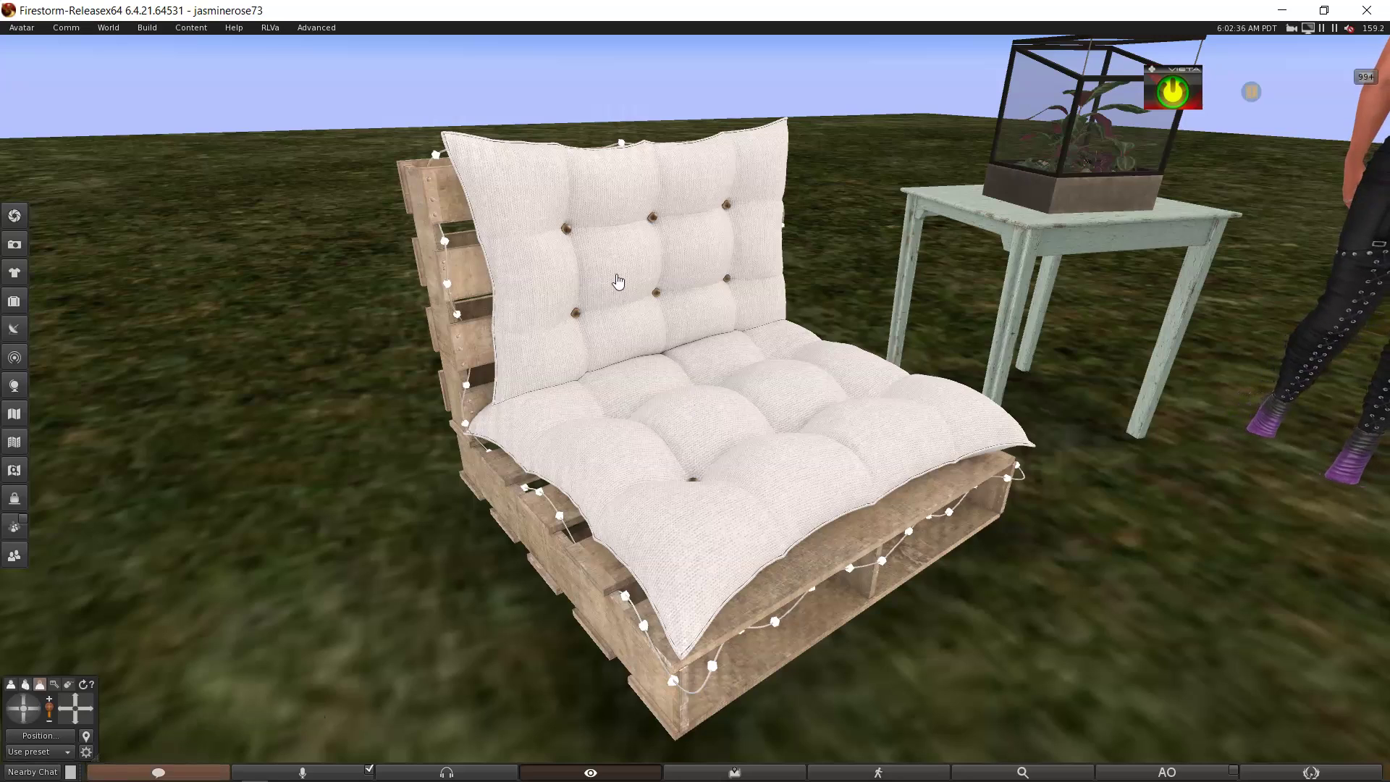
- Look over the pallet lounger and the terrarium table together from a wider view
scroll(689, 418, "down", 2)
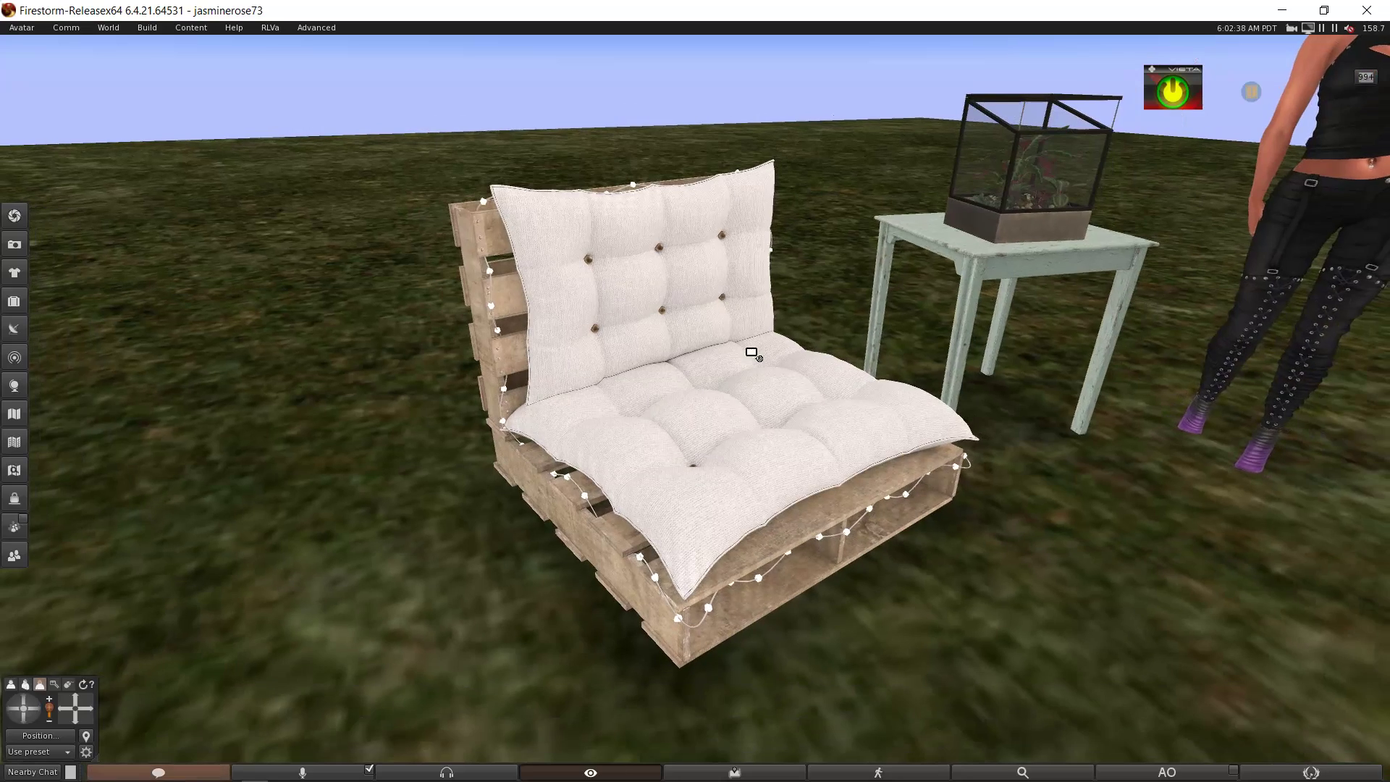
scroll(696, 407, "down", 4)
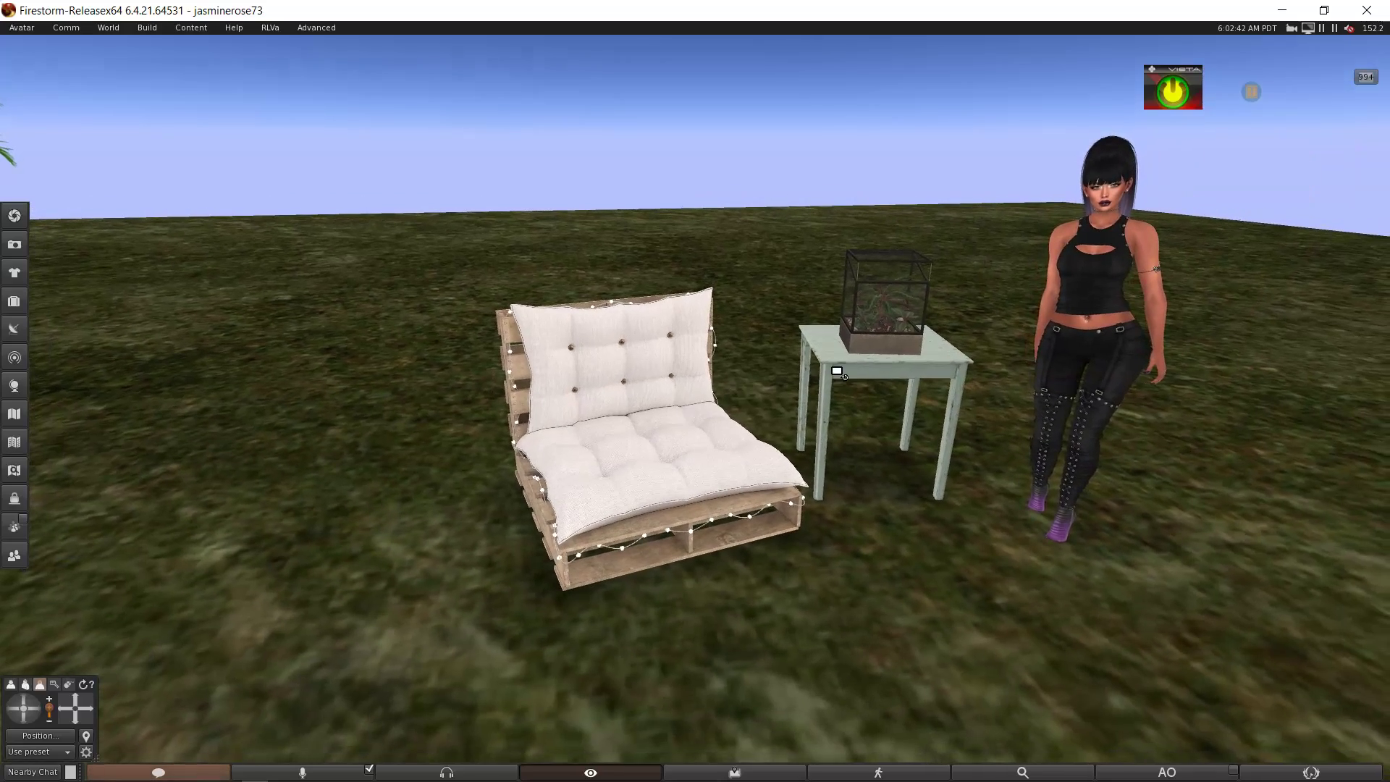
left_click_drag(837, 370, 731, 408)
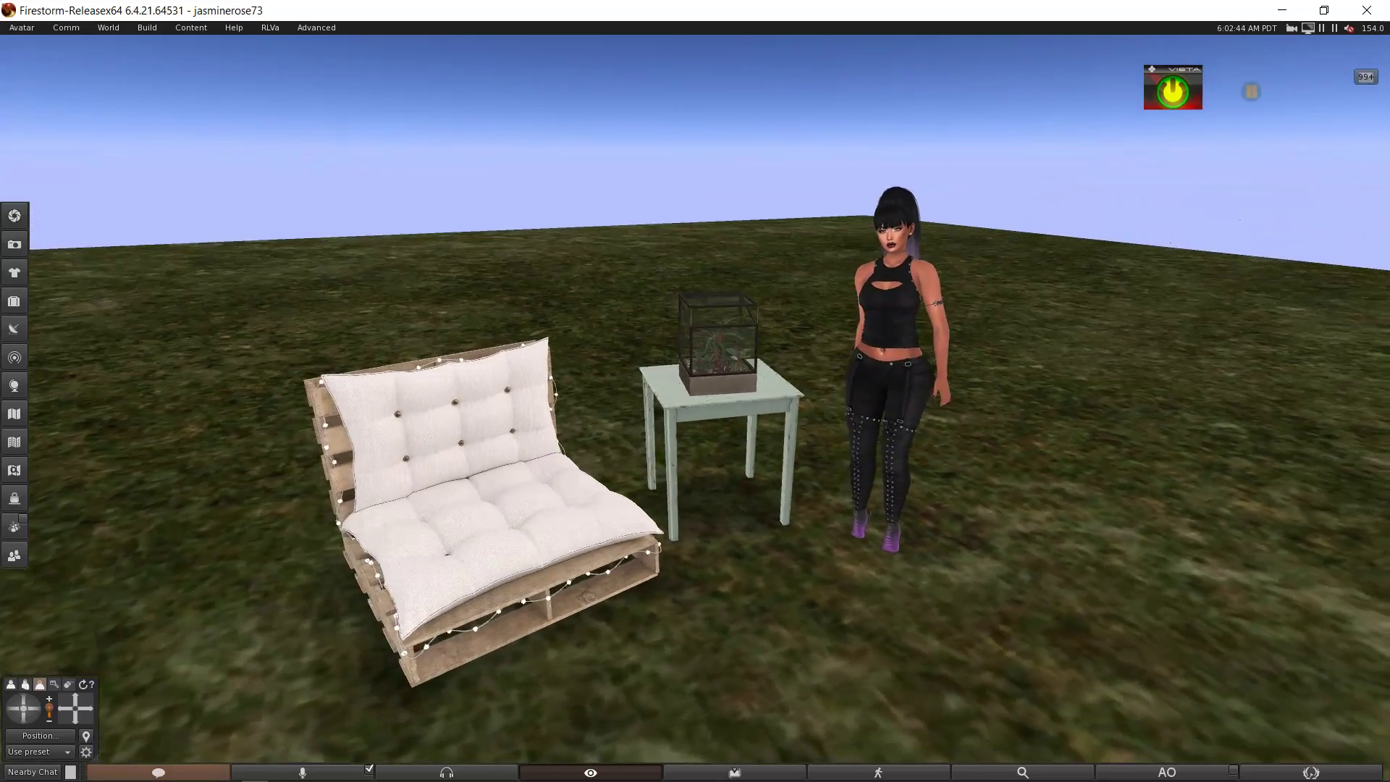
left_click(554, 495, "alt")
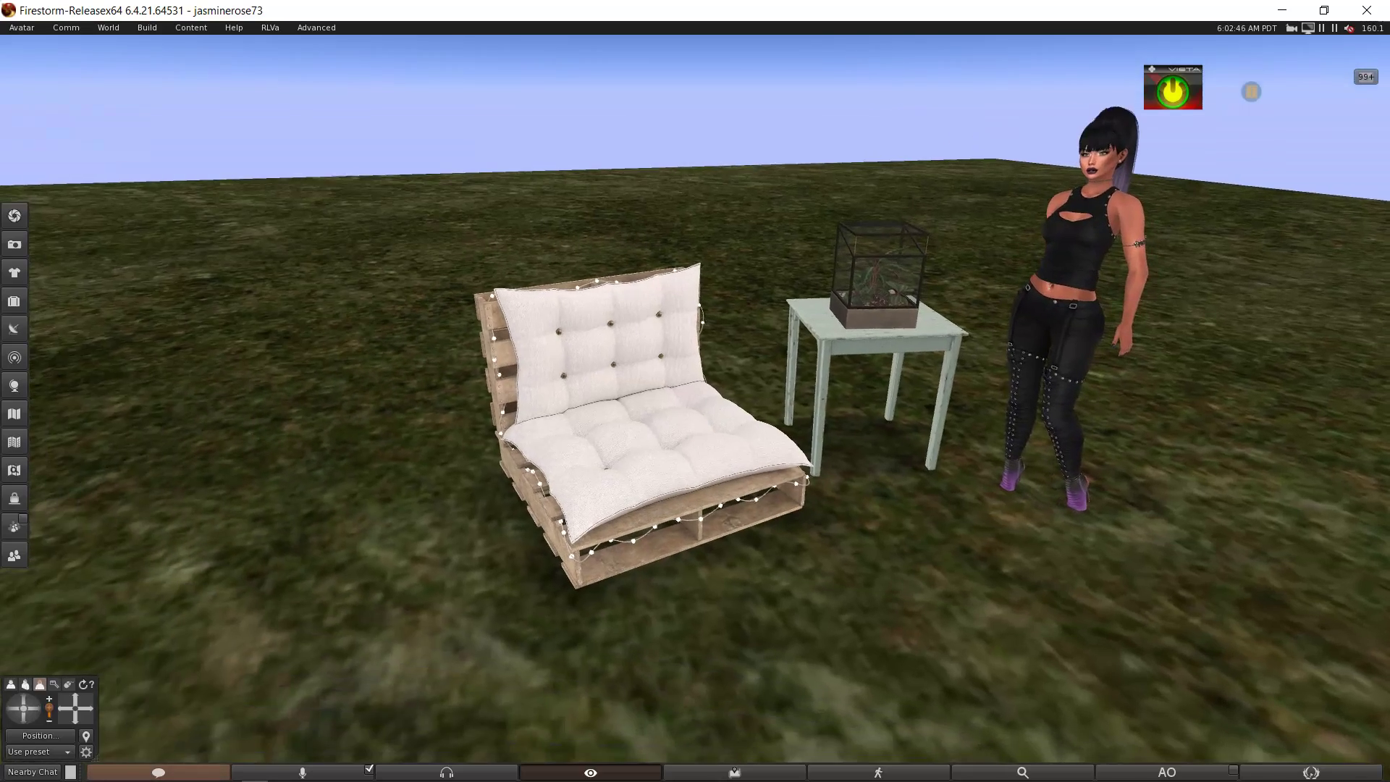
left_click(848, 348, "alt")
scroll(696, 409, "up", 2)
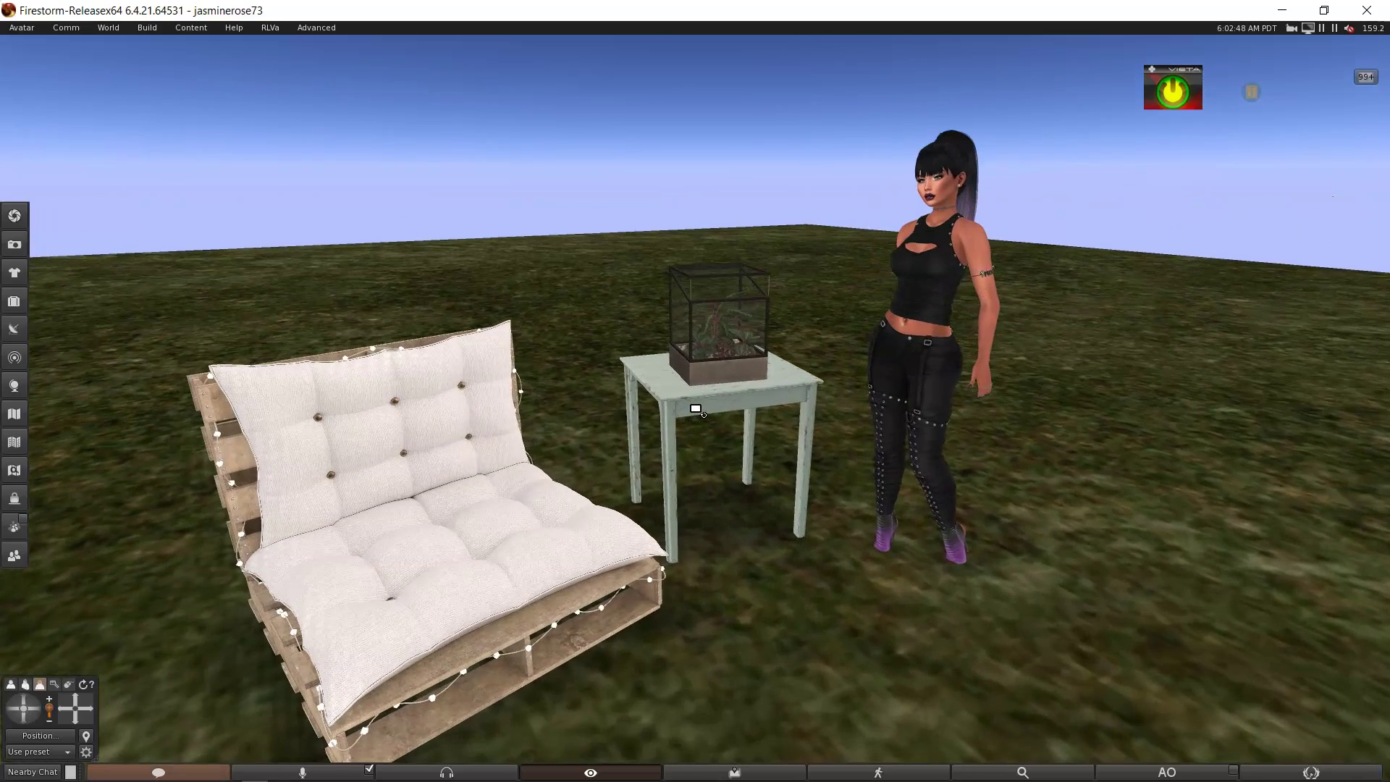
left_click_drag(696, 409, 679, 413)
- Open the pallet lounger for editing and review its general details, closing the editor when done
right_click(511, 507)
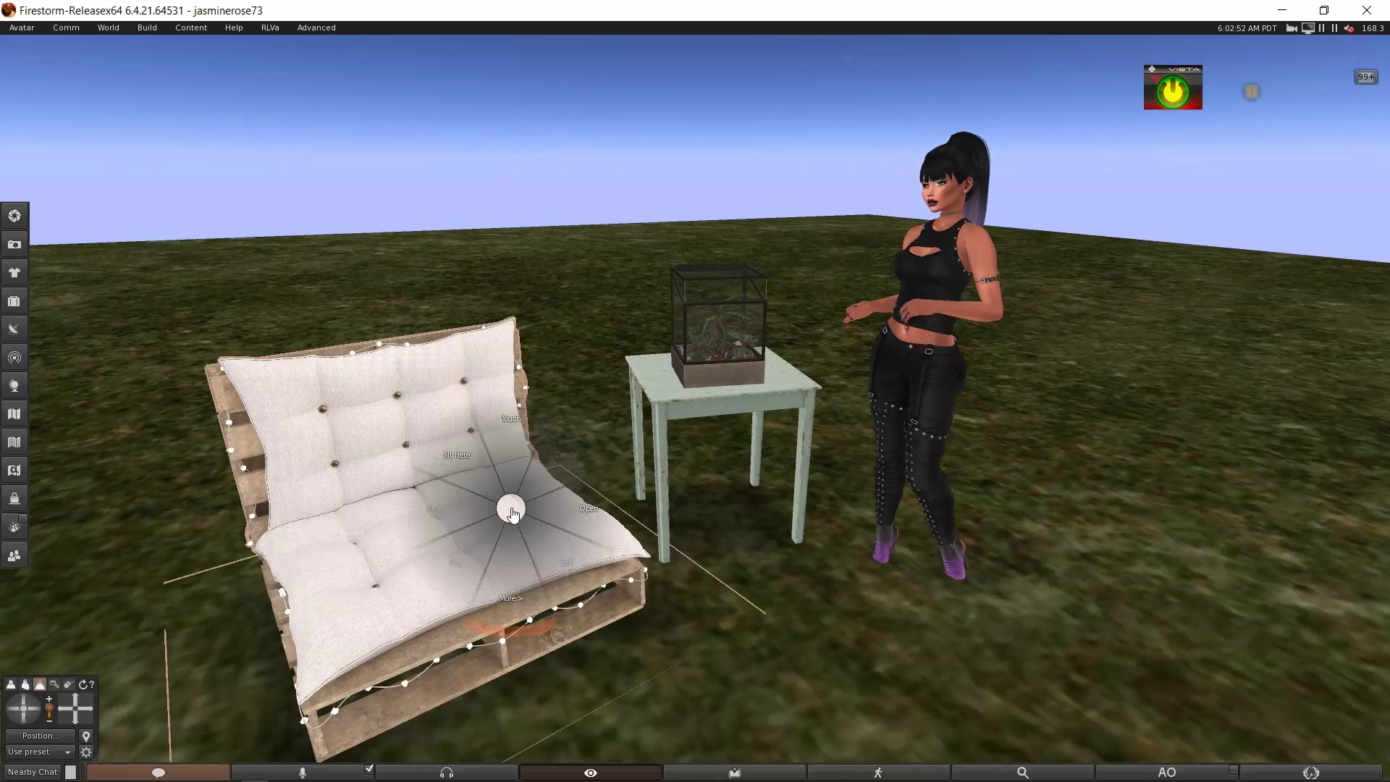
left_click(546, 539)
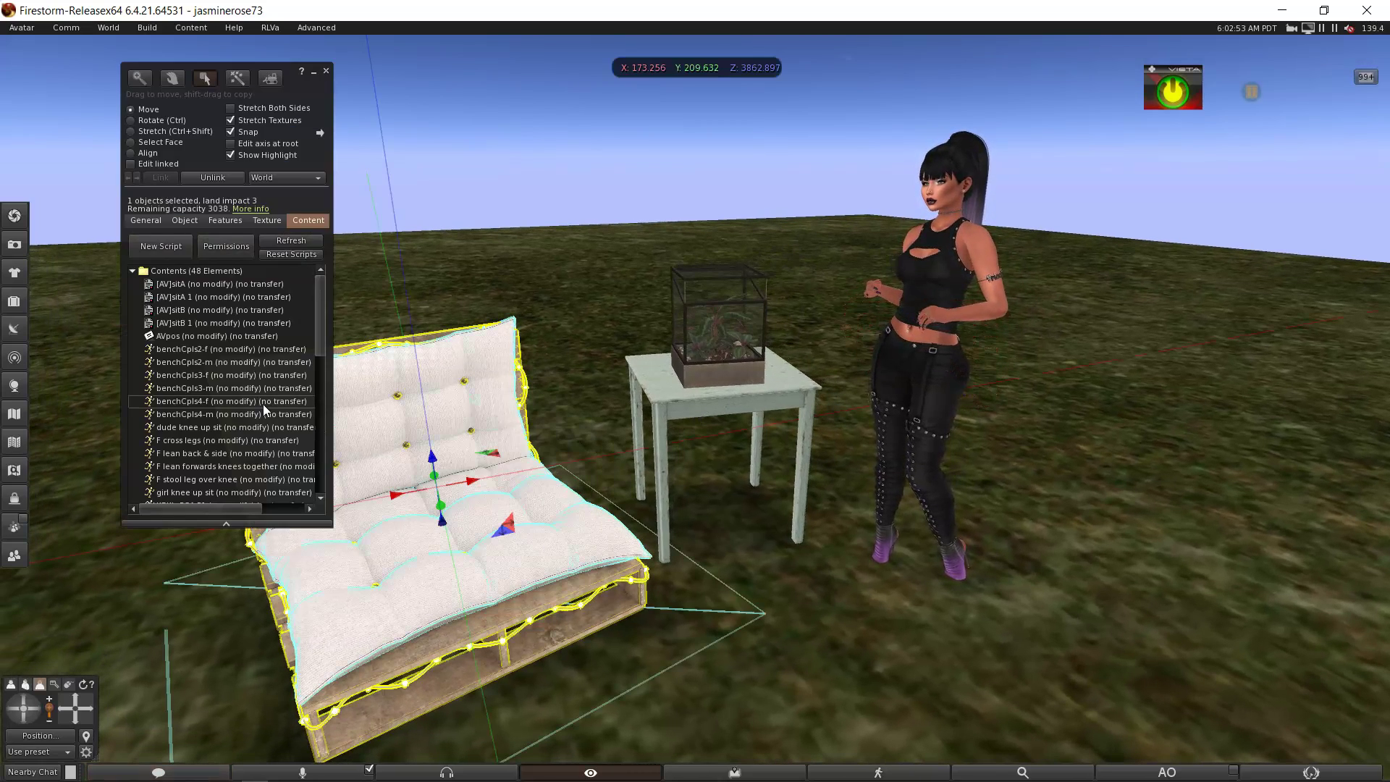
left_click(145, 221)
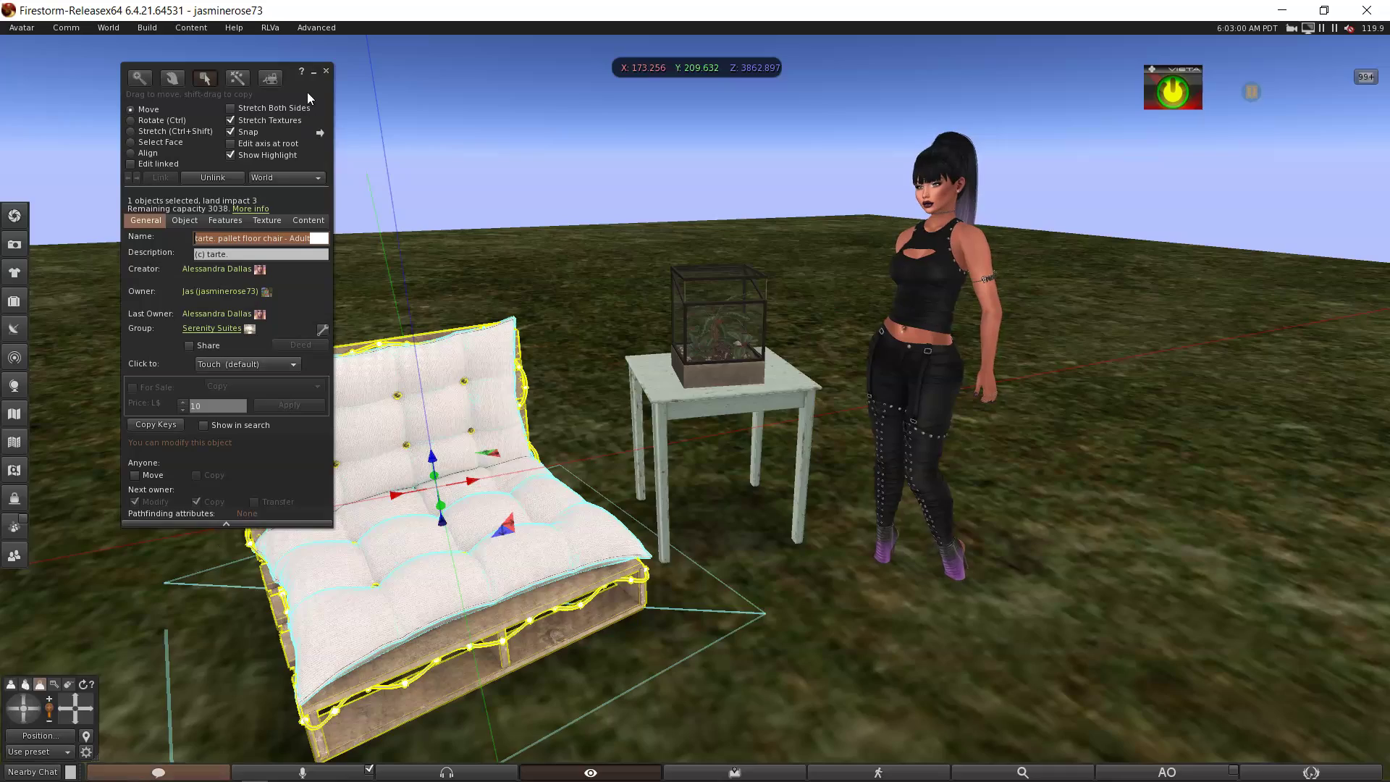
left_click(326, 73)
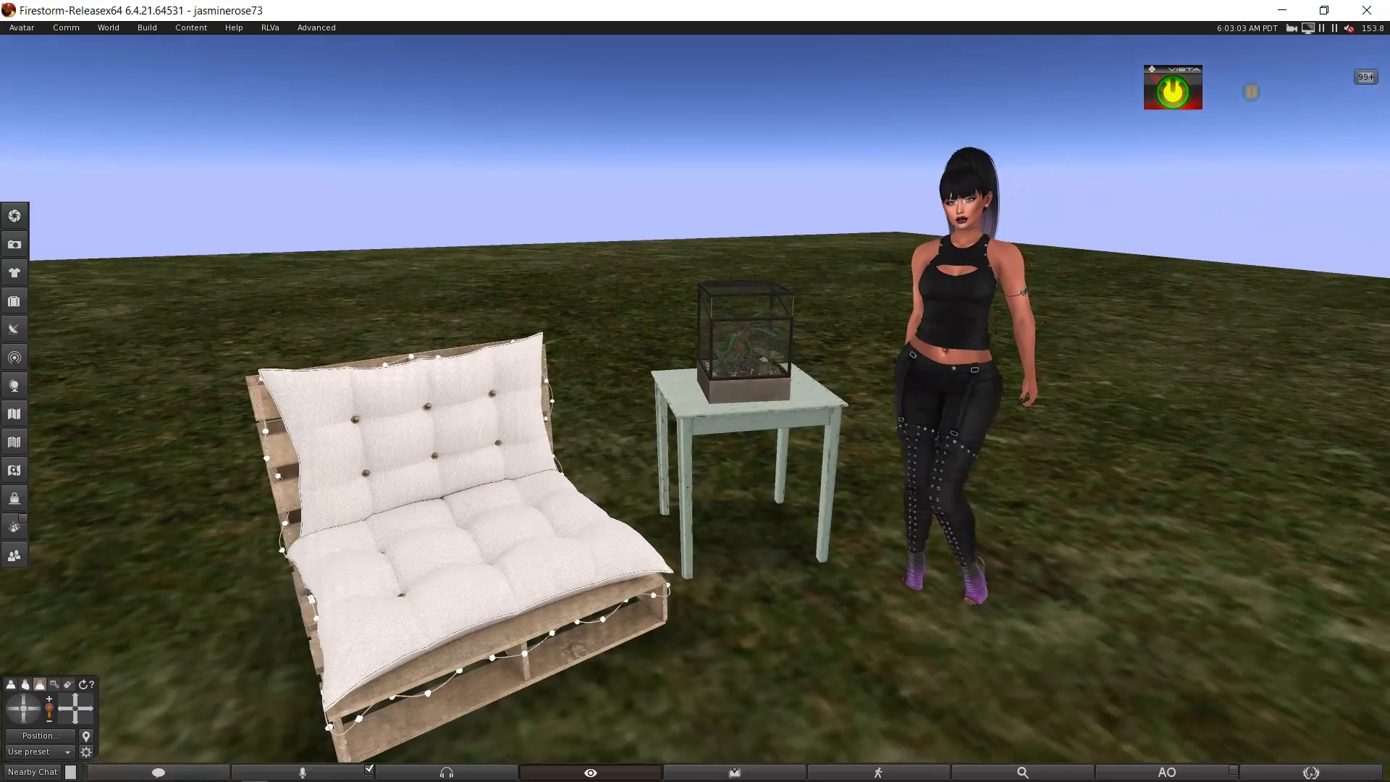
- Look over the lounger once more and bring the terrarium into focus
left_click(612, 508, "alt")
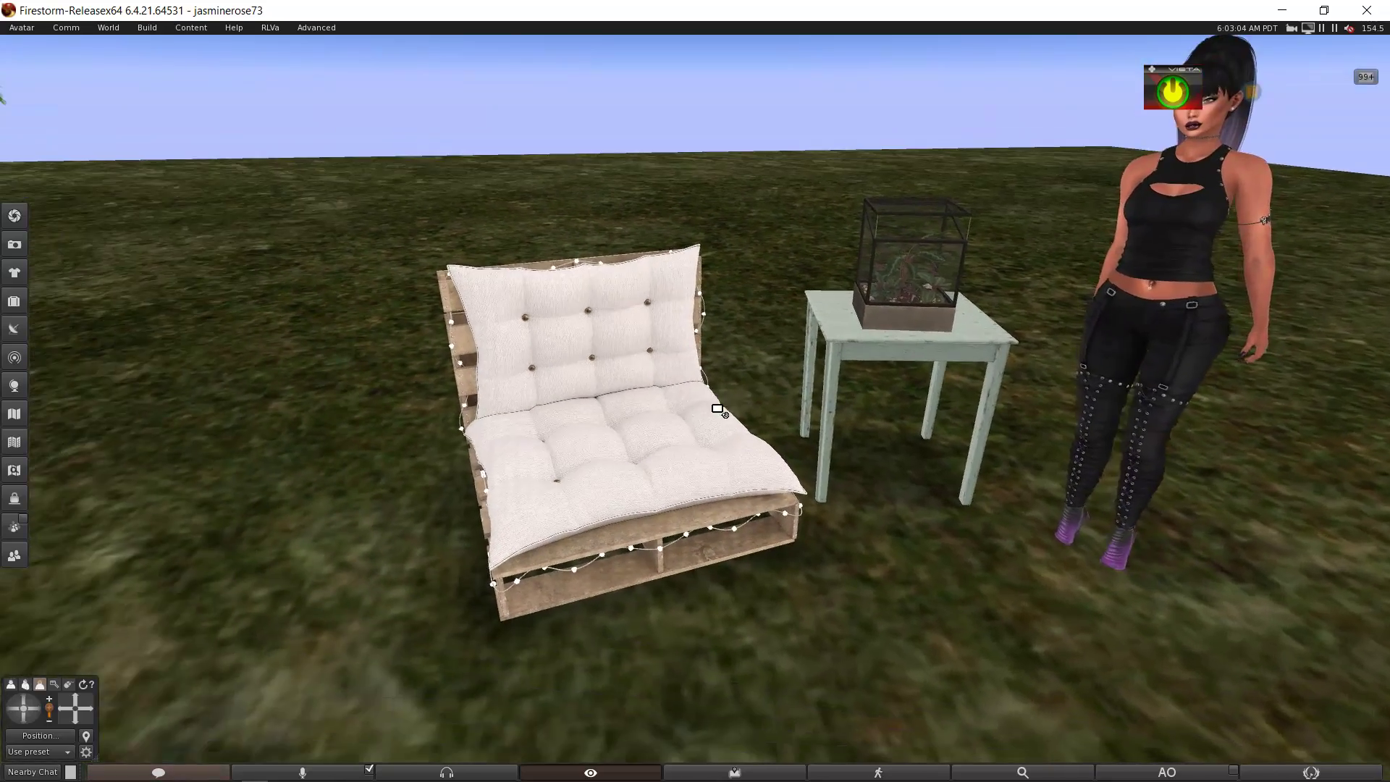
scroll(717, 406, "up", 2)
left_click(855, 341, "alt")
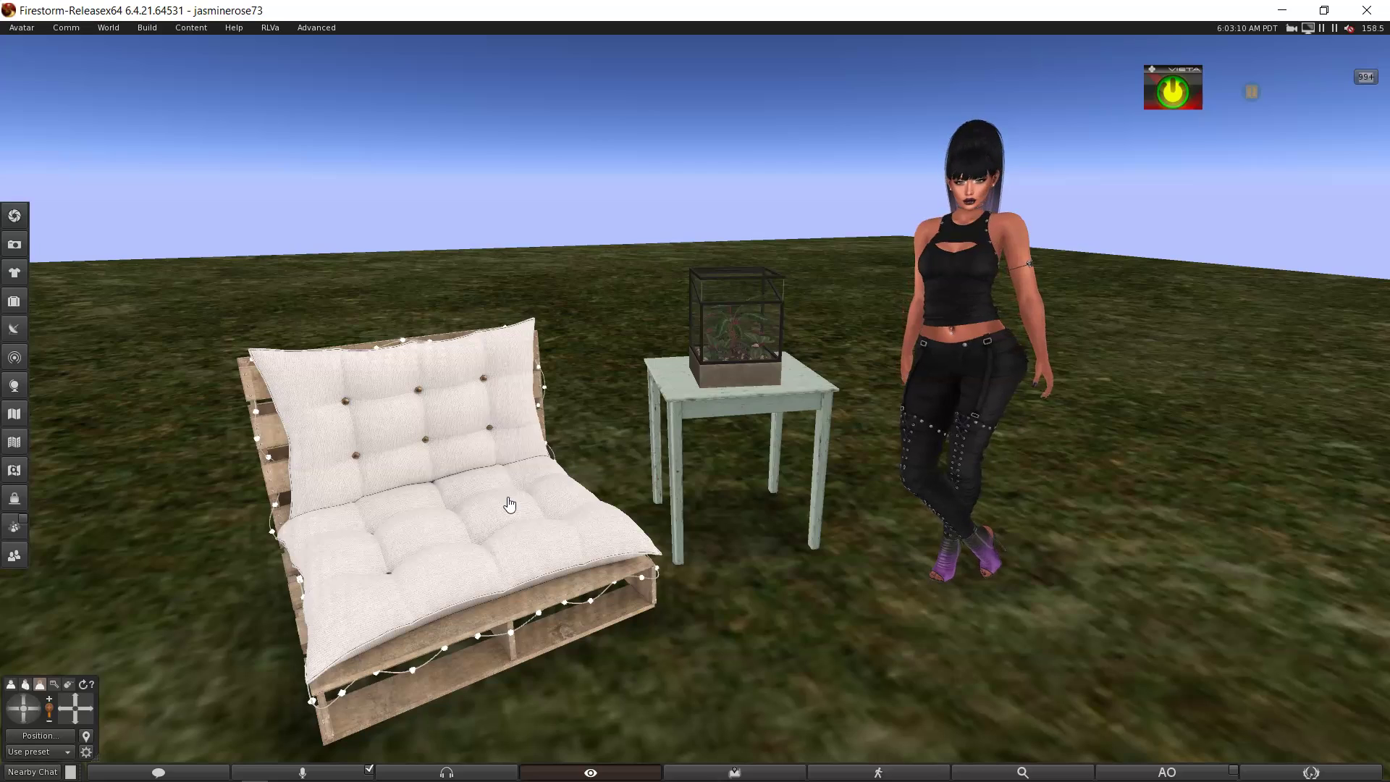
left_click(755, 359, "alt")
- Focus on the avatar beside the table and view it up close from the front
left_click(892, 375, "alt")
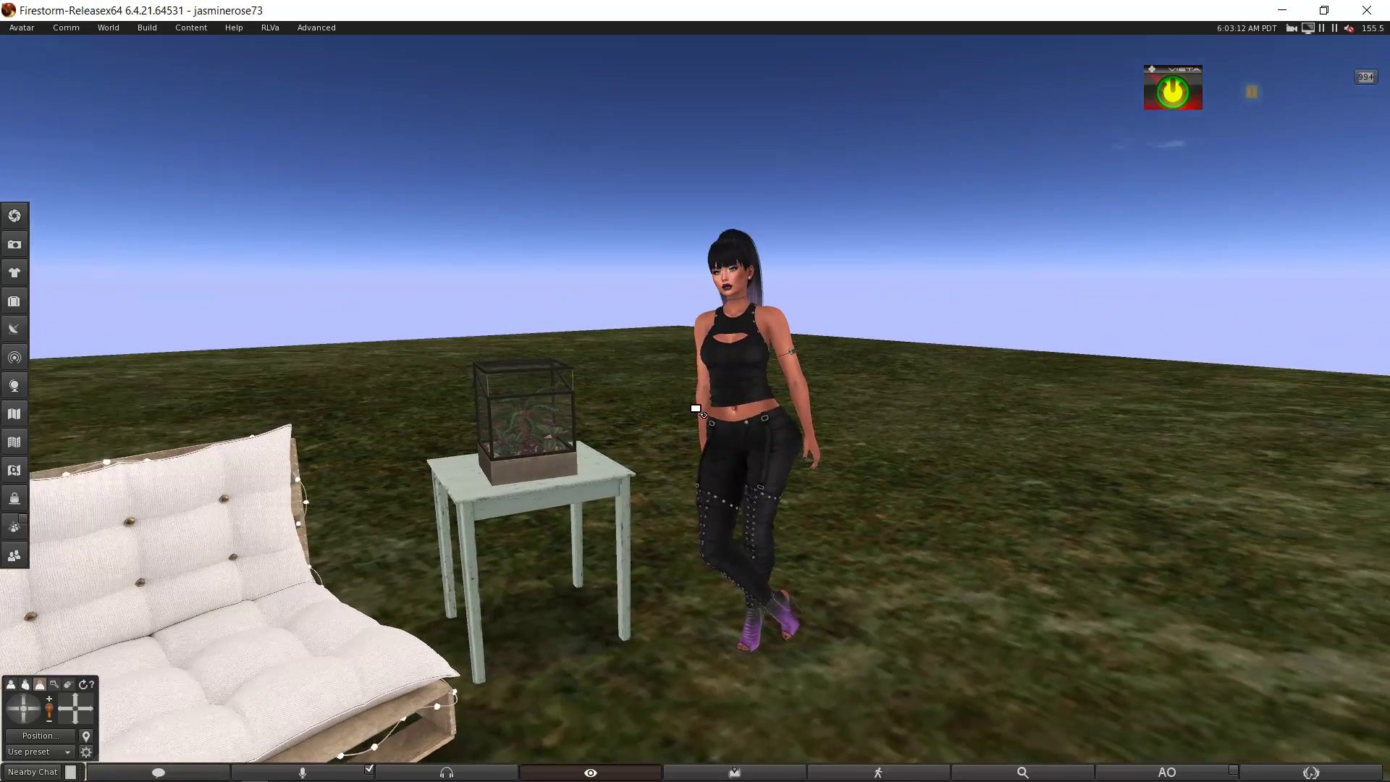
scroll(690, 421, "up", 3)
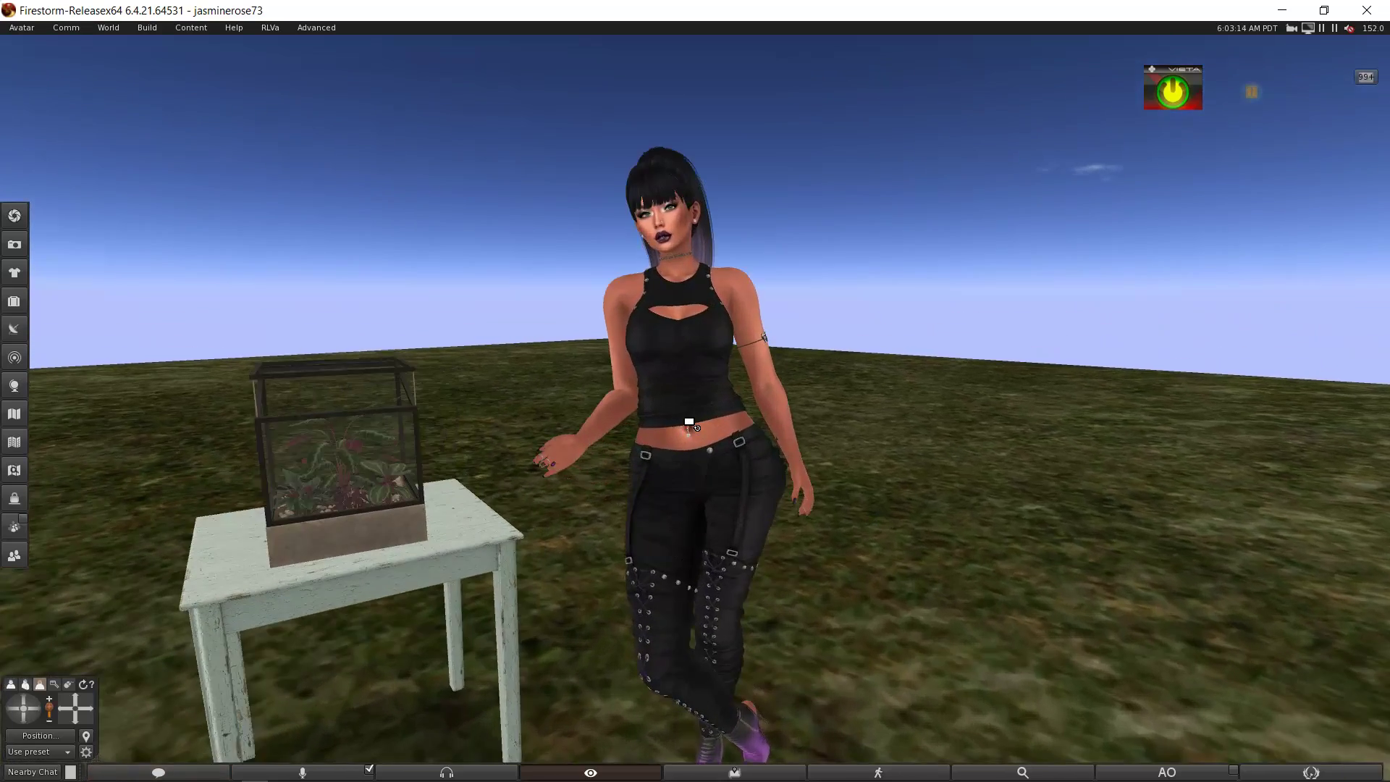
left_click_drag(689, 421, 689, 453)
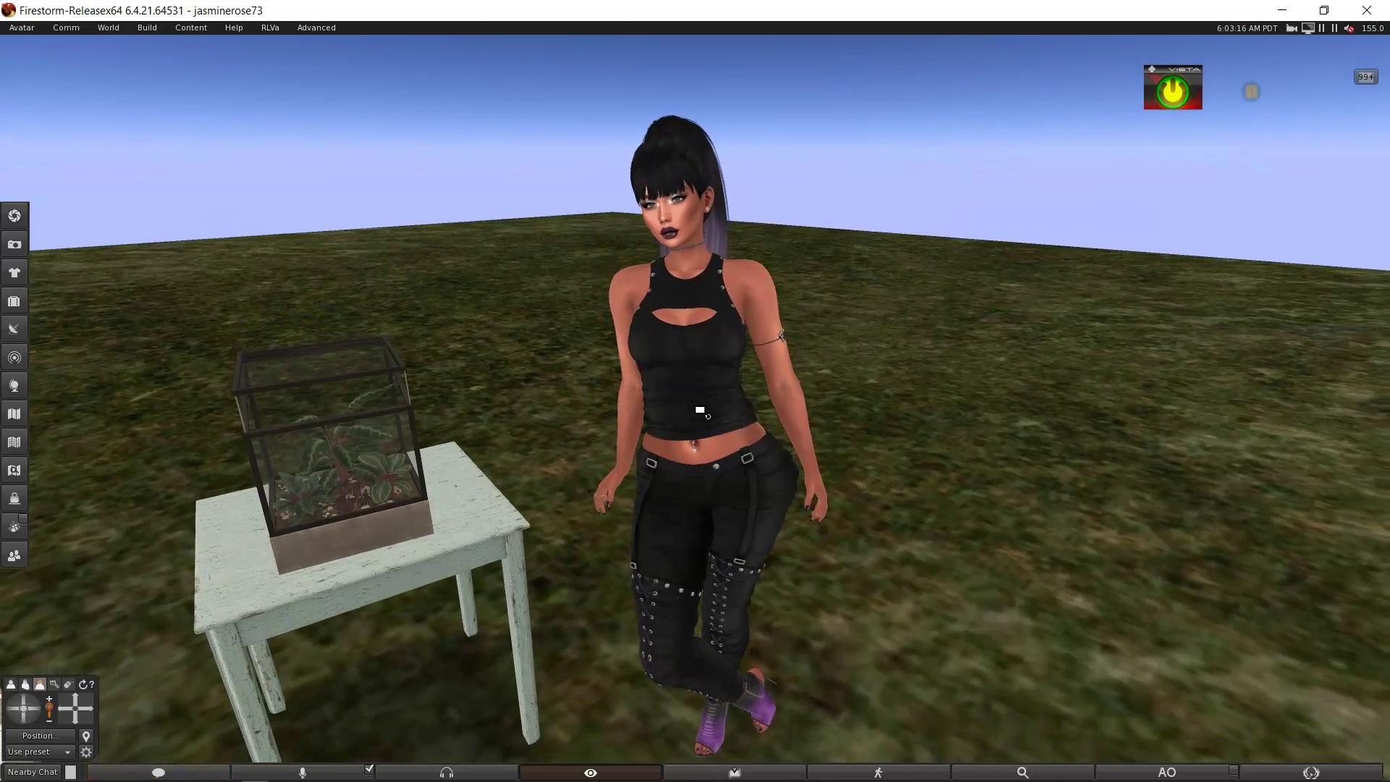
scroll(696, 402, "up", 3)
scroll(696, 407, "up", 2)
left_click_drag(695, 408, 701, 414)
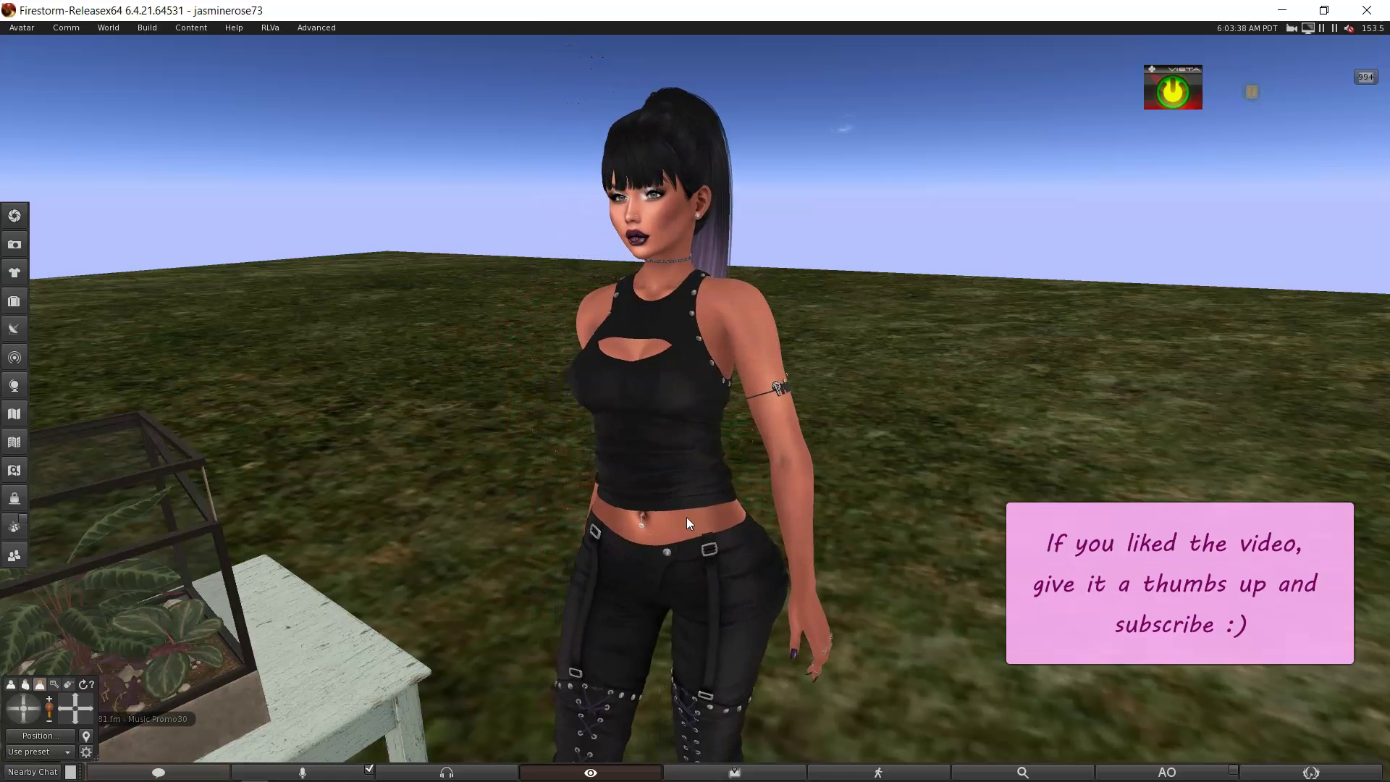
left_click_drag(686, 518, 702, 399)
left_click_drag(668, 341, 696, 407)
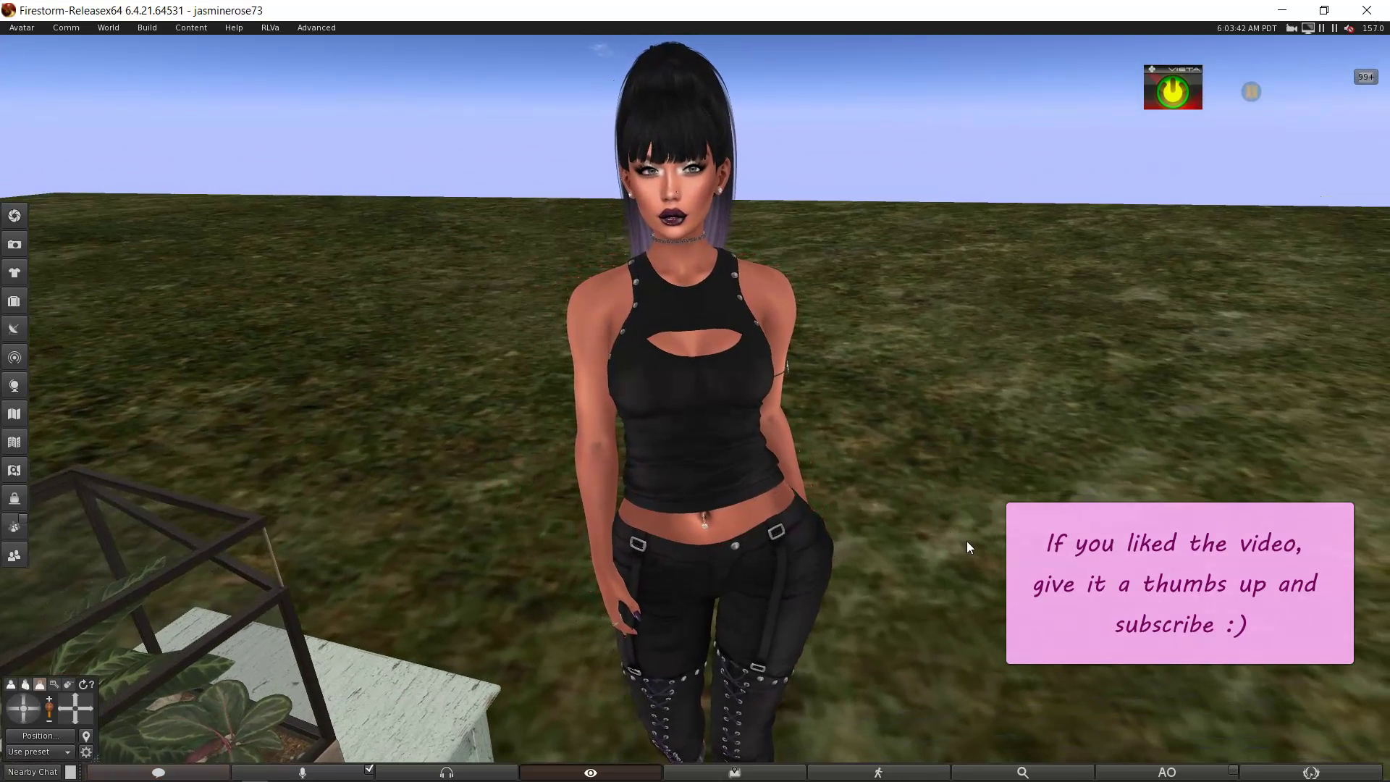